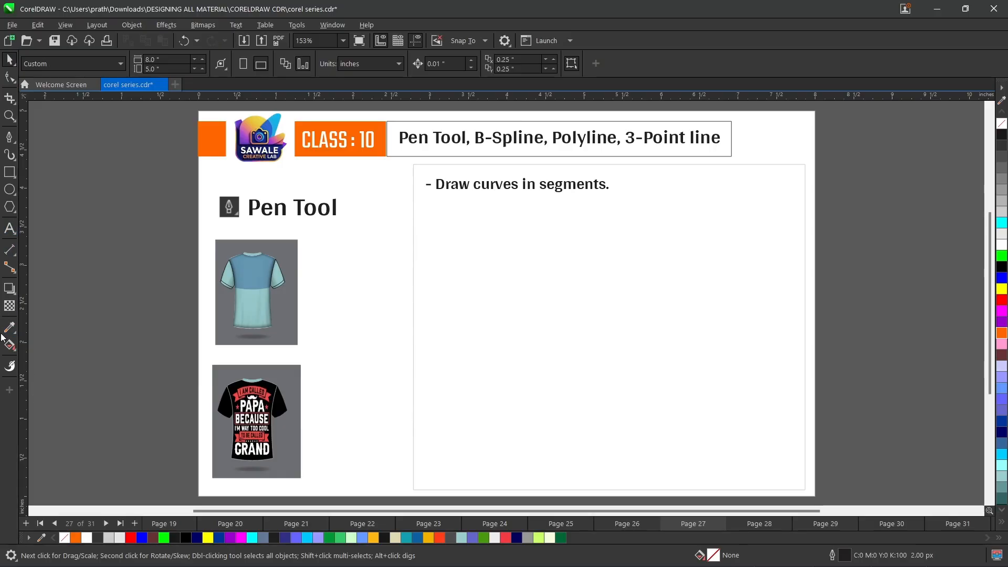
- Examine the curve drawing tools grouped with the Pen tool, including B-Spline, Polyline and 3-Point Curve
{"action": "left_click", "coordinate": [16, 147]}
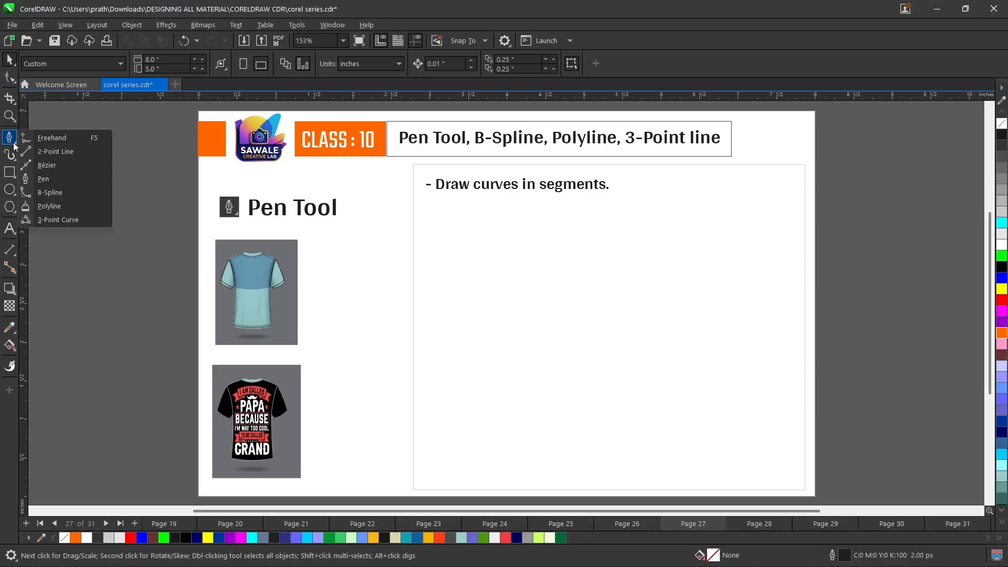
{"action": "left_click", "coordinate": [14, 147]}
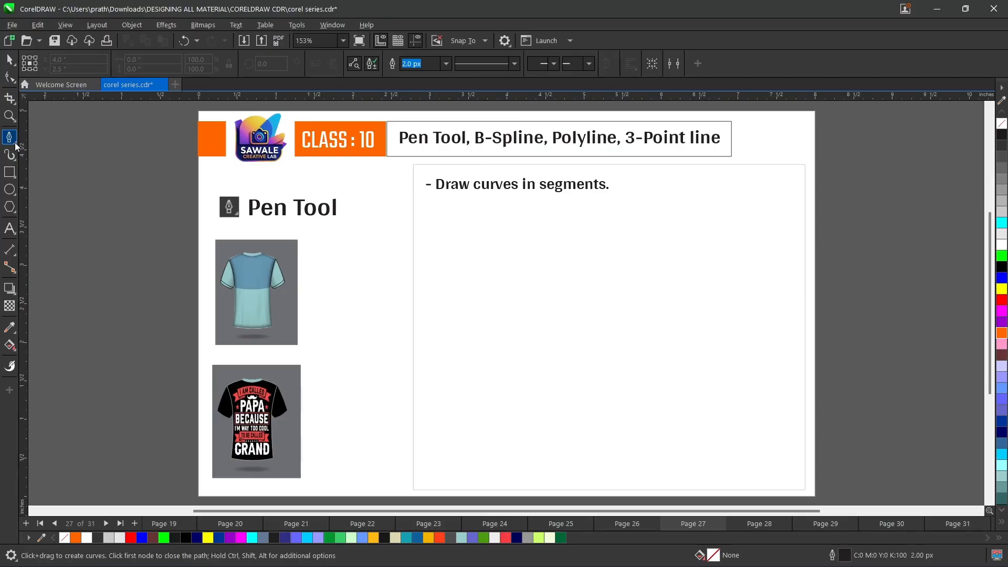
{"action": "left_click", "coordinate": [16, 147]}
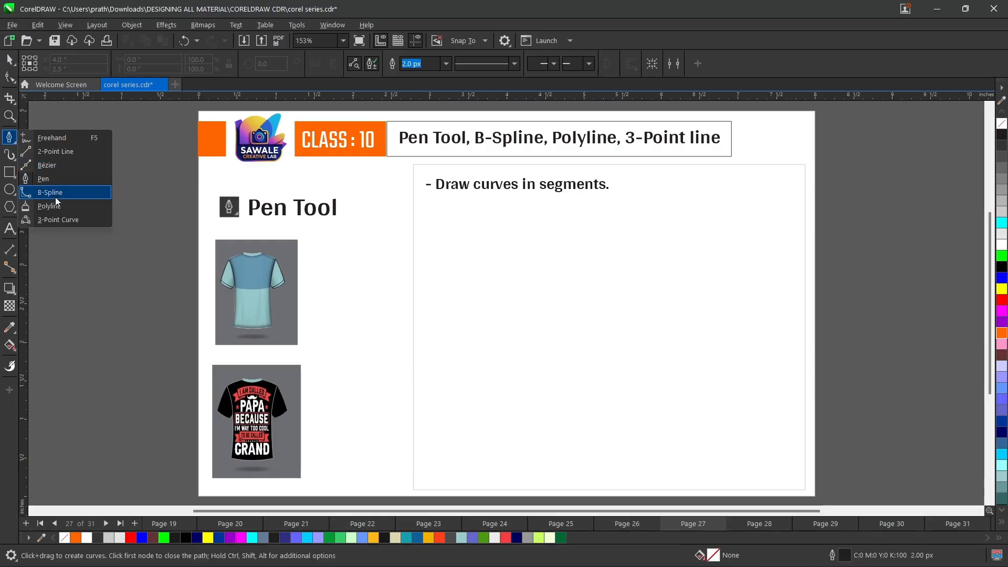
{"action": "left_click", "coordinate": [6, 55]}
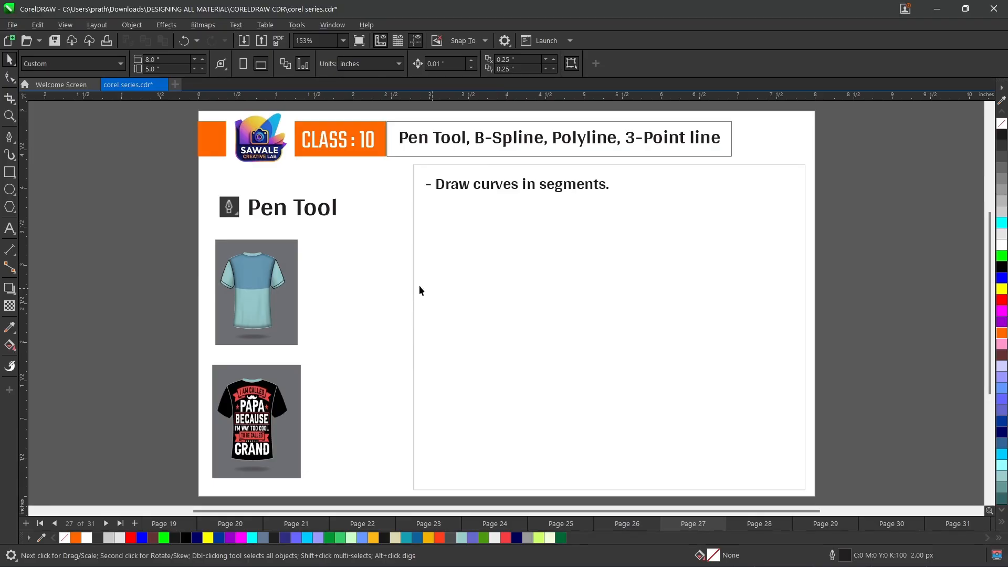
- Examine the blue T-shirt and the black slogan T-shirt artwork as examples of Pen tool work
{"action": "left_click", "coordinate": [259, 281]}
{"action": "scroll", "coordinate": [228, 319], "scroll_direction": "up", "scroll_amount": 1}
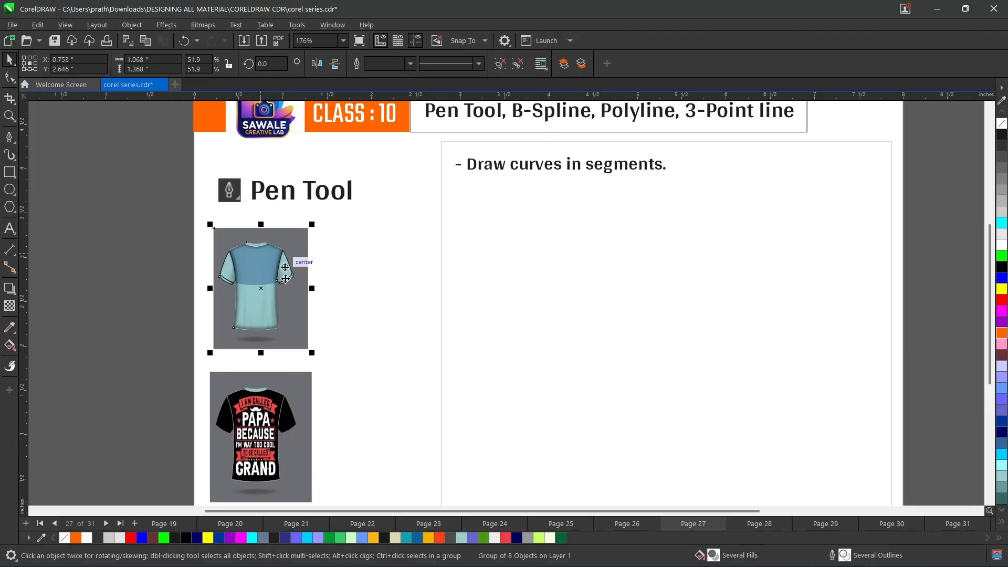
{"action": "left_click", "coordinate": [153, 313]}
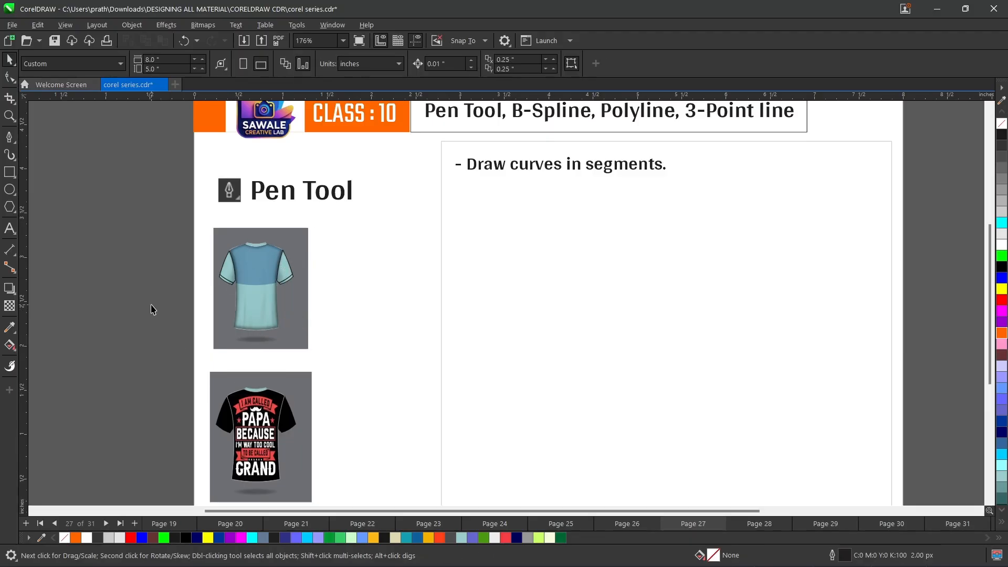
{"action": "scroll", "coordinate": [150, 309], "scroll_direction": "down", "scroll_amount": 1}
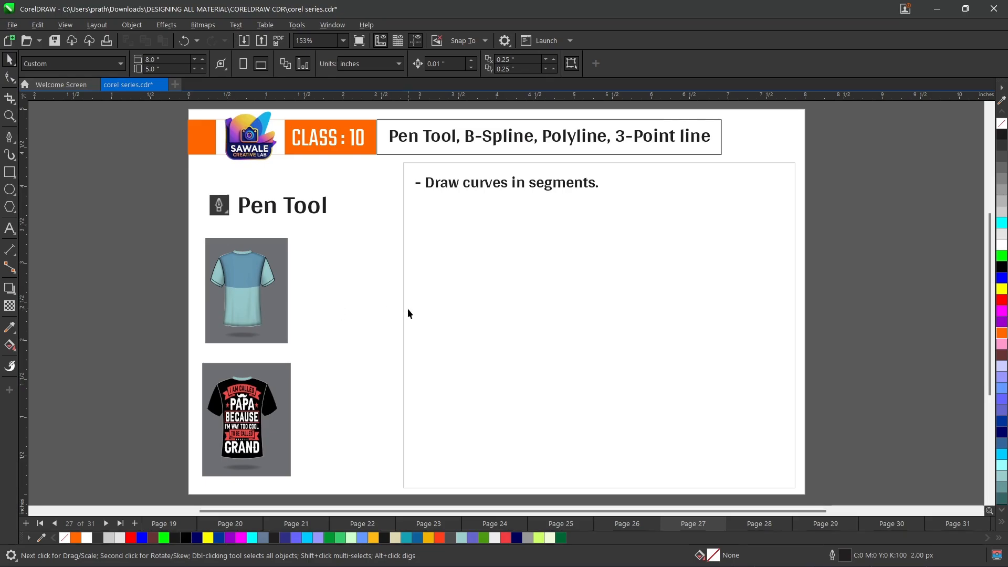
{"action": "left_click", "coordinate": [252, 303]}
{"action": "left_click", "coordinate": [264, 389]}
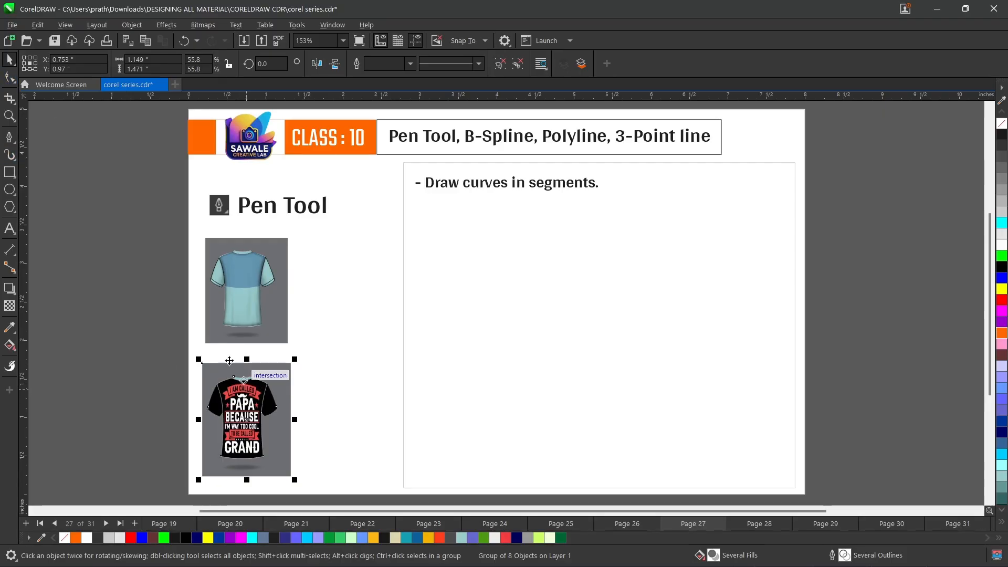
{"action": "left_click", "coordinate": [144, 254]}
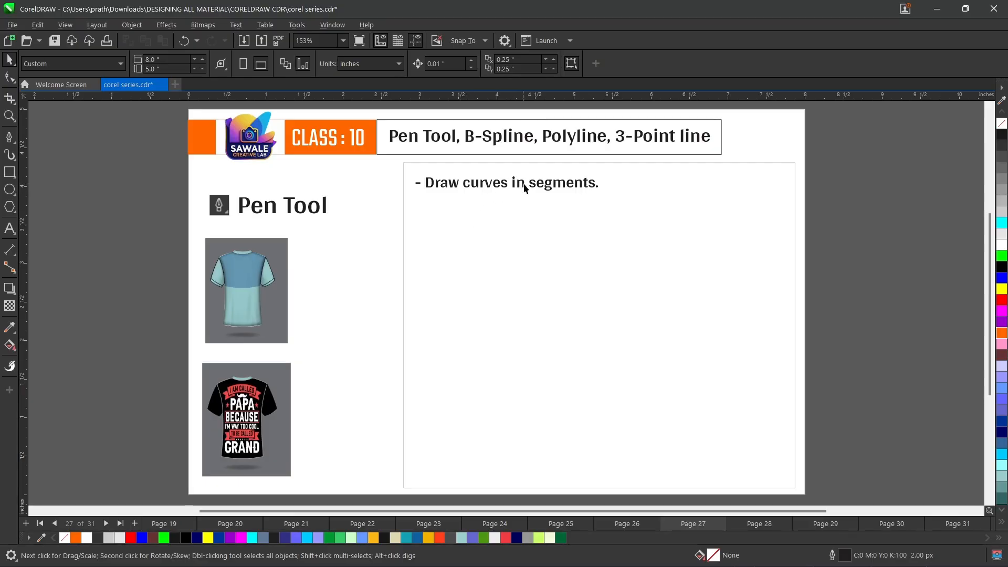
- Draw a wavy open curve of three curved segments, about 4.7 in wide, across the blank frame with the Pen tool
{"action": "left_click", "coordinate": [10, 138]}
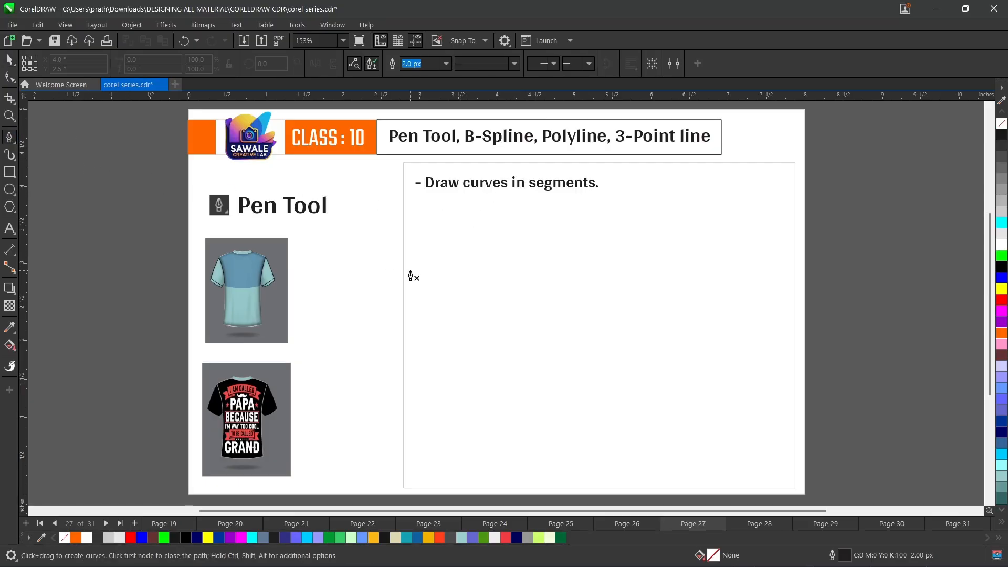
{"action": "left_click", "coordinate": [415, 297]}
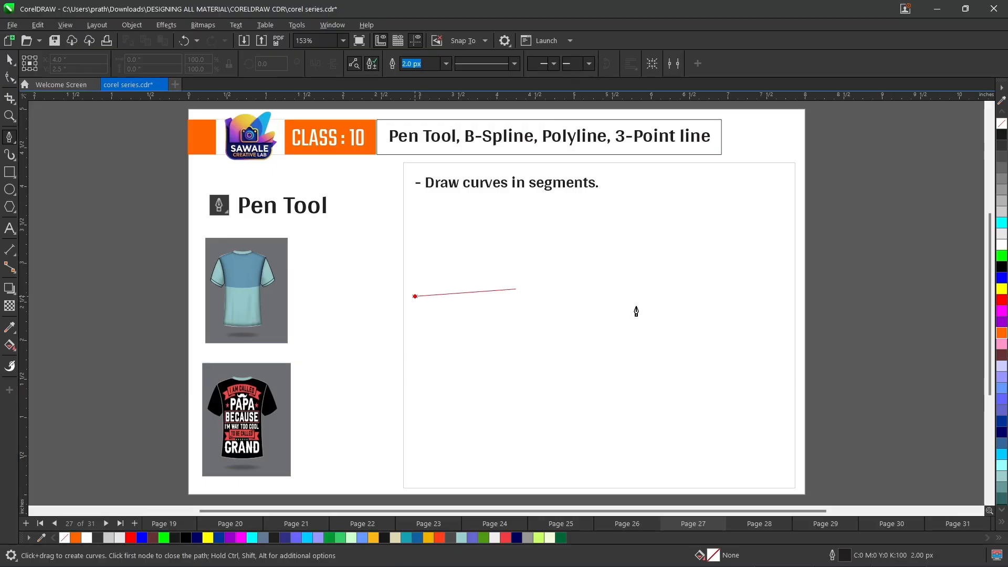
{"action": "left_click", "coordinate": [547, 295]}
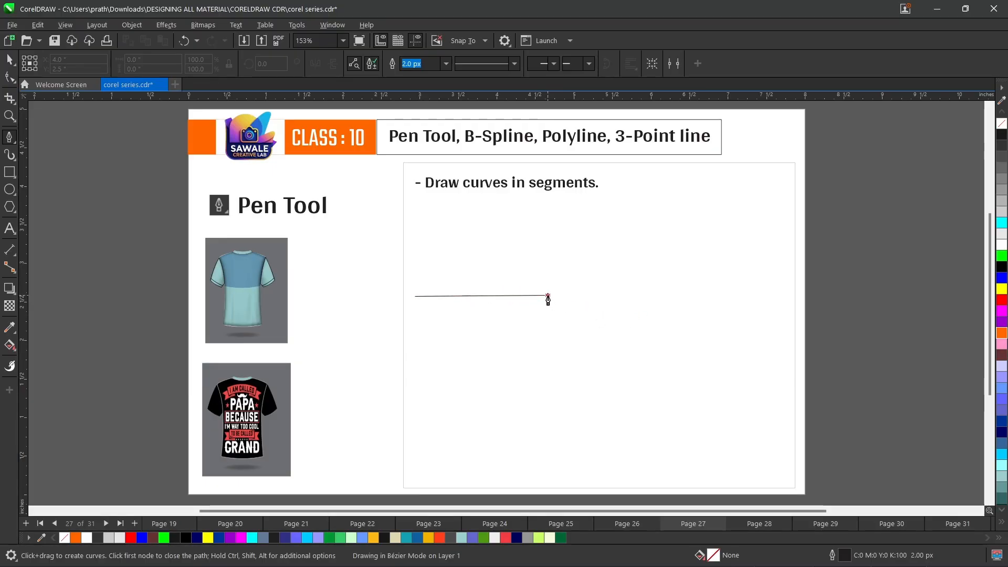
{"action": "left_click_drag", "start_coordinate": [547, 296], "coordinate": [588, 364]}
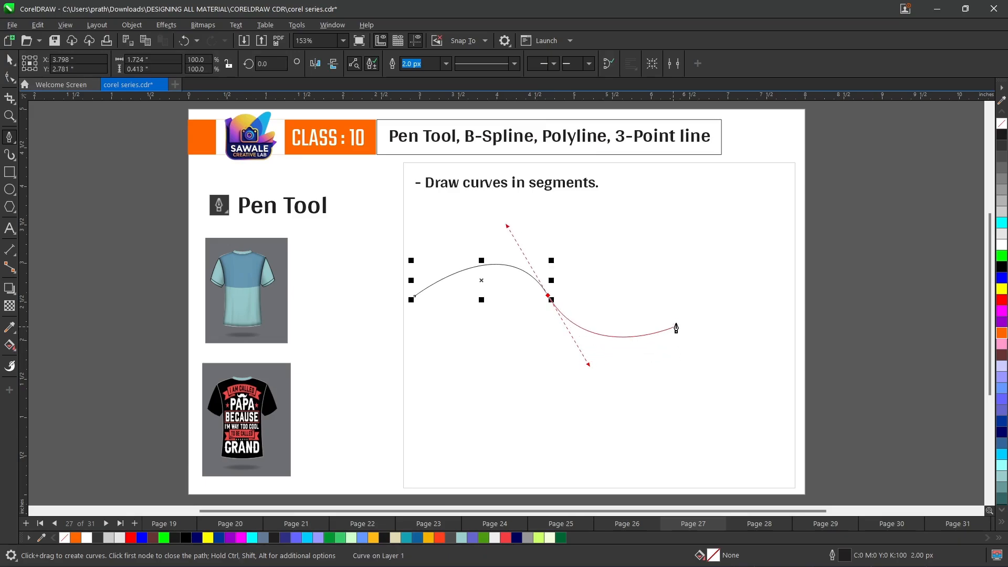
{"action": "left_click", "coordinate": [679, 305]}
{"action": "left_click_drag", "start_coordinate": [678, 305], "coordinate": [686, 278]}
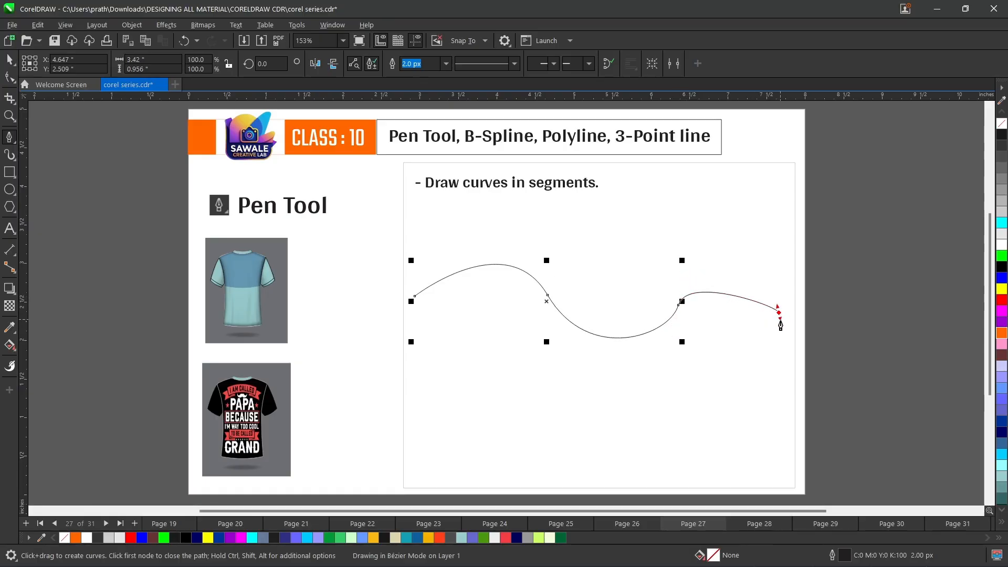
{"action": "left_click_drag", "start_coordinate": [779, 313], "coordinate": [783, 364]}
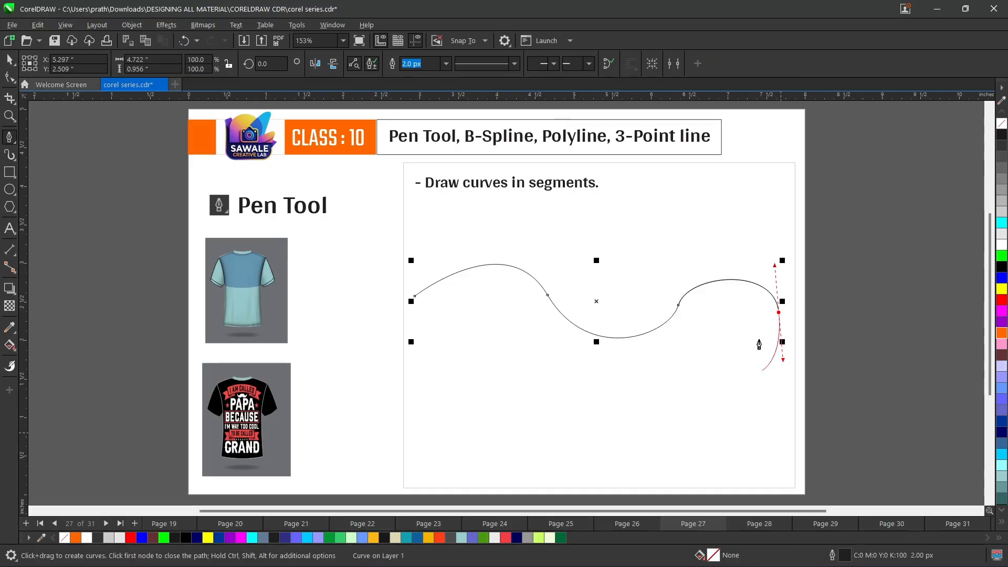
- Close the wavy curve with straight sides and a base, about 2.3 in high overall, and fill it with orange #FF6600
{"action": "left_click", "coordinate": [782, 434]}
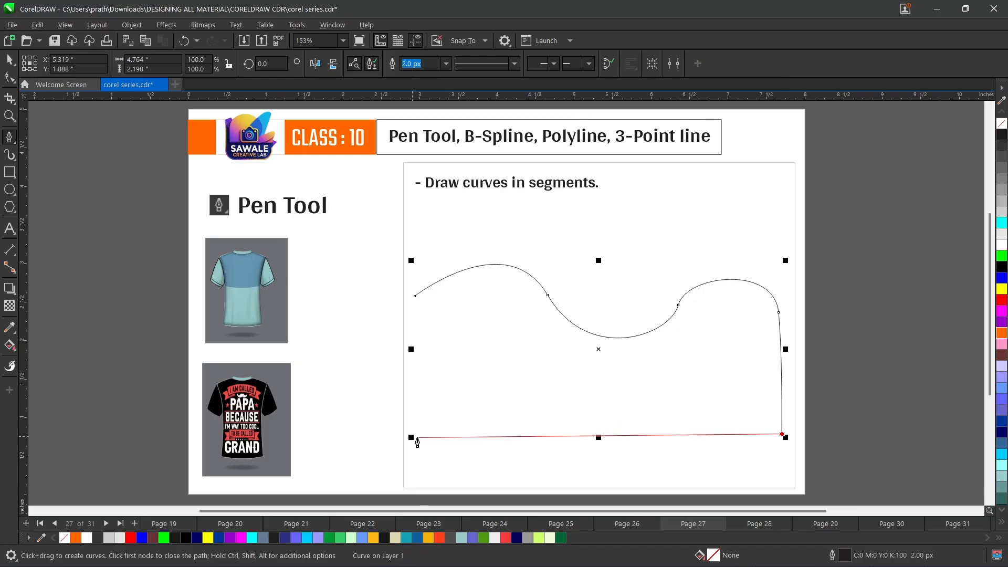
{"action": "left_click", "coordinate": [414, 438]}
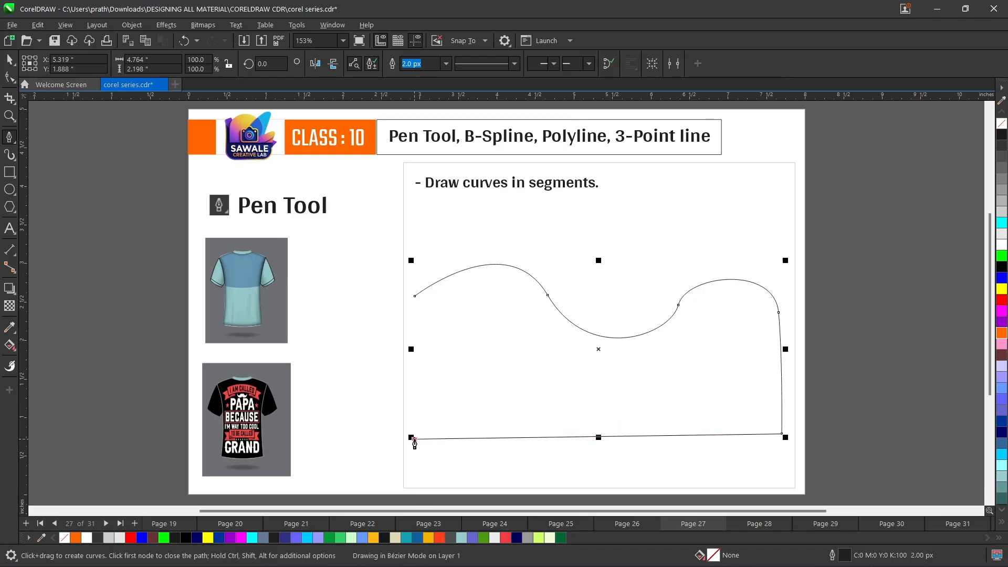
{"action": "left_click", "coordinate": [415, 296]}
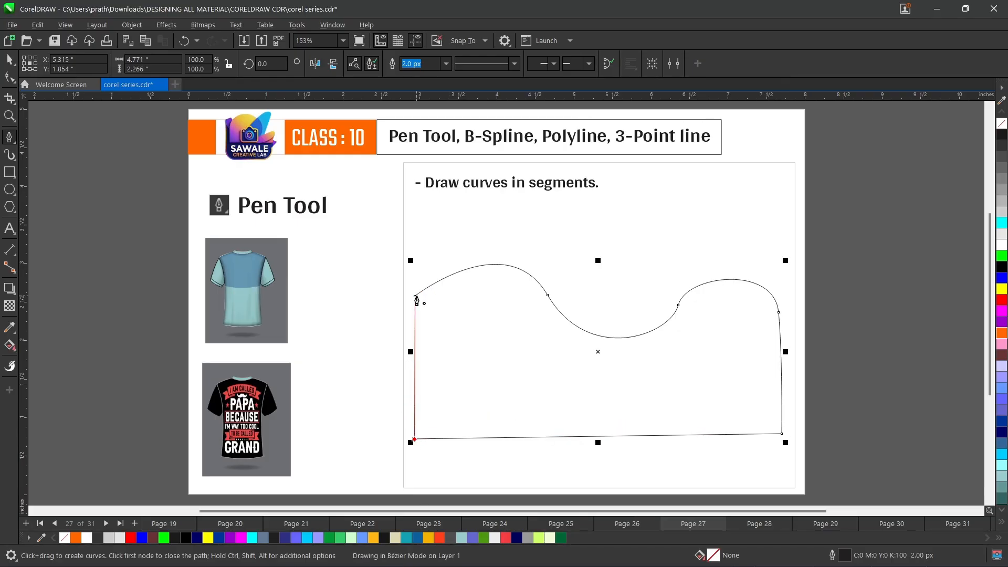
{"action": "left_click", "coordinate": [1002, 334]}
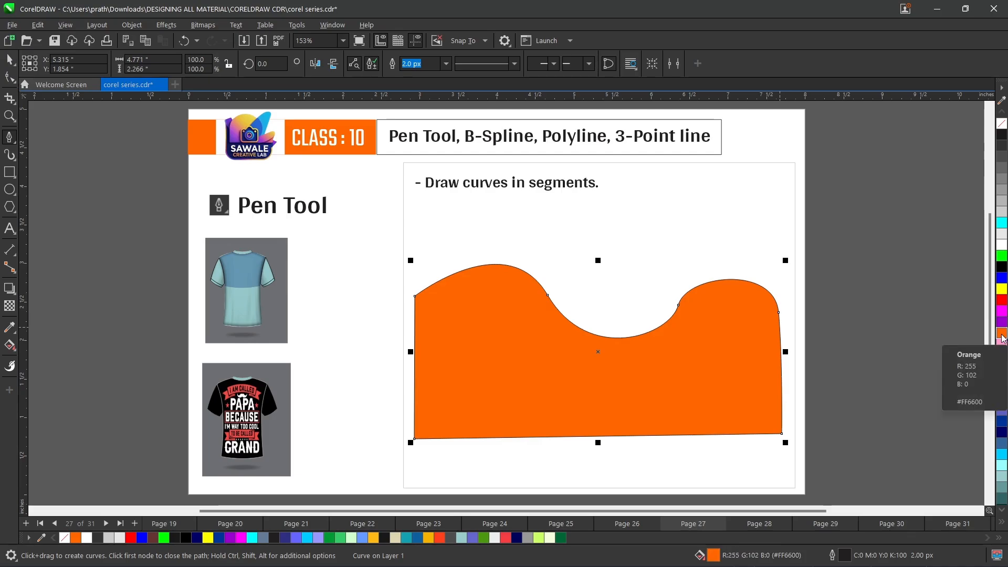
- Delete the orange wavy shape from the page
{"action": "key", "text": "space"}
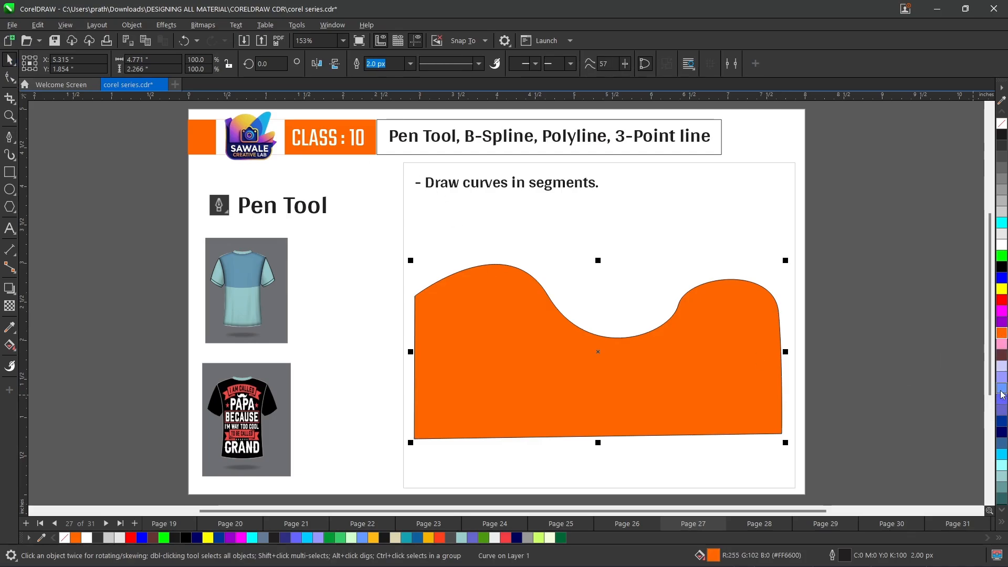
{"action": "scroll", "coordinate": [716, 361], "scroll_direction": "down", "scroll_amount": 1}
{"action": "left_click", "coordinate": [715, 361]}
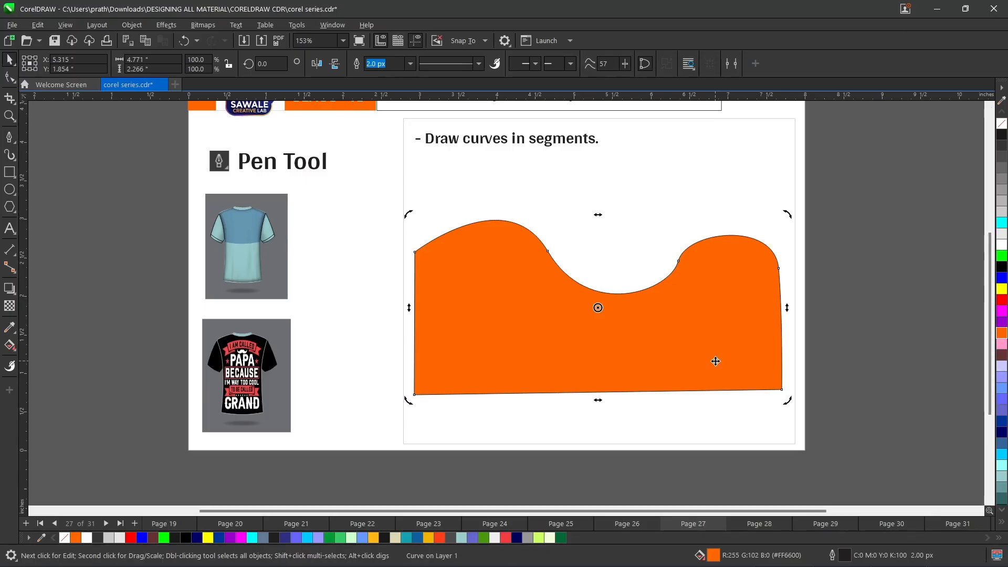
{"action": "key", "text": "Delete"}
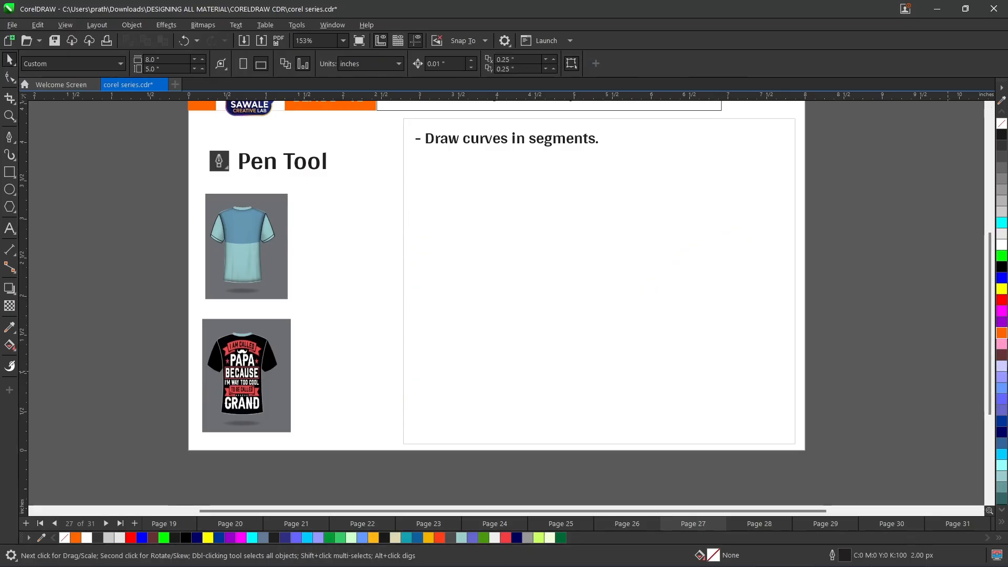
- Draw a closed wavy-topped shape, about 5.1 by 1.2 in, along the base of the blank frame with the Pen tool
{"action": "left_click", "coordinate": [10, 138]}
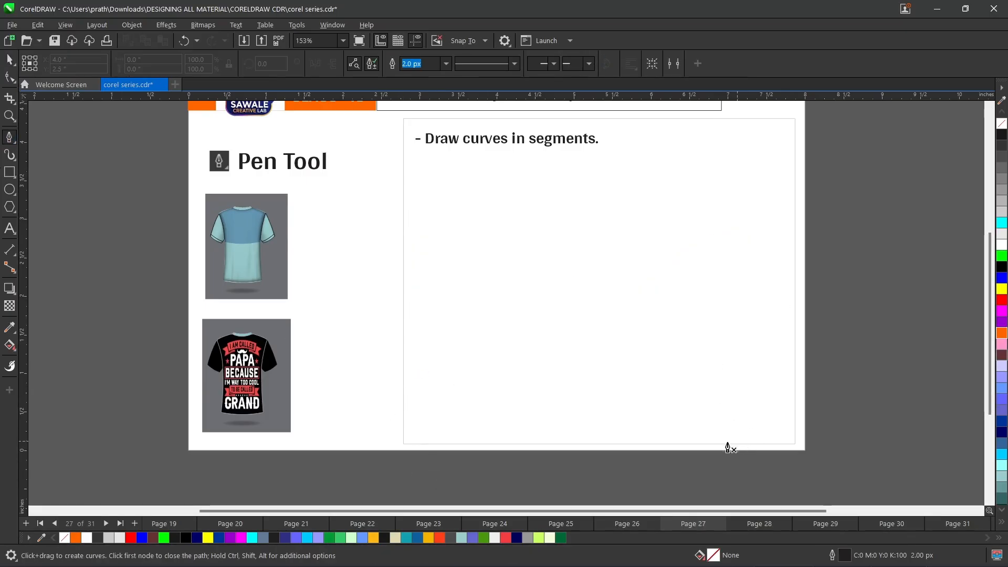
{"action": "left_click", "coordinate": [408, 363]}
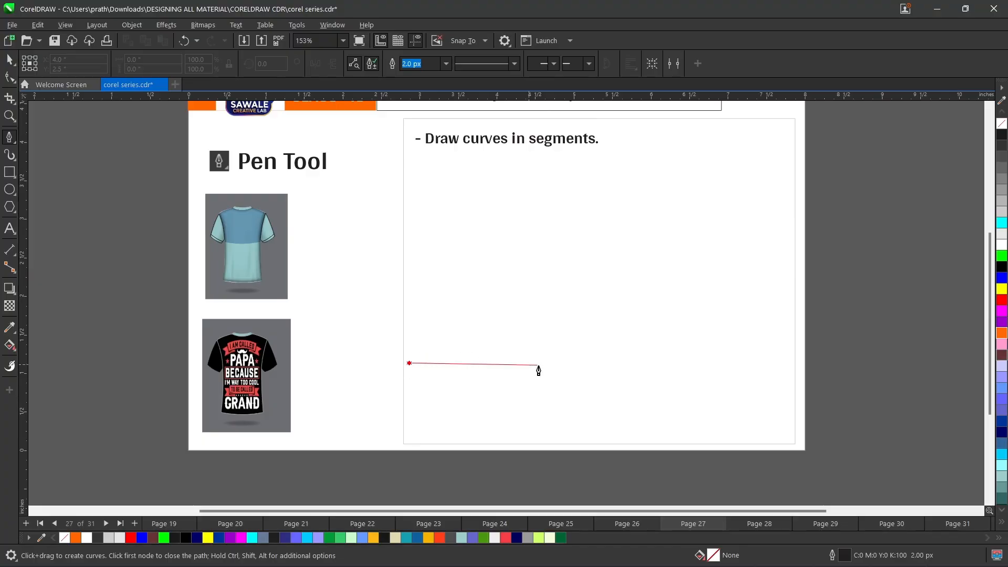
{"action": "left_click_drag", "start_coordinate": [545, 376], "coordinate": [573, 424]}
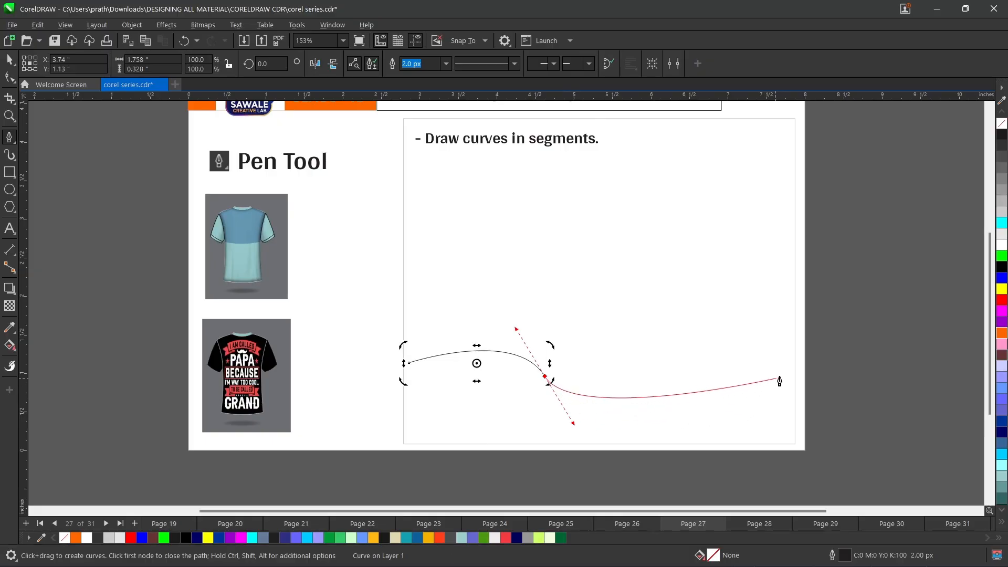
{"action": "left_click", "coordinate": [738, 395]}
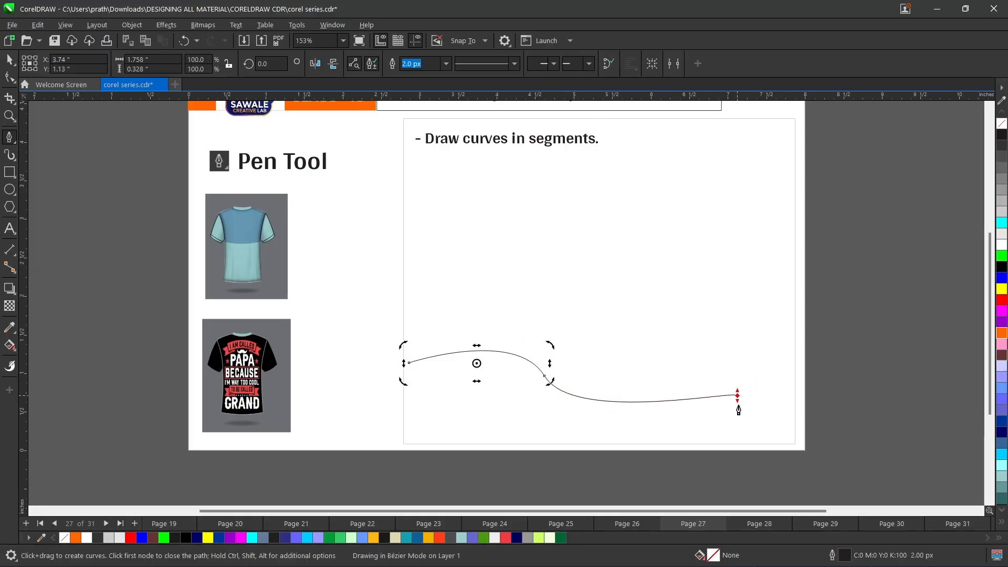
{"action": "left_click_drag", "start_coordinate": [739, 409], "coordinate": [743, 418]}
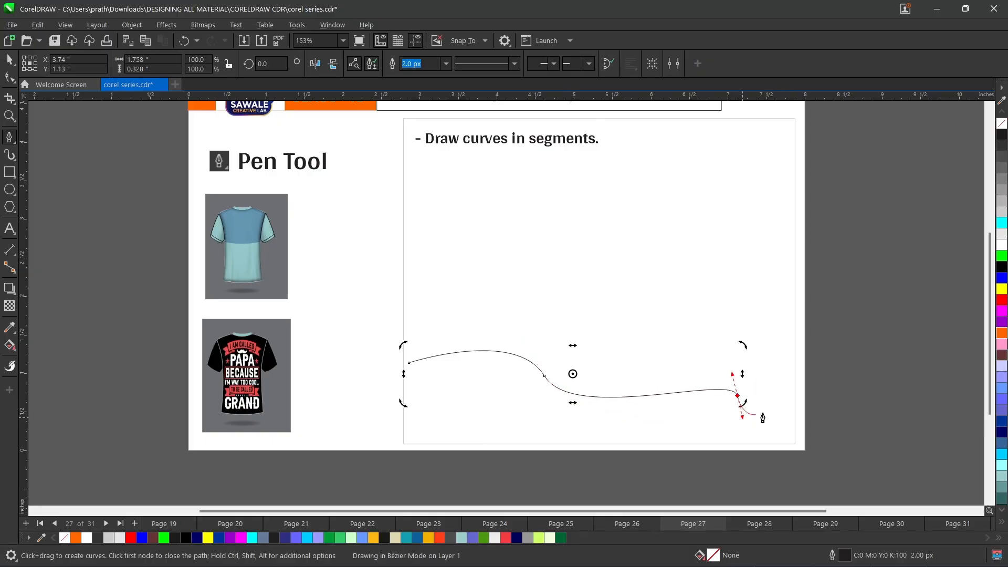
{"action": "left_click", "coordinate": [795, 382]}
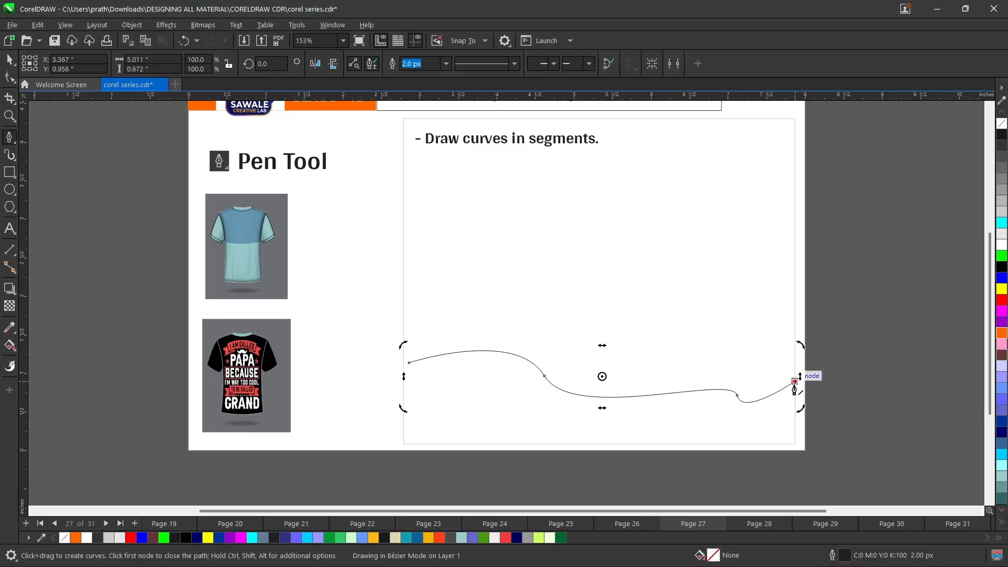
{"action": "left_click", "coordinate": [795, 444]}
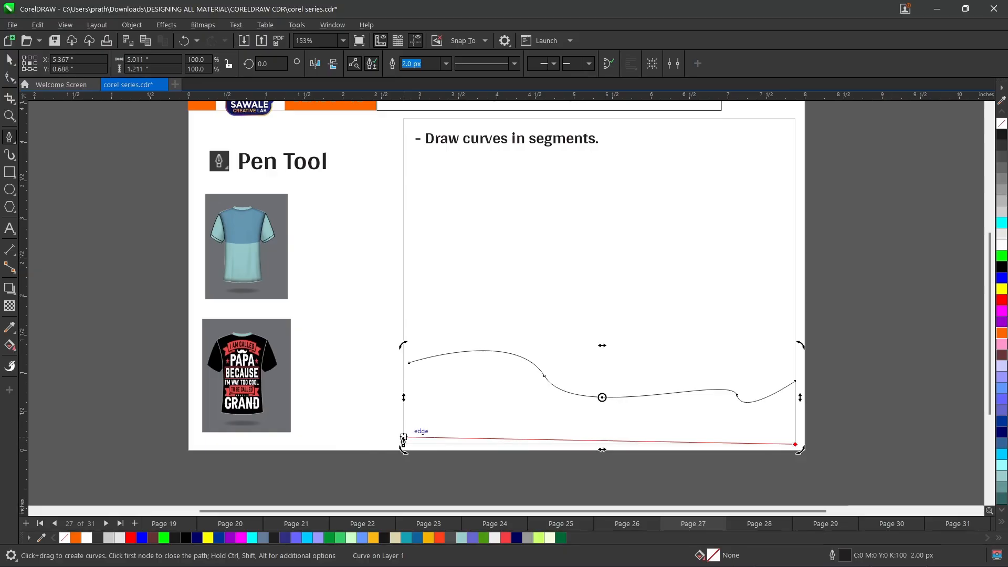
{"action": "left_click", "coordinate": [404, 437]}
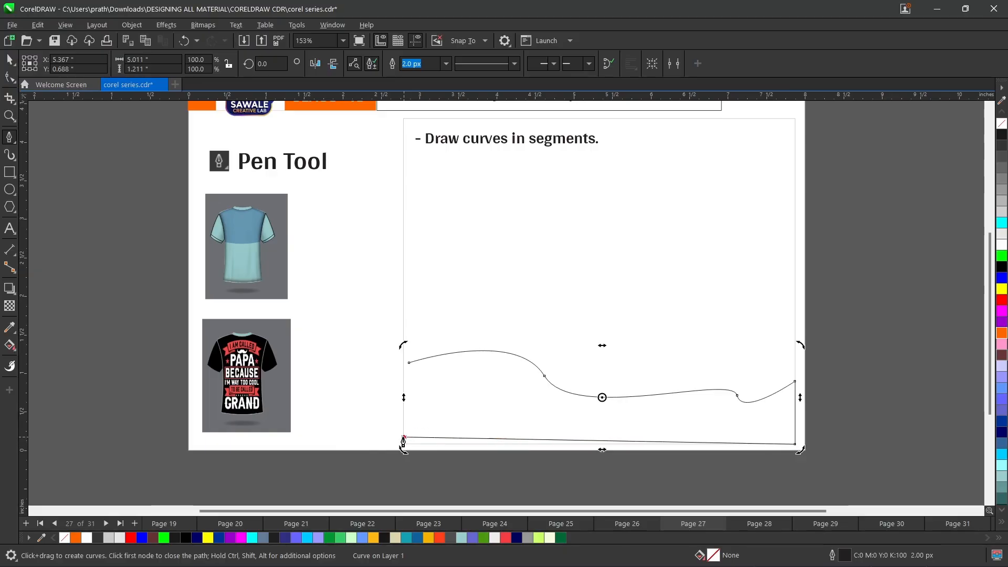
{"action": "left_click", "coordinate": [409, 363]}
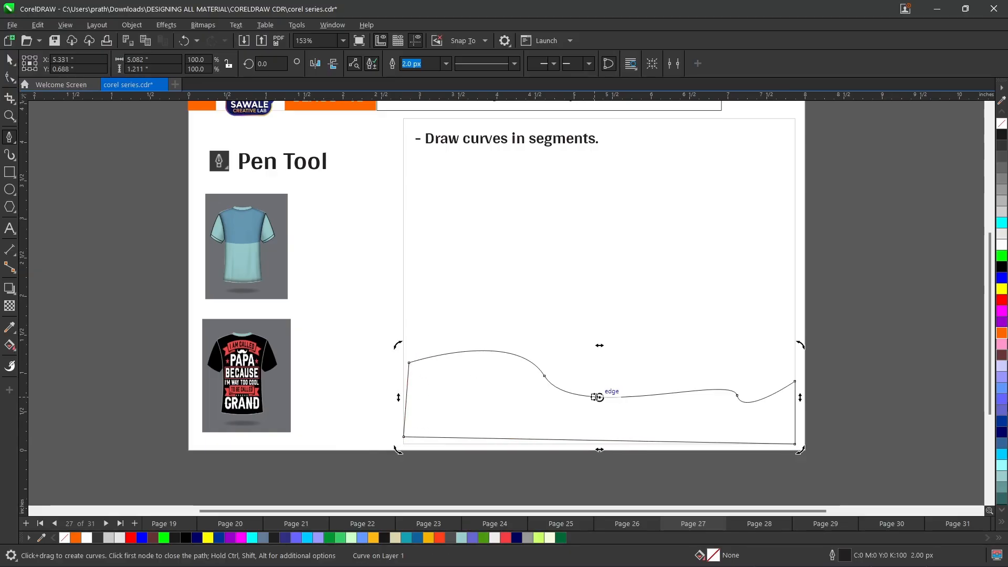
- Fill the new wavy-topped shape with orange #FF6600 and delete it
{"action": "left_click", "coordinate": [1002, 334]}
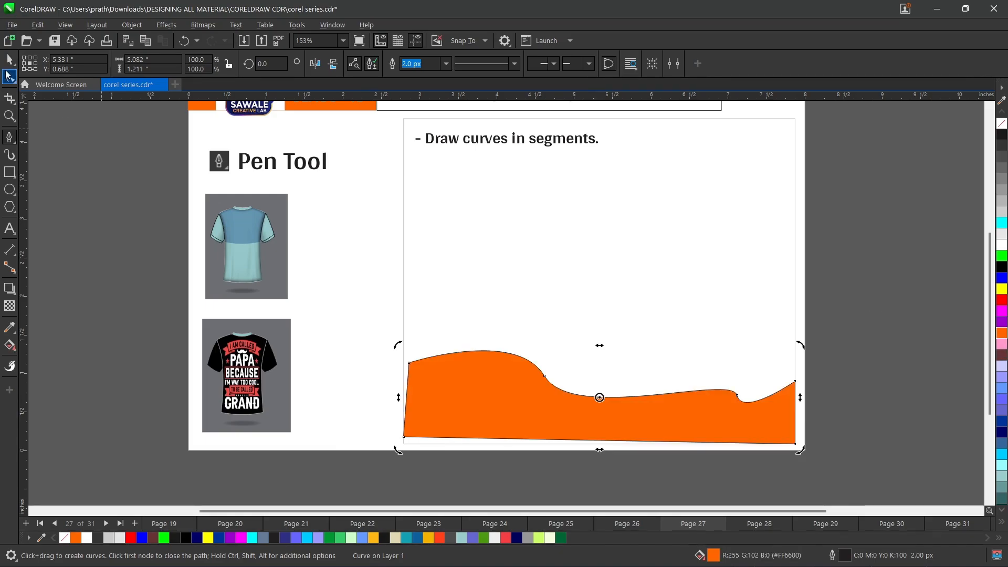
{"action": "left_click", "coordinate": [10, 59]}
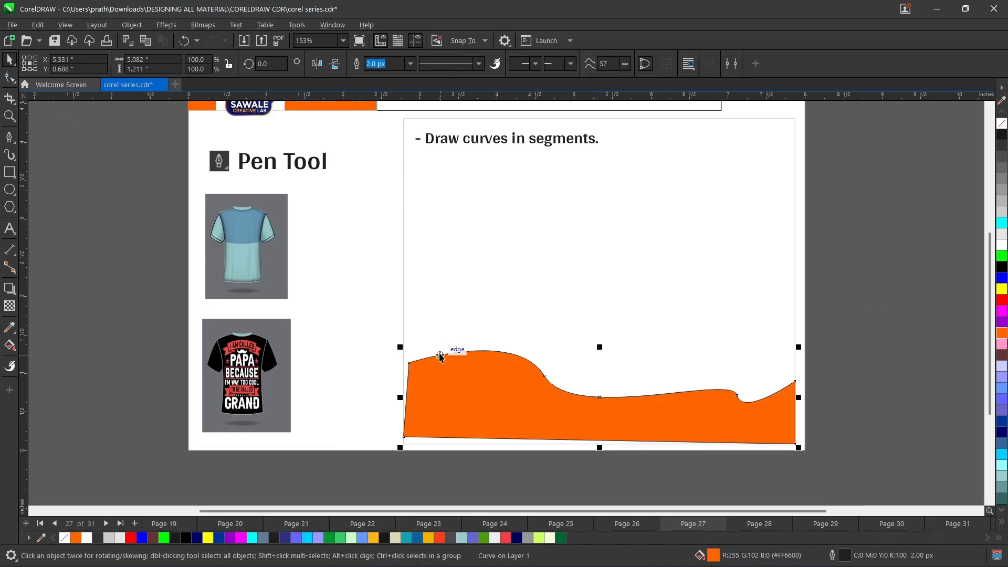
{"action": "key", "text": "Delete"}
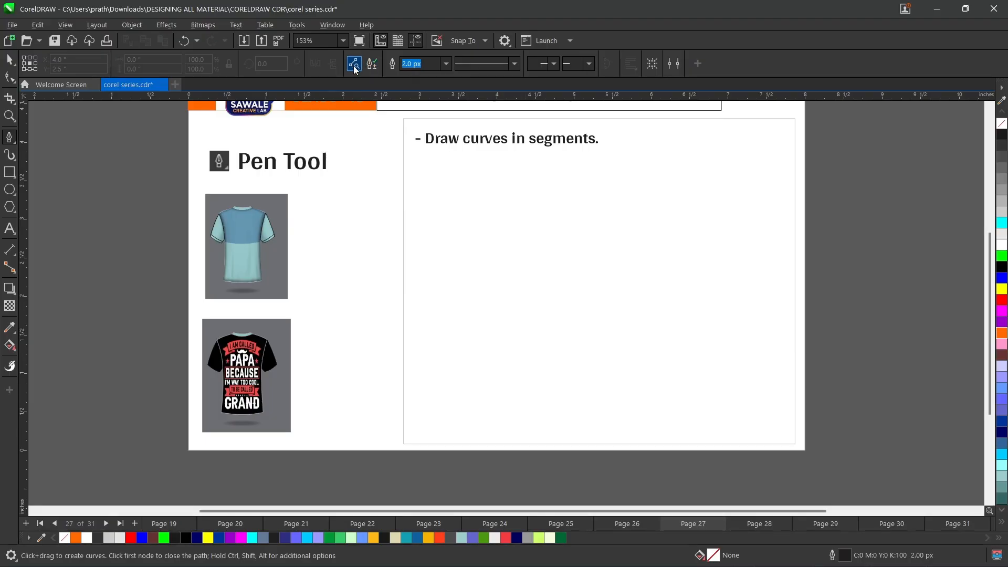
- Draw an open four-segment wavy curve, about 4.3 by 2 in, inside the blank frame with the Pen tool and delete it
{"action": "left_click", "coordinate": [424, 263]}
{"action": "left_click_drag", "start_coordinate": [556, 288], "coordinate": [558, 360]}
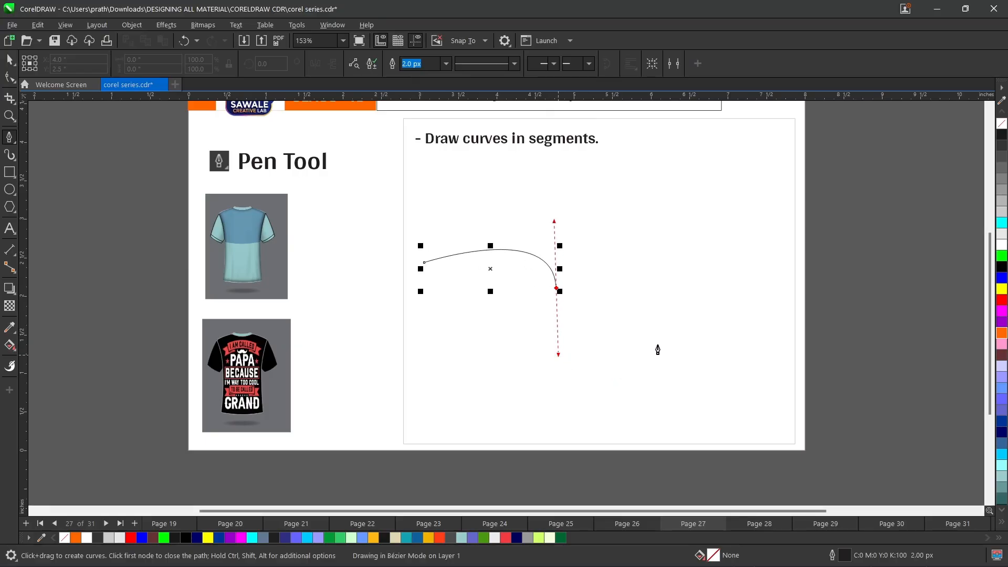
{"action": "key", "text": "Escape"}
{"action": "left_click_drag", "start_coordinate": [658, 326], "coordinate": [689, 278]}
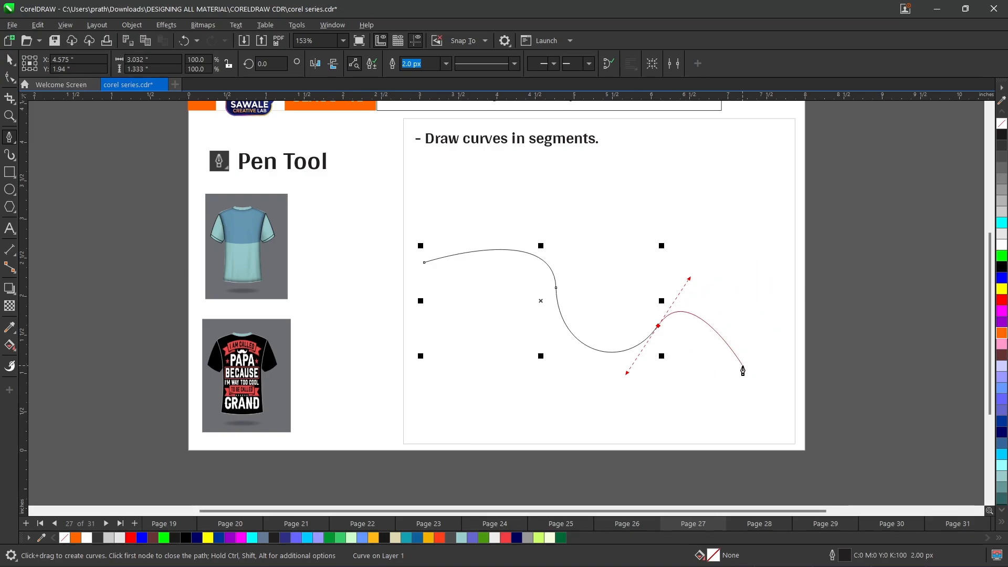
{"action": "left_click_drag", "start_coordinate": [742, 365], "coordinate": [698, 405]}
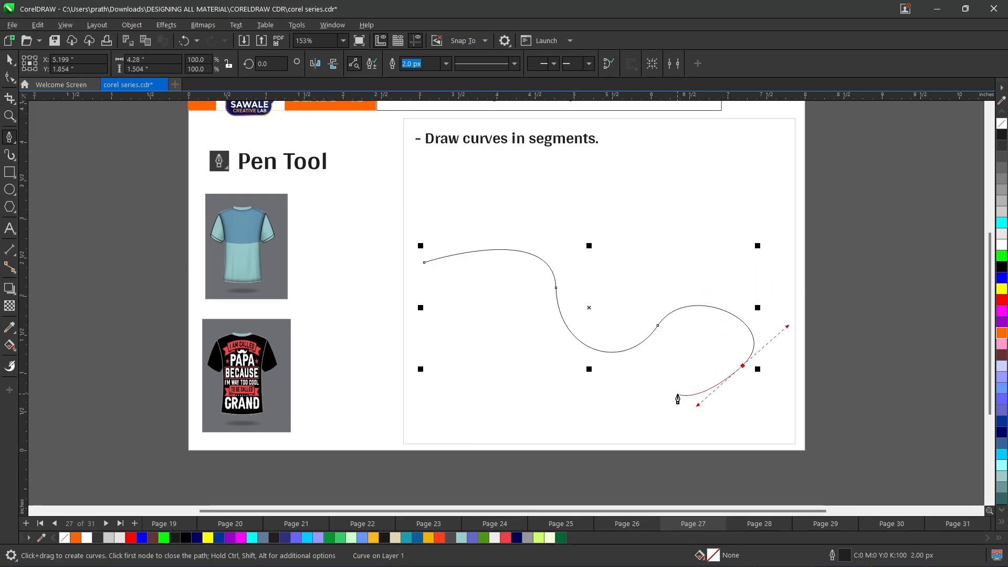
{"action": "left_click", "coordinate": [609, 402]}
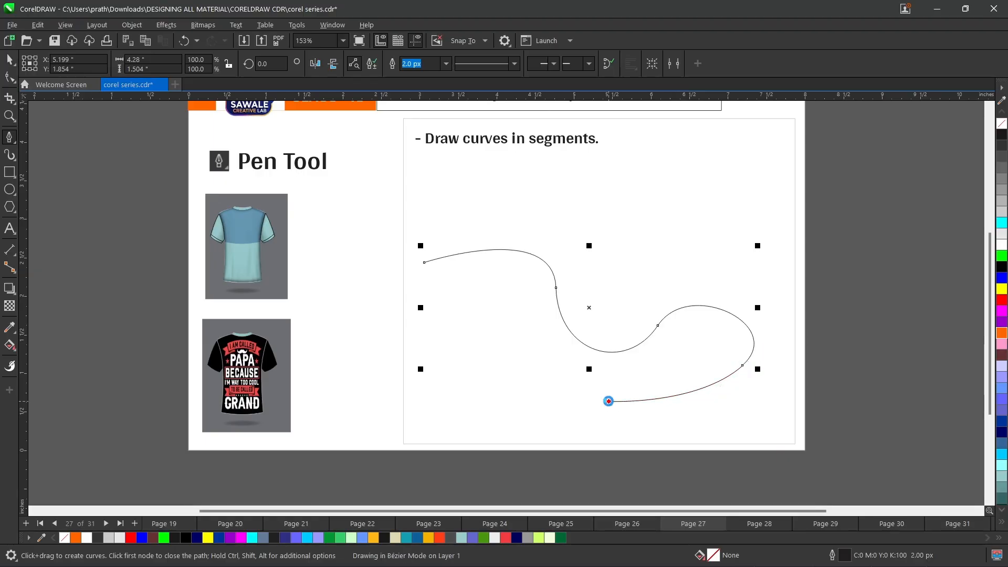
{"action": "left_click", "coordinate": [609, 402]}
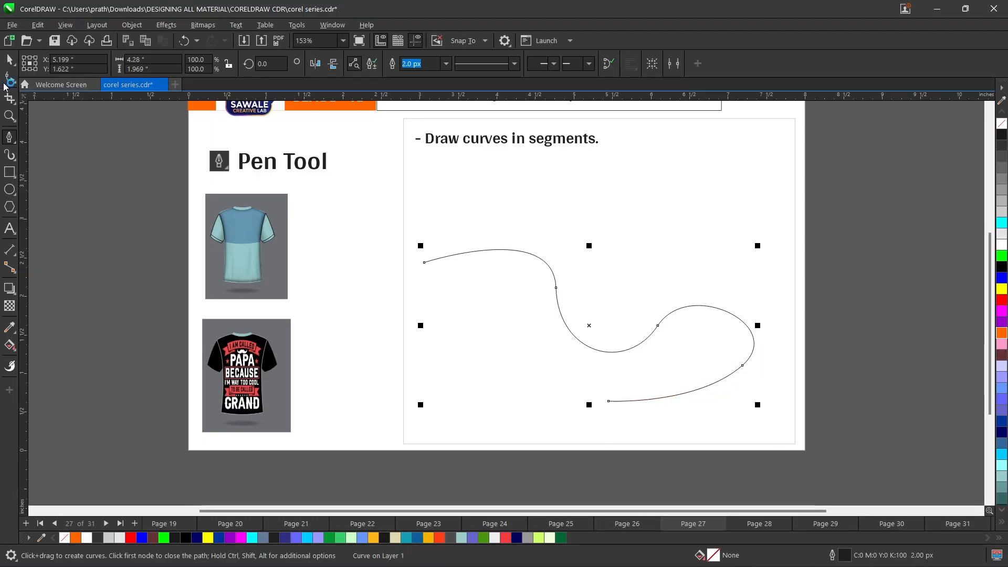
{"action": "left_click", "coordinate": [9, 59]}
{"action": "key", "text": "Delete"}
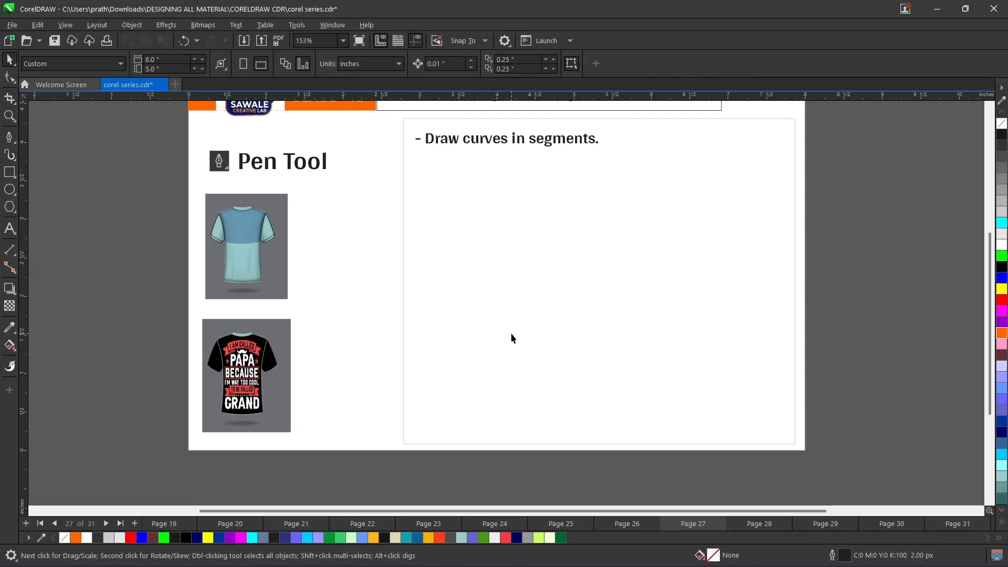
- Draw an open Pen tool path of two curved segments and a straight one, about 4.1 by 2 in, in the frame
{"action": "left_click", "coordinate": [9, 138]}
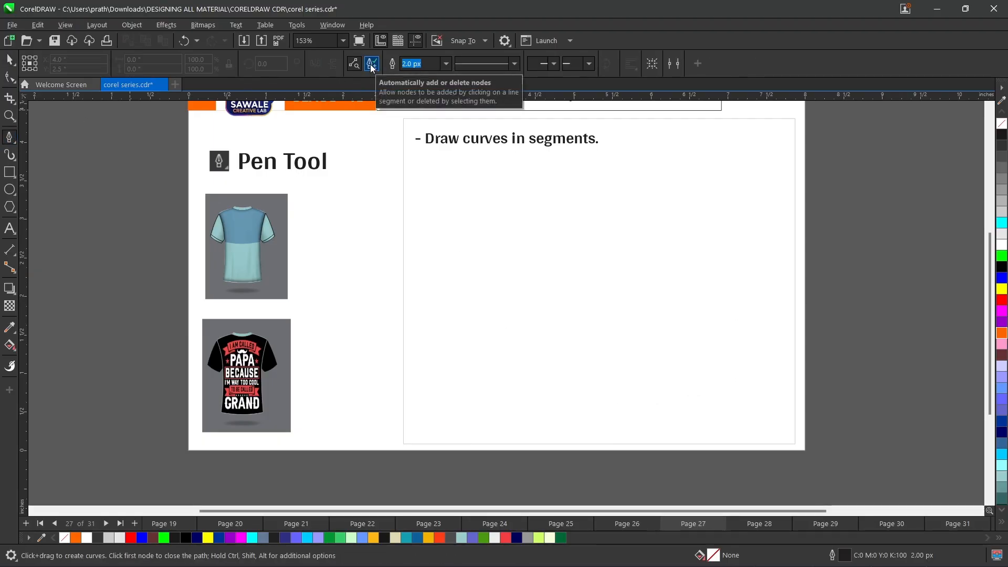
{"action": "left_click", "coordinate": [424, 221]}
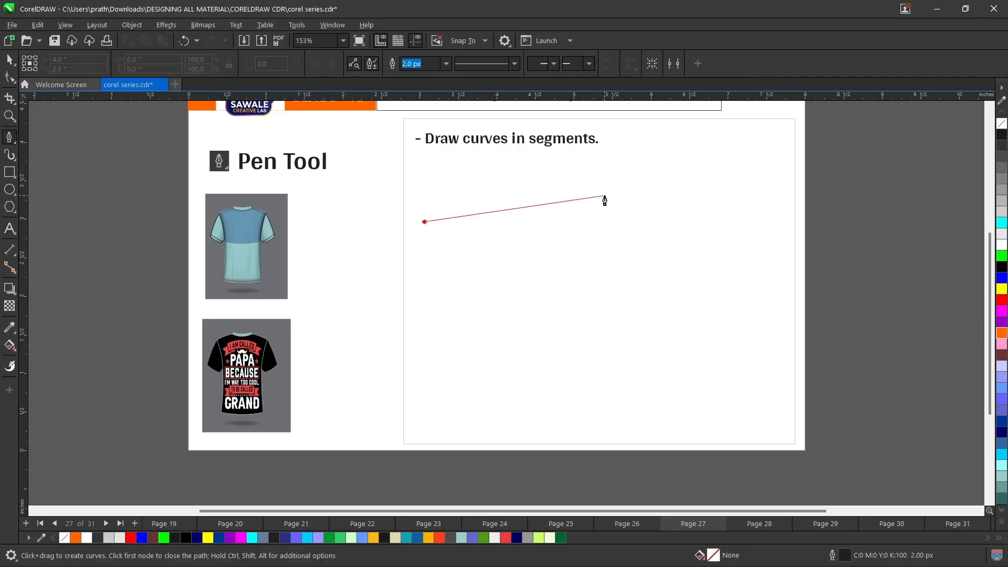
{"action": "left_click_drag", "start_coordinate": [578, 197], "coordinate": [591, 248]}
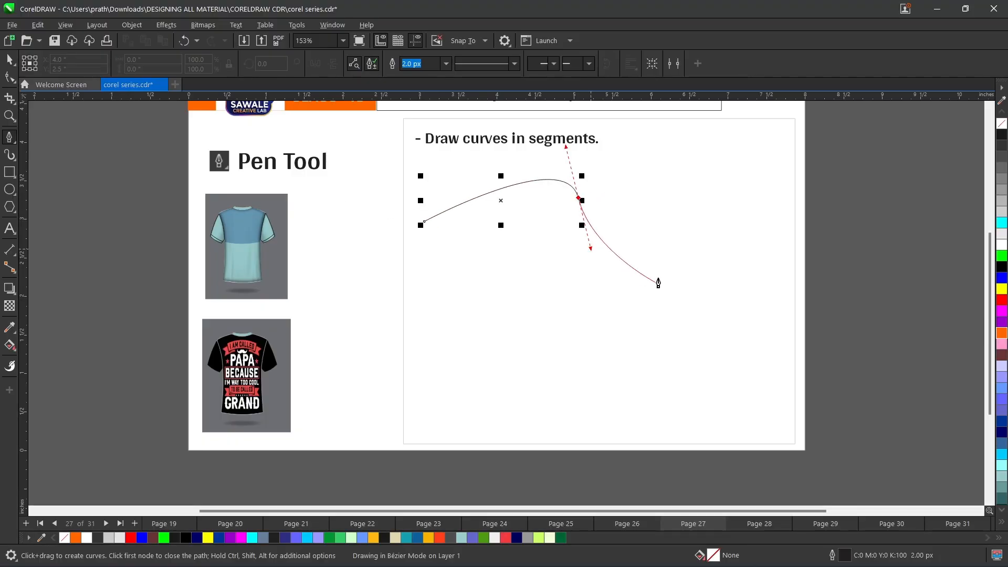
{"action": "left_click", "coordinate": [709, 218]}
{"action": "left_click", "coordinate": [740, 333]}
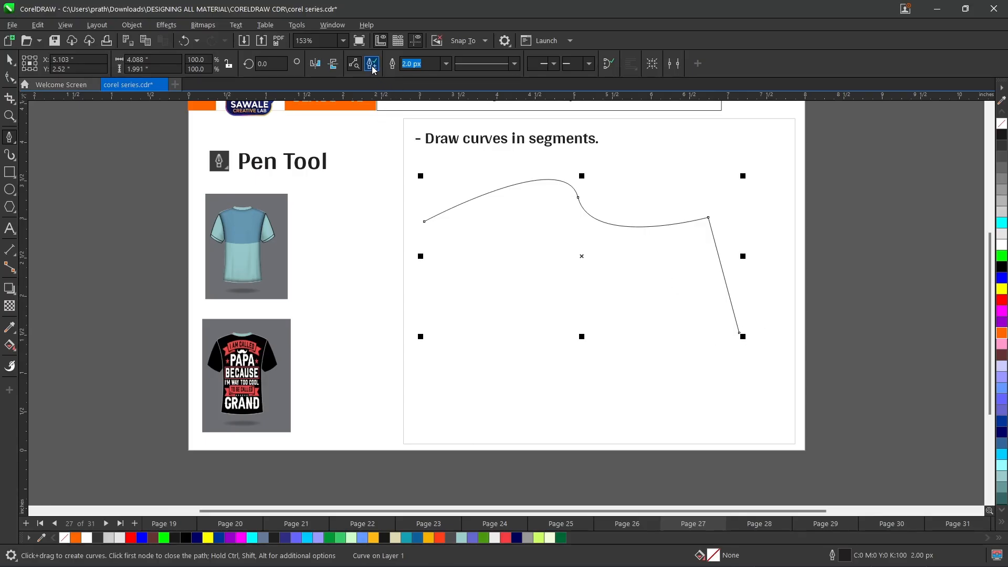
- Add a node near the start of the path's first segment with the Pen tool, remove it and add it again
{"action": "left_click", "coordinate": [461, 205]}
{"action": "left_click", "coordinate": [460, 207]}
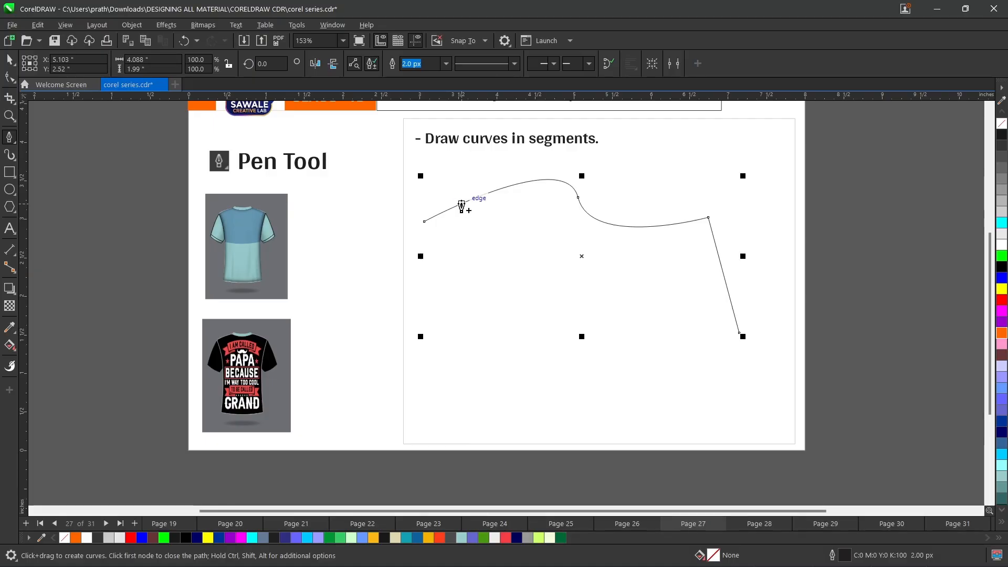
{"action": "left_click", "coordinate": [461, 203]}
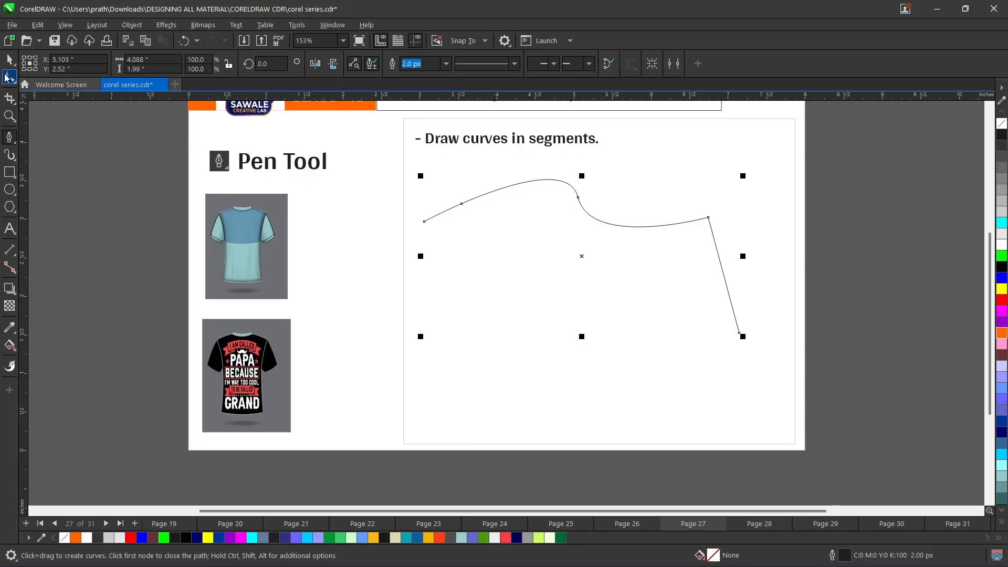
- Move the added node about 0.2 in right and 0.55 in down with the Shape tool, and delete the path
{"action": "left_click", "coordinate": [9, 78]}
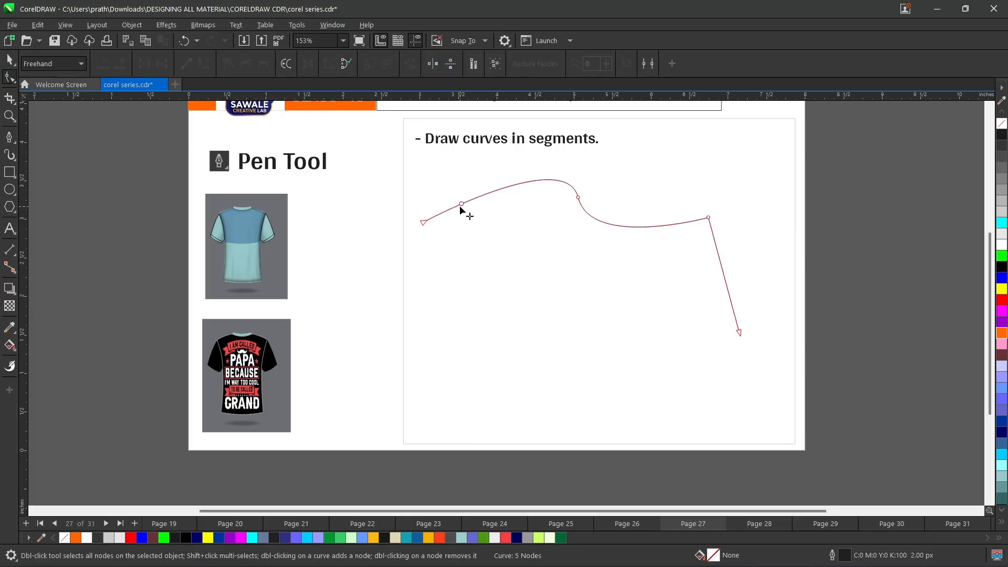
{"action": "left_click_drag", "start_coordinate": [462, 205], "coordinate": [478, 246]}
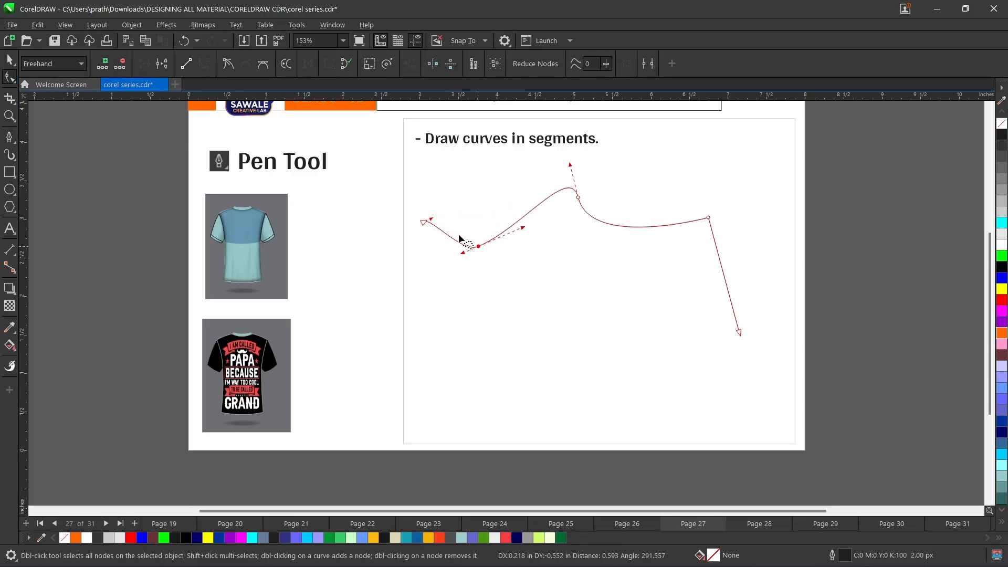
{"action": "left_click", "coordinate": [9, 59]}
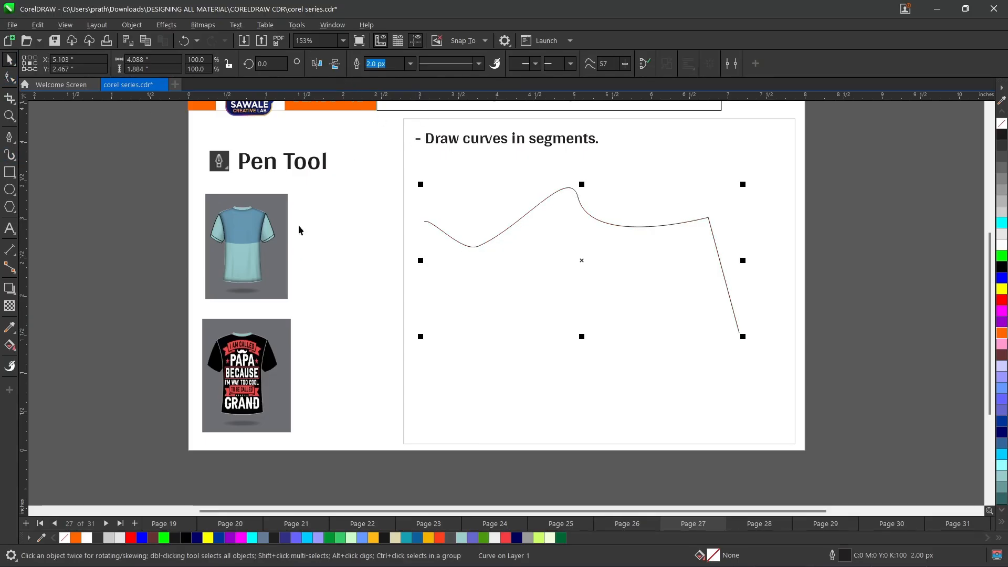
{"action": "key", "text": "Delete"}
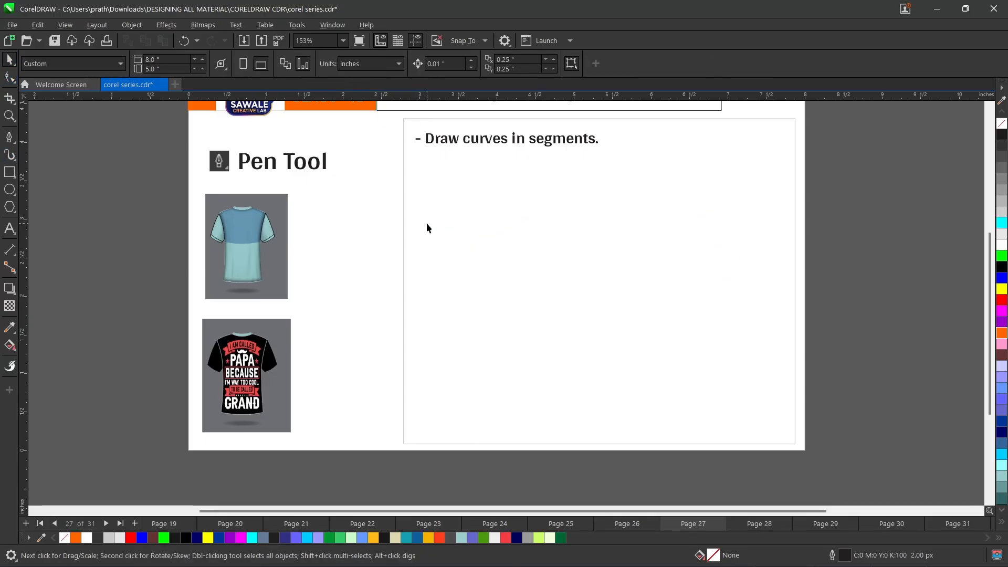
- Select the blue T-shirt illustration and the black one in turn as Pen tool examples, and clear the selection
{"action": "left_click", "coordinate": [234, 242]}
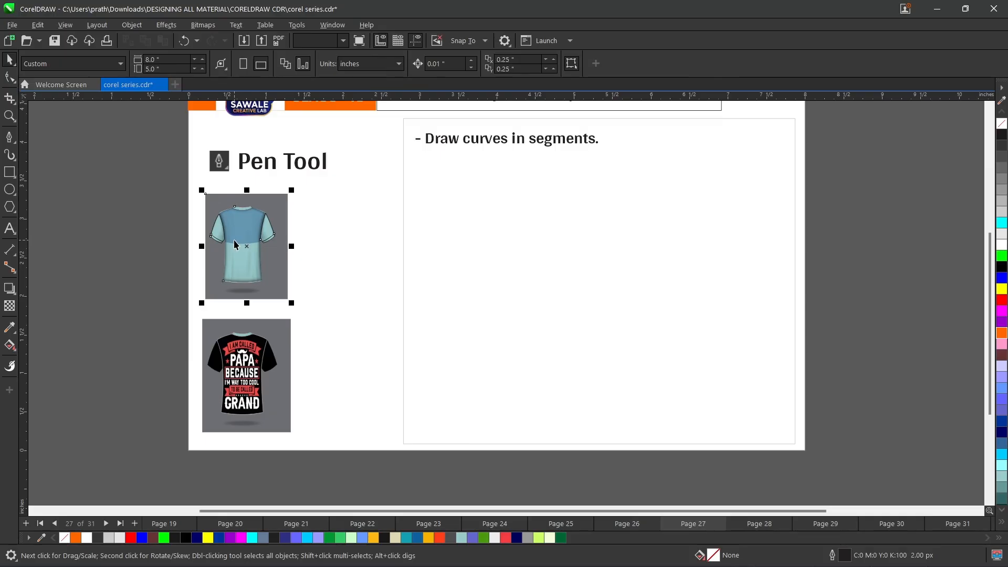
{"action": "left_click", "coordinate": [224, 345]}
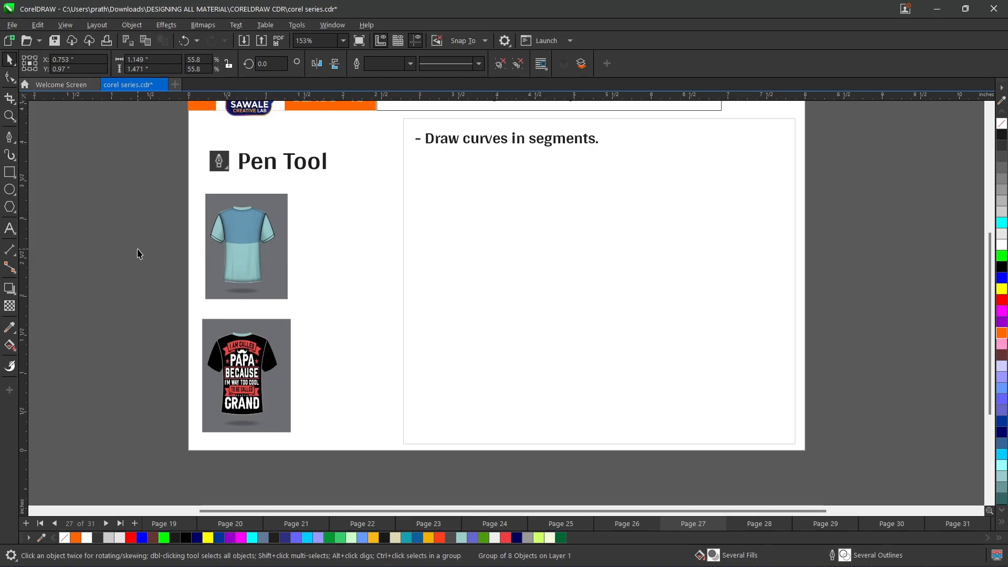
{"action": "left_click", "coordinate": [487, 416]}
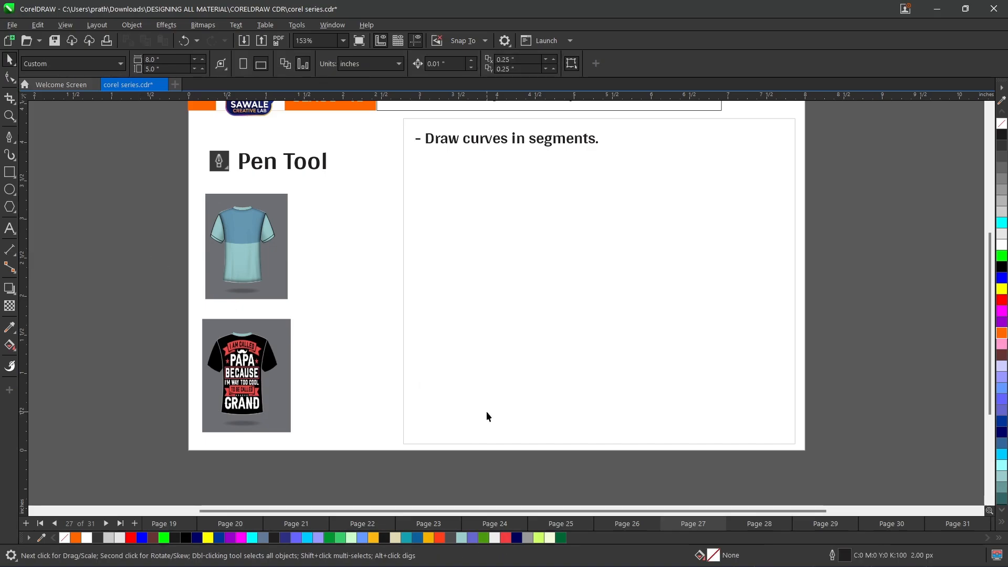
- Go to page 28 and start a B-spline curve zigzagging down the blank frame with six control points
{"action": "left_click", "coordinate": [748, 525]}
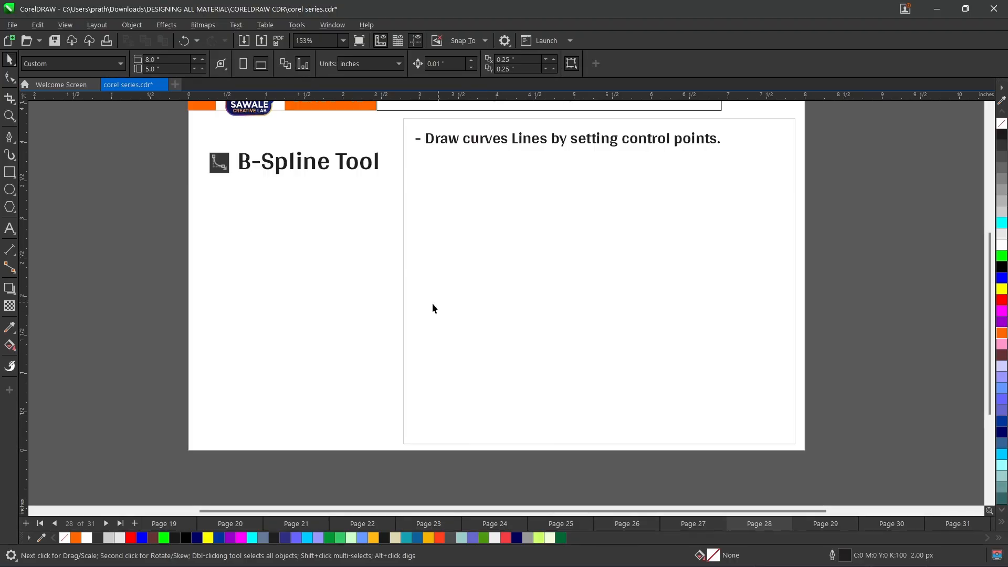
{"action": "left_click", "coordinate": [11, 140]}
{"action": "left_click", "coordinate": [12, 156]}
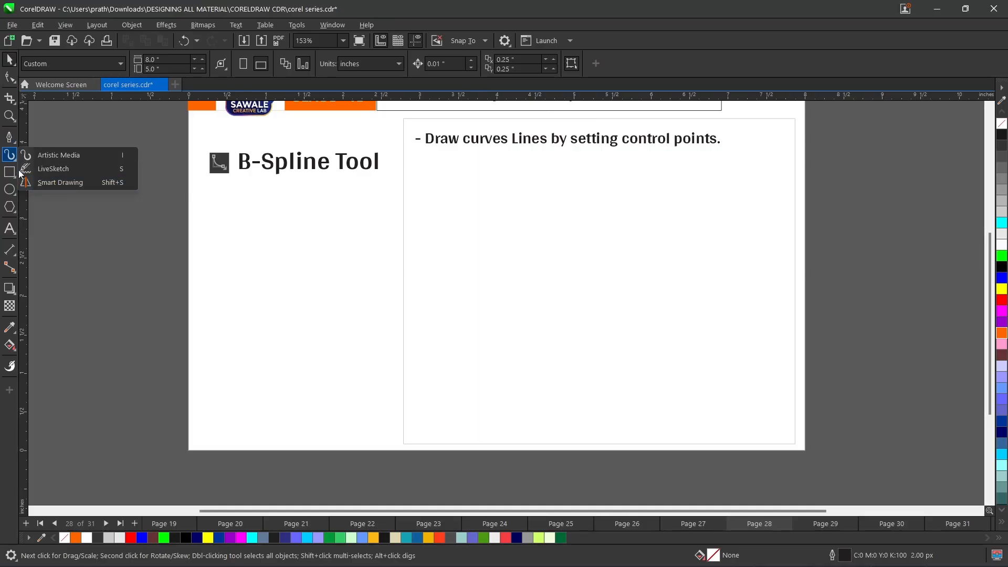
{"action": "left_click", "coordinate": [5, 138]}
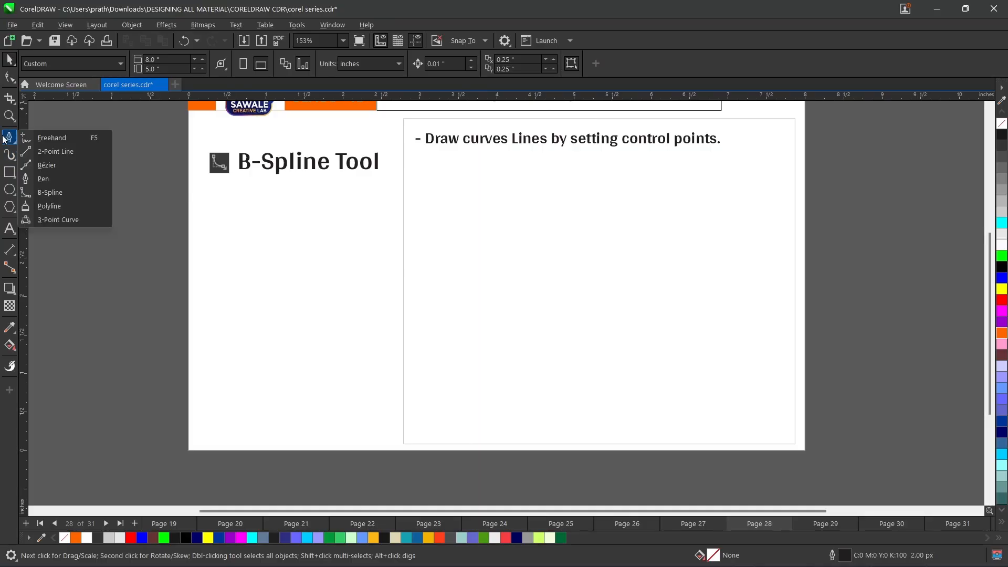
{"action": "left_click", "coordinate": [44, 193]}
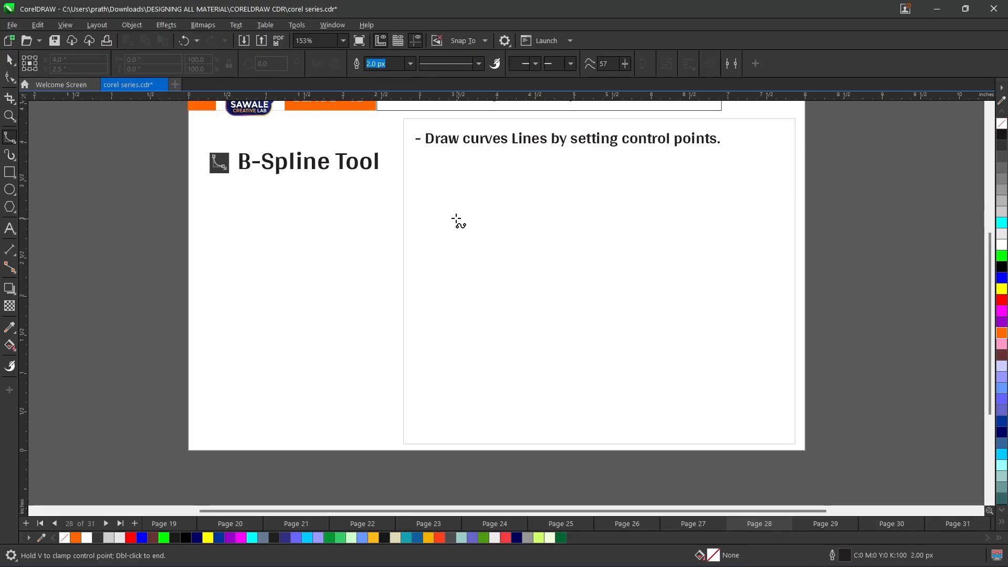
{"action": "left_click", "coordinate": [453, 213]}
{"action": "left_click", "coordinate": [607, 229]}
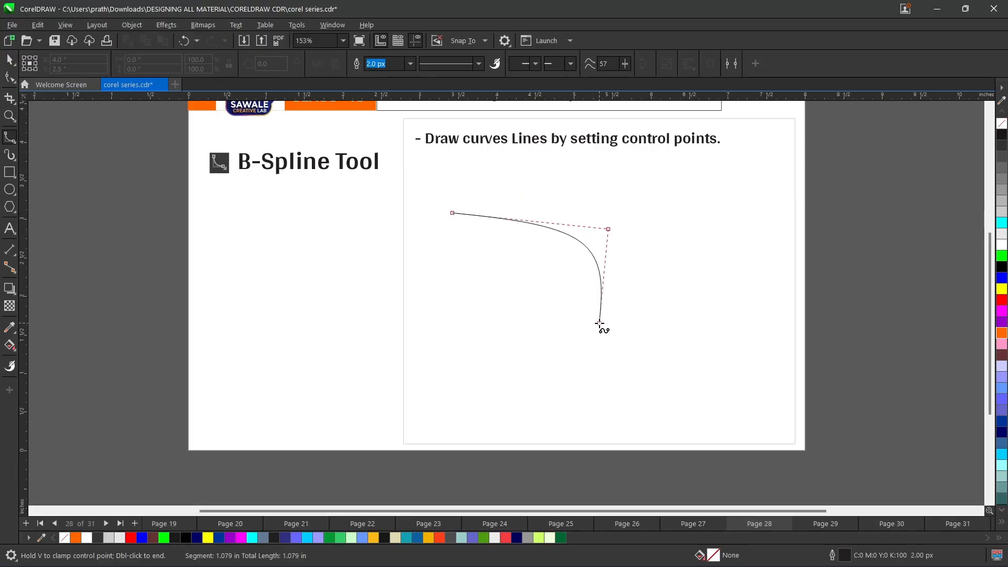
{"action": "left_click", "coordinate": [549, 291]}
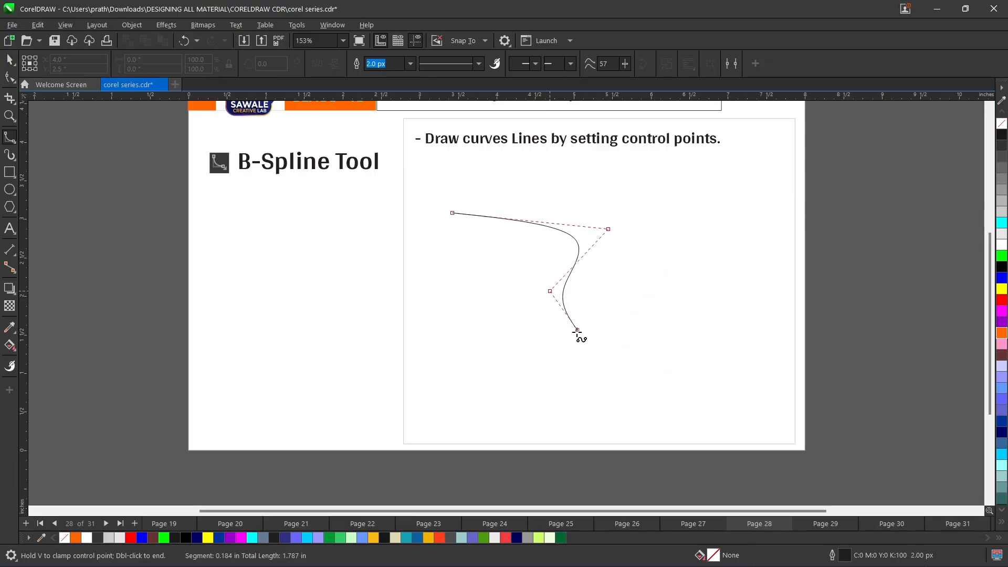
{"action": "left_click", "coordinate": [630, 337]}
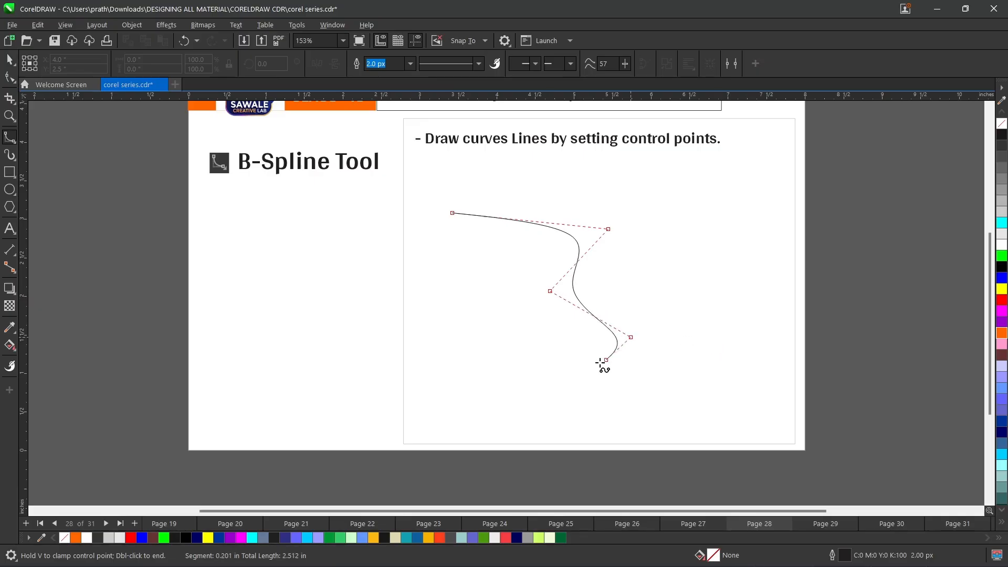
{"action": "left_click", "coordinate": [469, 381]}
{"action": "left_click", "coordinate": [670, 404]}
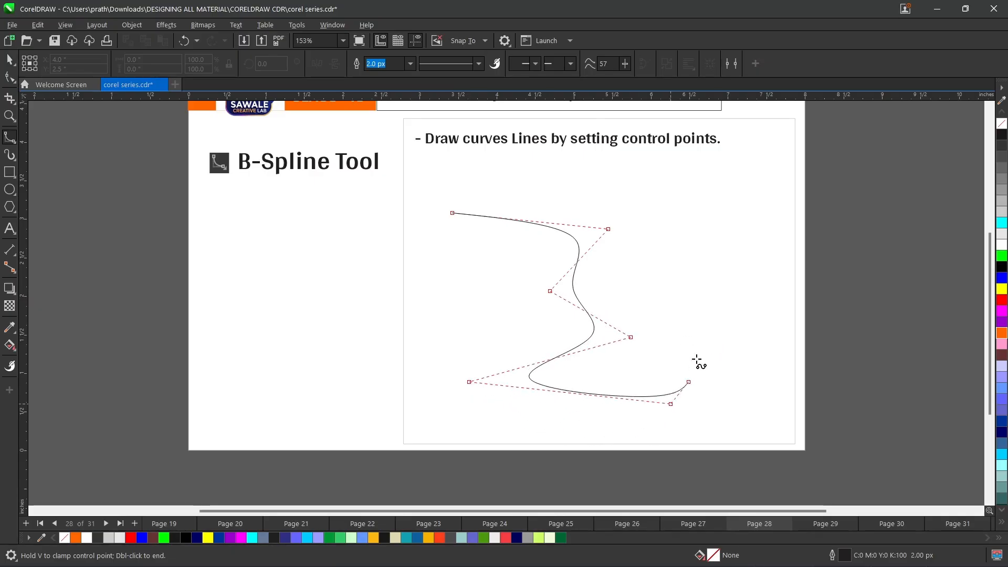
- Extend the B-spline up and around to end near its start, about 4.3 by 2.8 in overall, and delete it
{"action": "left_click", "coordinate": [705, 289]}
{"action": "left_click", "coordinate": [623, 175]}
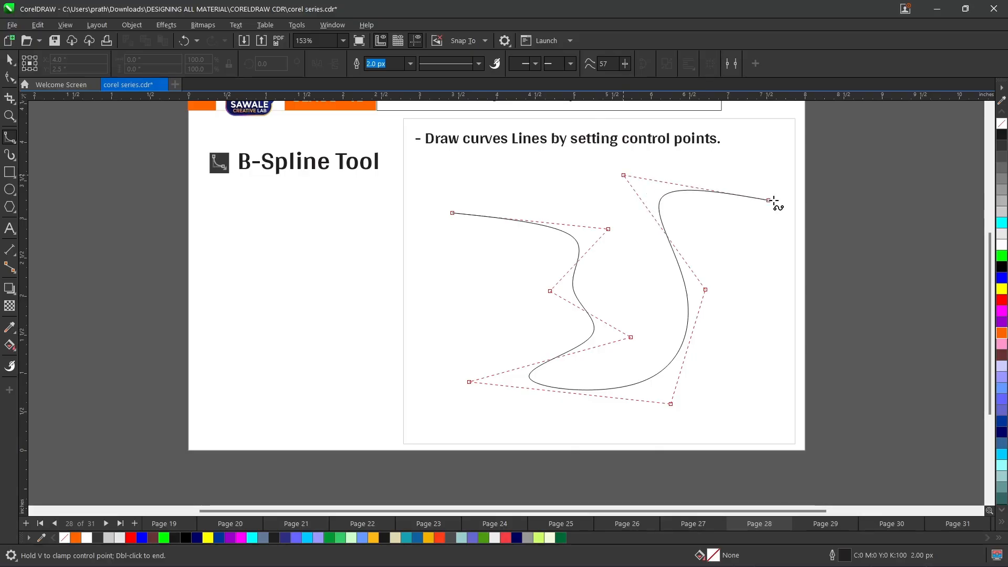
{"action": "left_click", "coordinate": [756, 209]}
{"action": "left_click", "coordinate": [765, 343]}
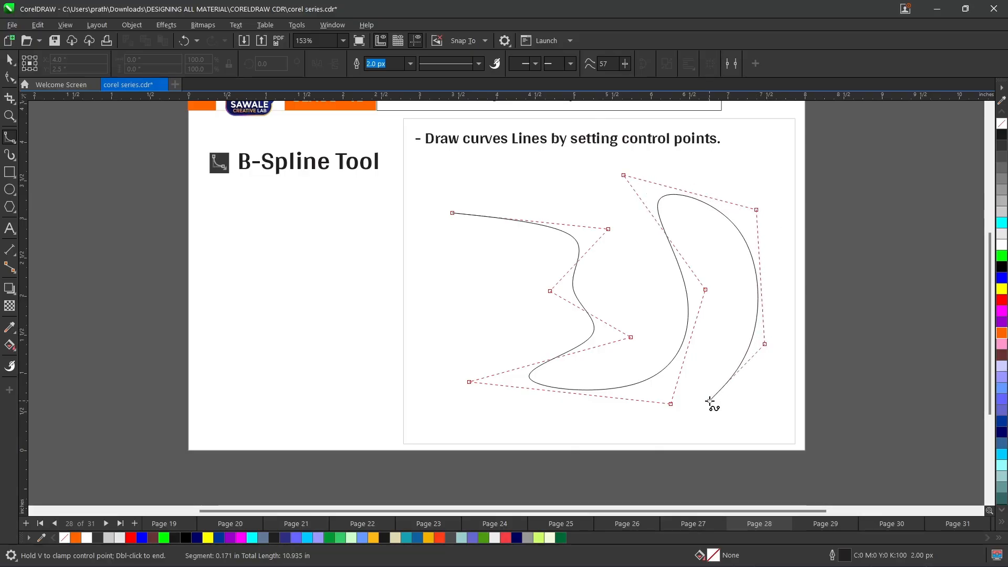
{"action": "left_click", "coordinate": [709, 401]}
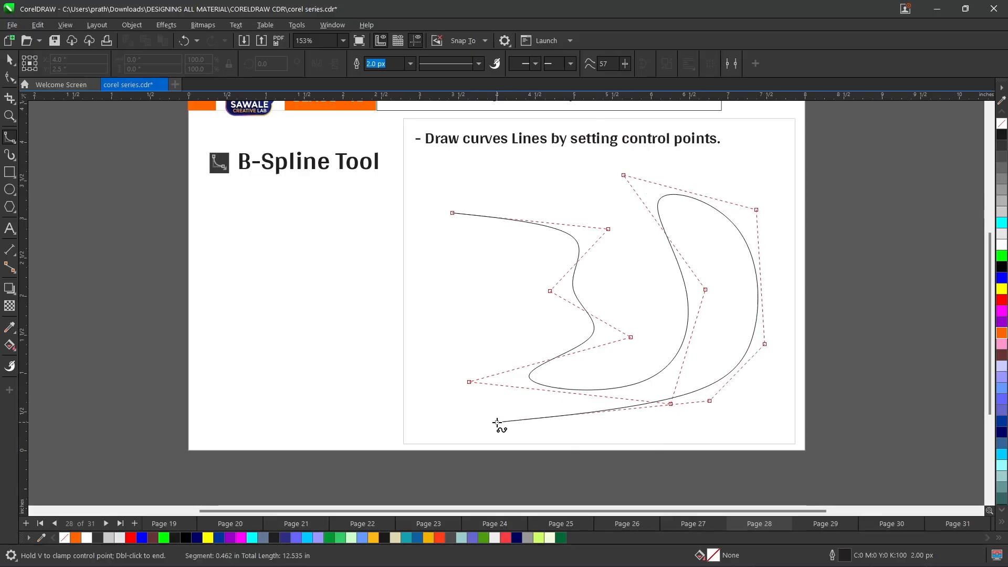
{"action": "left_click", "coordinate": [497, 422]}
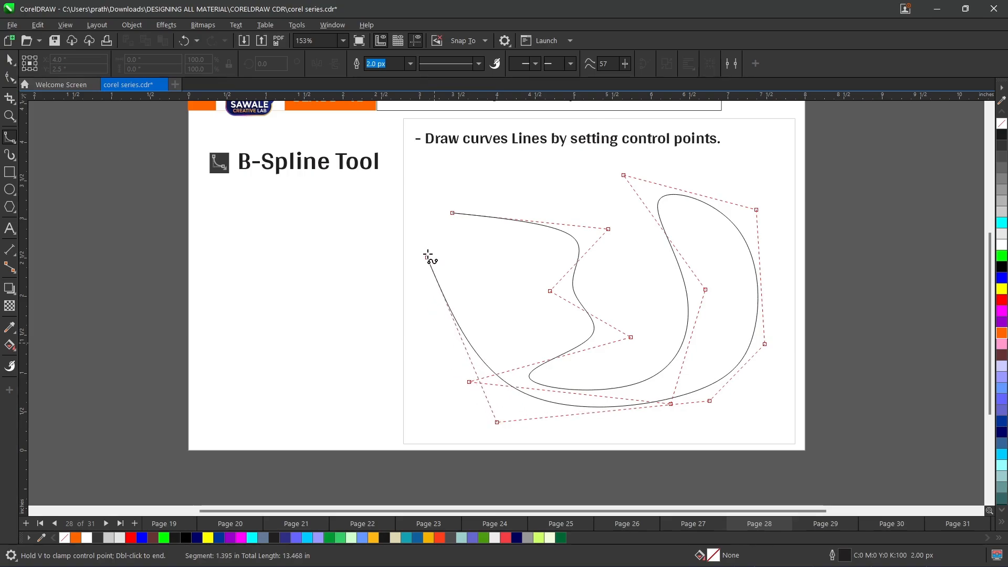
{"action": "left_click", "coordinate": [430, 248]}
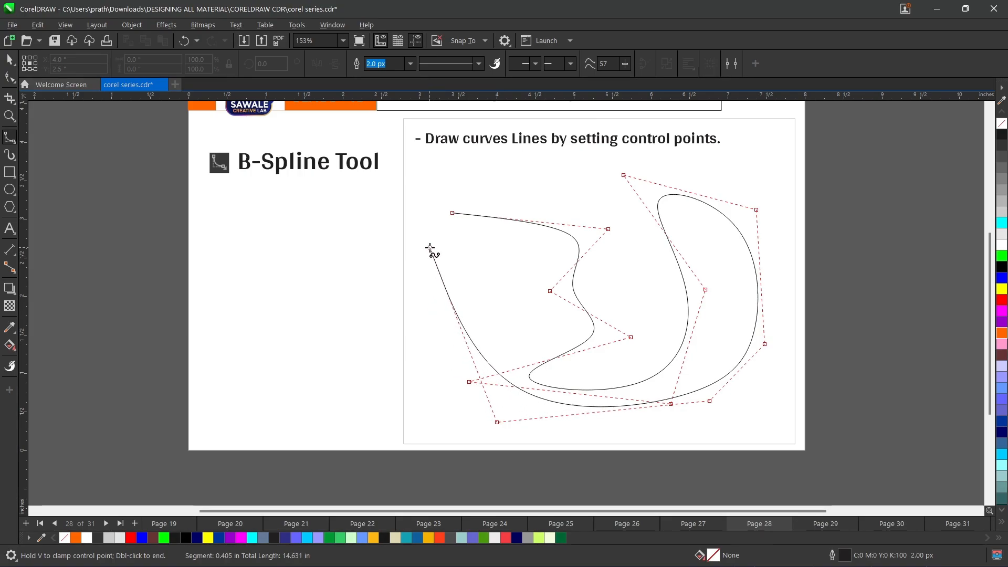
{"action": "left_click", "coordinate": [430, 249]}
{"action": "double_click", "coordinate": [429, 248]}
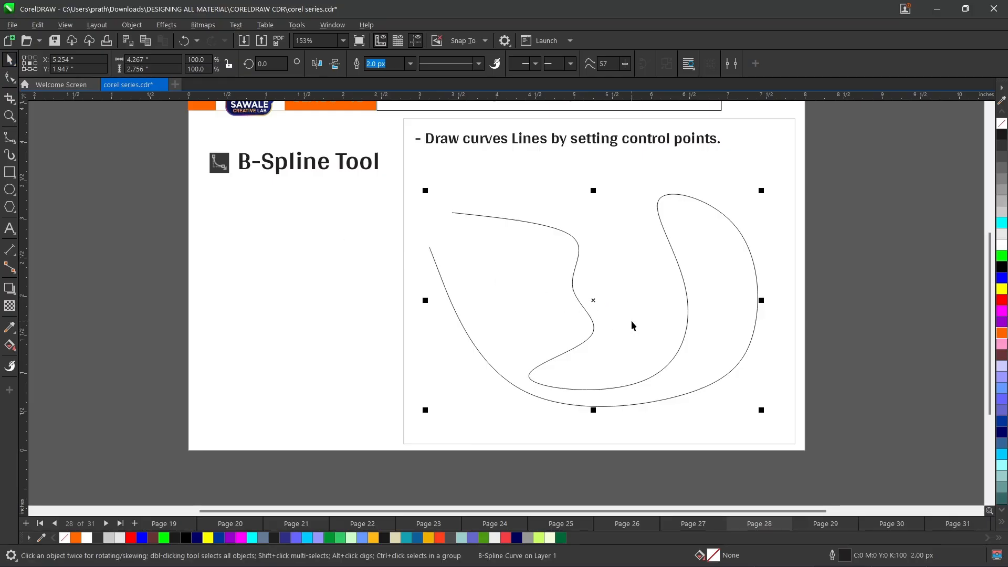
{"action": "key", "text": "Delete"}
- Go to page 29 and start a polyline with a freehand wavy curve about 2.6 in wide across the upper frame
{"action": "left_click", "coordinate": [825, 523]}
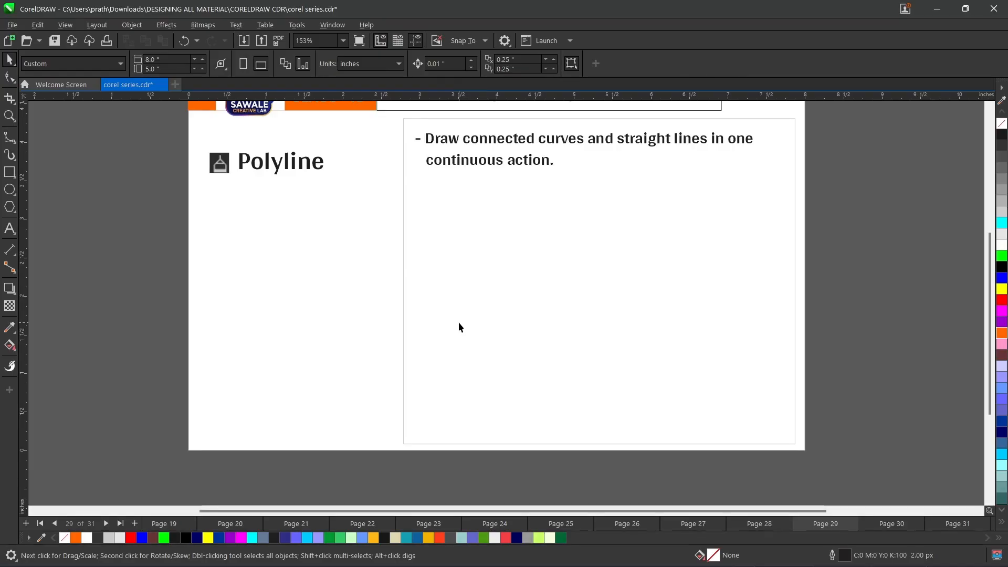
{"action": "left_click", "coordinate": [15, 141]}
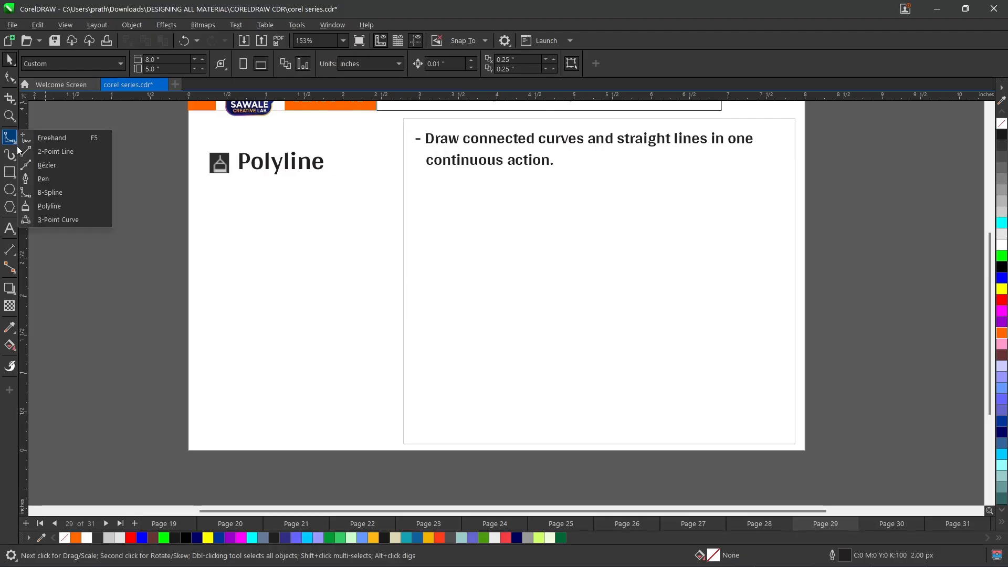
{"action": "left_click", "coordinate": [48, 207]}
{"action": "mouse_move", "coordinate": [421, 215]}
{"action": "left_mouse_down"}
{"action": "mouse_move", "coordinate": [486, 203]}
{"action": "mouse_move", "coordinate": [524, 247]}
{"action": "mouse_move", "coordinate": [547, 255]}
{"action": "mouse_move", "coordinate": [570, 234]}
{"action": "mouse_move", "coordinate": [608, 232]}
{"action": "mouse_move", "coordinate": [624, 261]}
{"action": "left_mouse_up"}
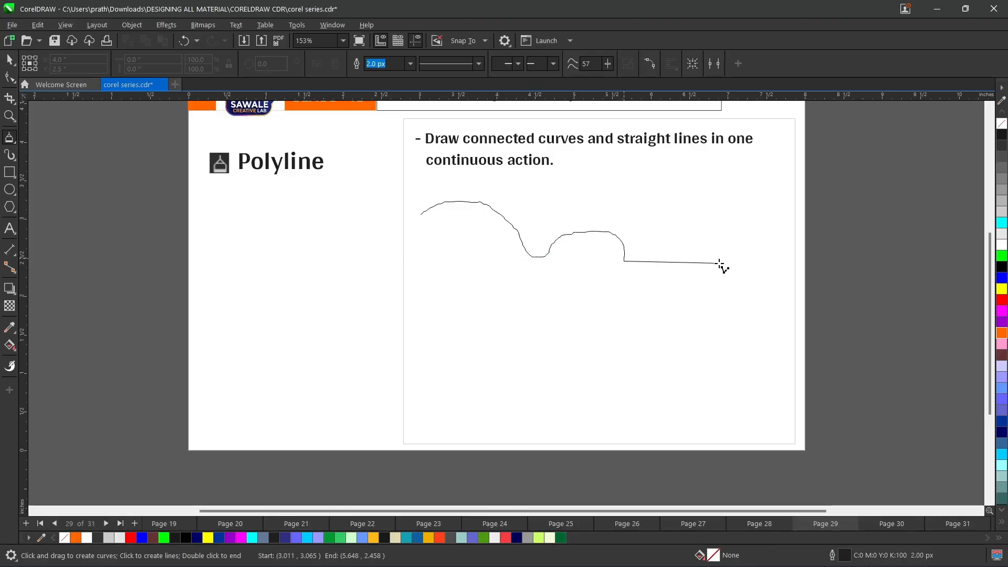
- Continue the polyline with straight segments through four corners back to its start, closing a shape about 4.2 by 2.3 in
{"action": "left_click", "coordinate": [730, 271]}
{"action": "left_click", "coordinate": [653, 379]}
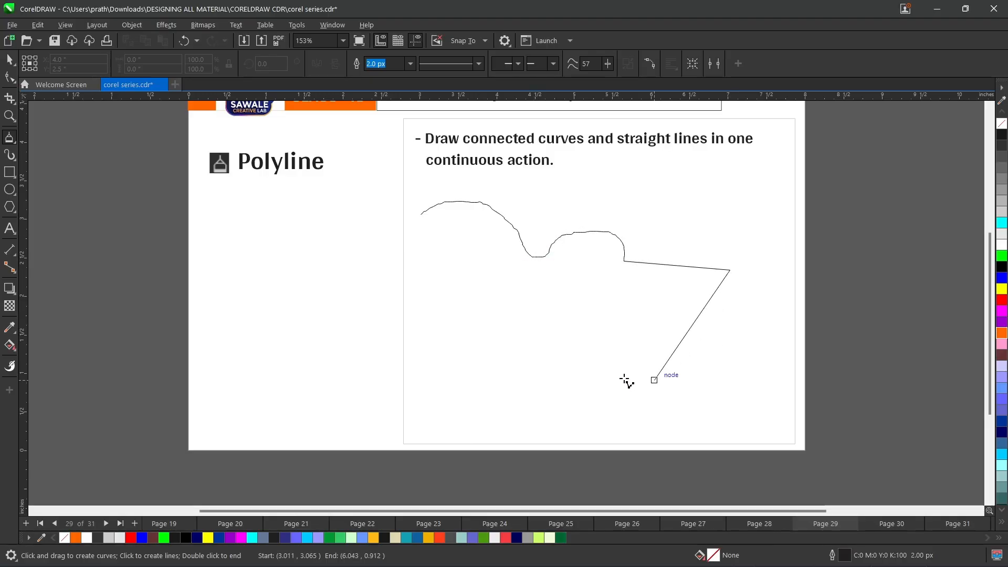
{"action": "left_click", "coordinate": [478, 355]}
{"action": "left_click", "coordinate": [408, 270]}
{"action": "left_click", "coordinate": [420, 216]}
{"action": "left_click", "coordinate": [420, 215]}
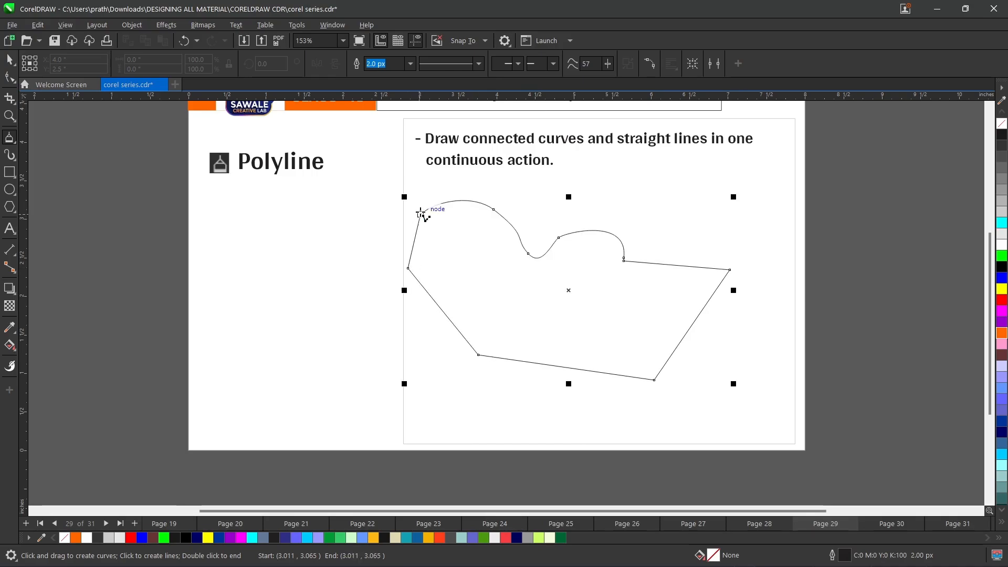
- Fill the closed polyline shape red and delete it
{"action": "left_click", "coordinate": [1002, 300]}
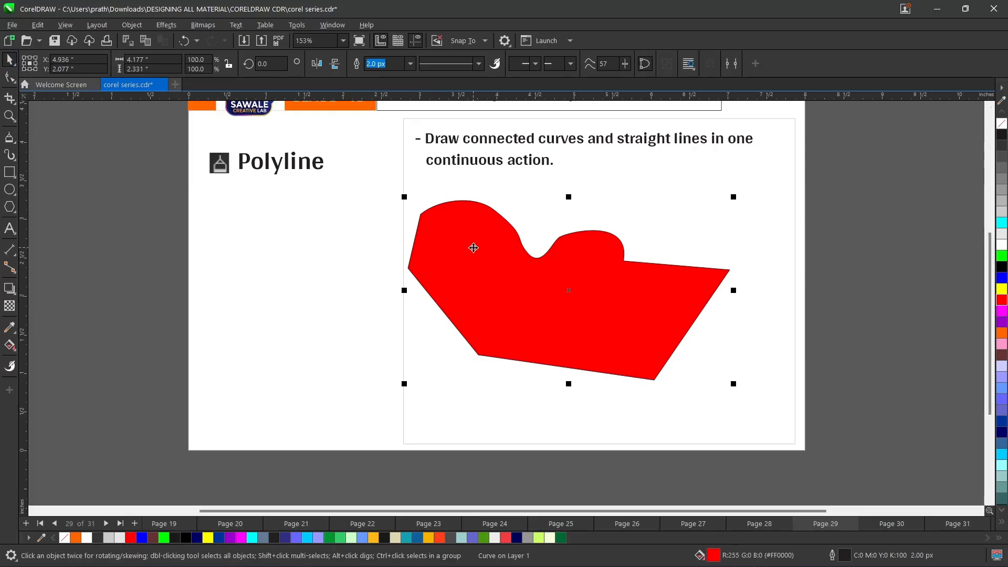
{"action": "key", "text": "Delete"}
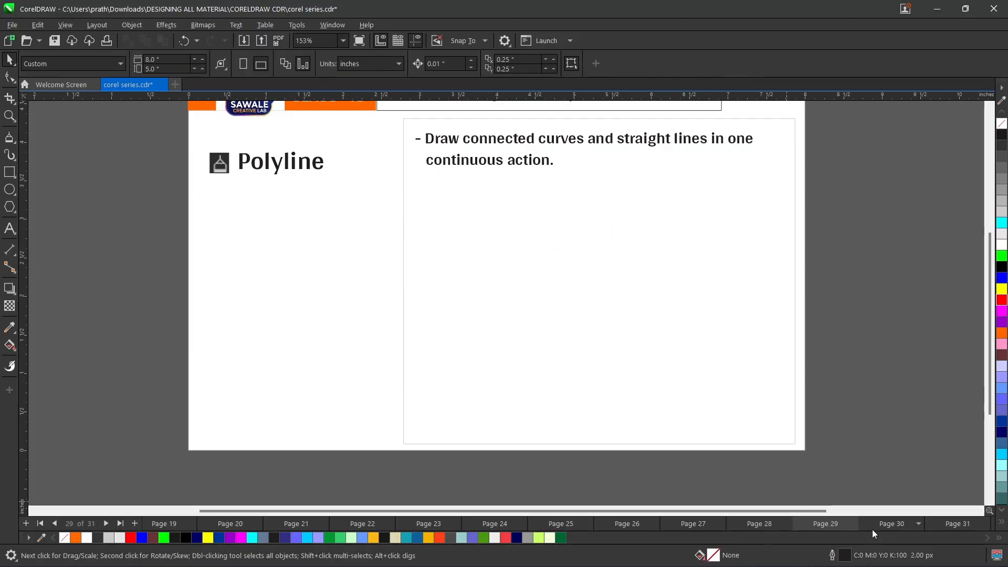
- Go to page 30 and draw a vertical 3-point curve bulging right, about 0.33 by 1.53 in, in the blank frame
{"action": "left_click", "coordinate": [891, 524]}
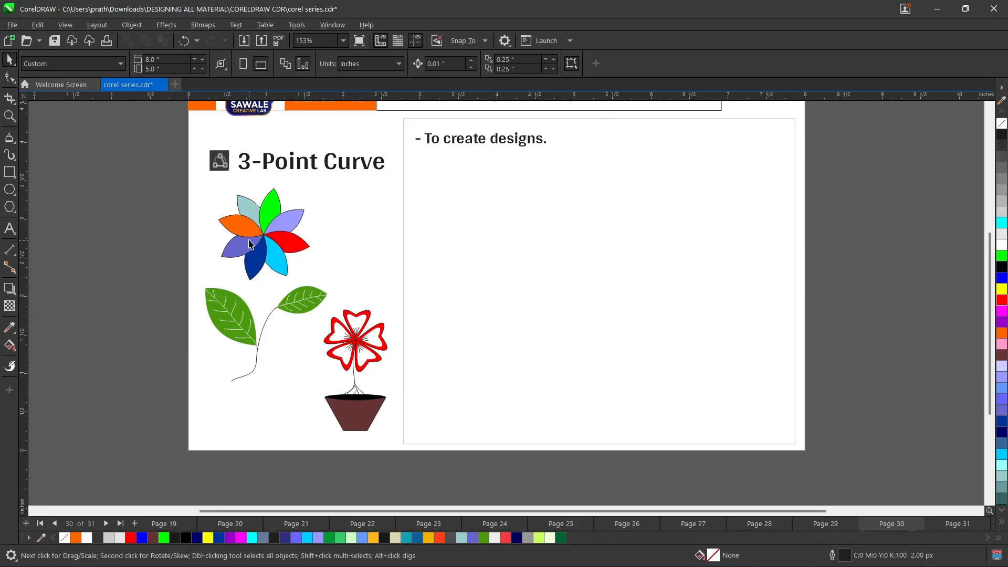
{"action": "left_click", "coordinate": [17, 148]}
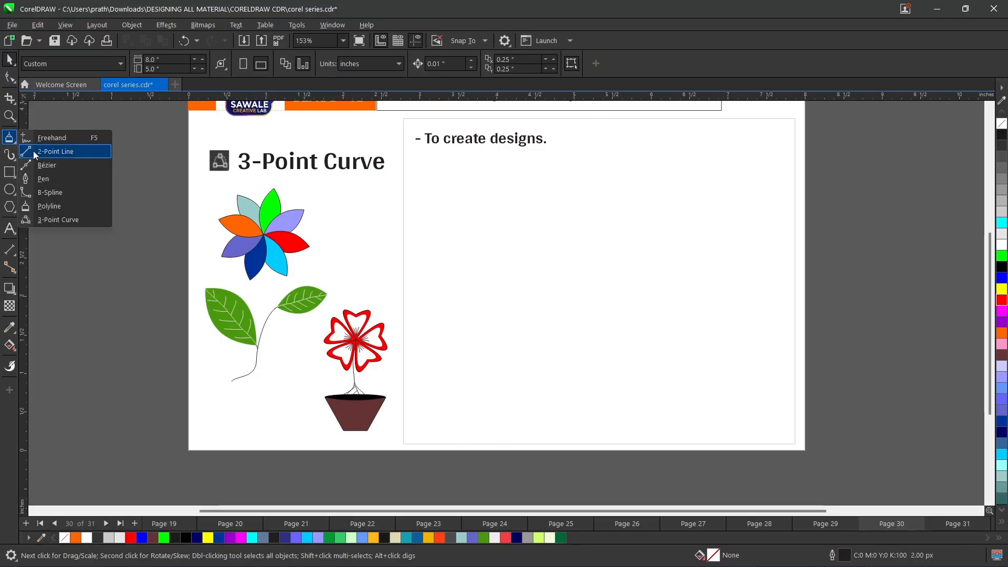
{"action": "left_click", "coordinate": [54, 223]}
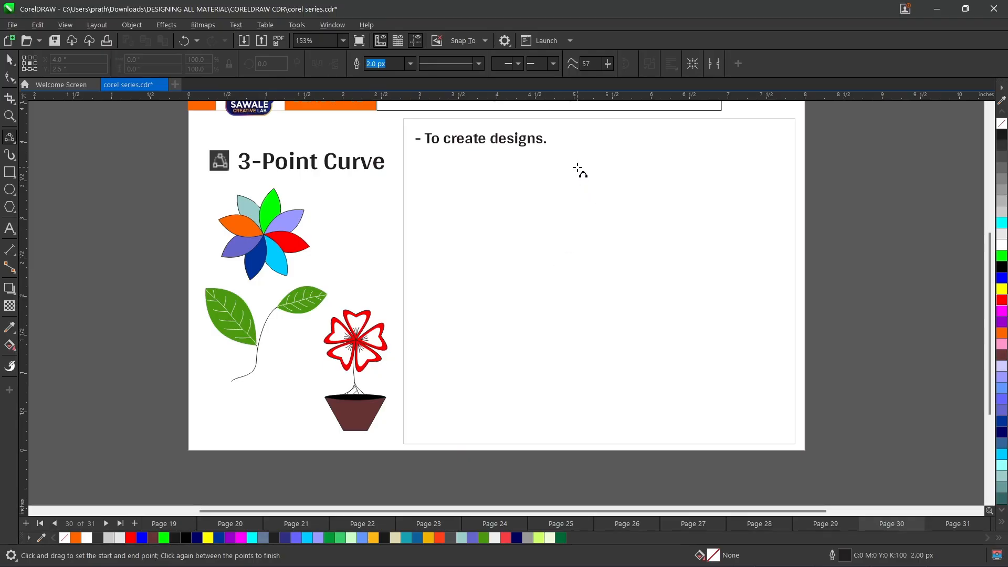
{"action": "left_click", "coordinate": [584, 211]}
{"action": "left_click_drag", "start_coordinate": [577, 179], "coordinate": [574, 296]}
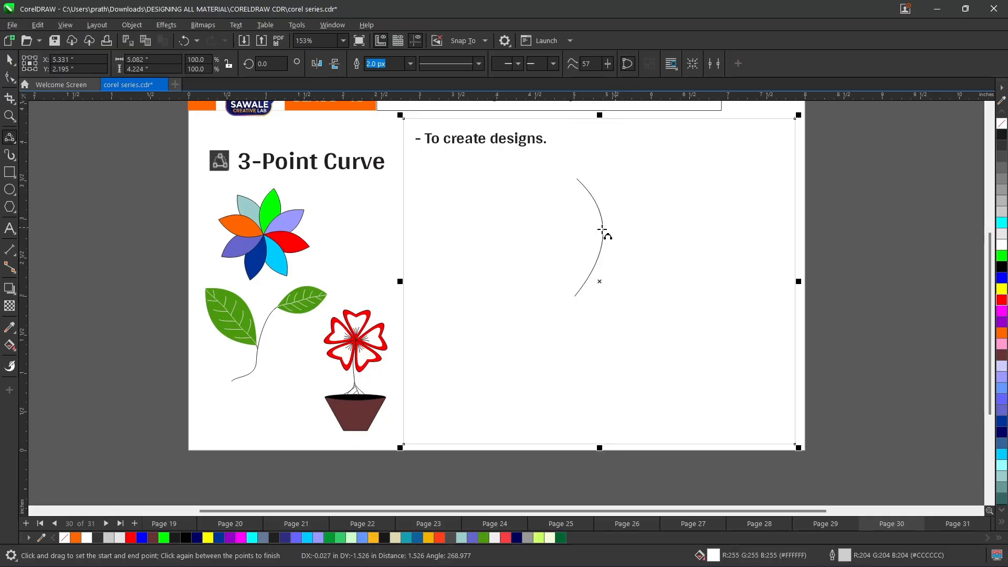
{"action": "left_click", "coordinate": [599, 229]}
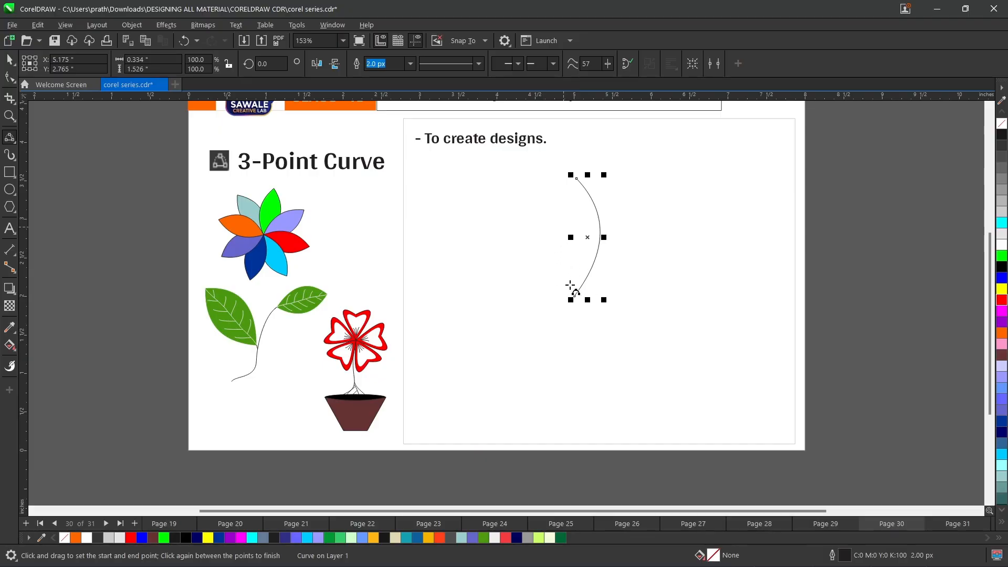
- Close the petal with a second 3-point curve bulging left, about 0.63 in wide overall, and fill it red
{"action": "left_click_drag", "start_coordinate": [574, 296], "coordinate": [577, 178]}
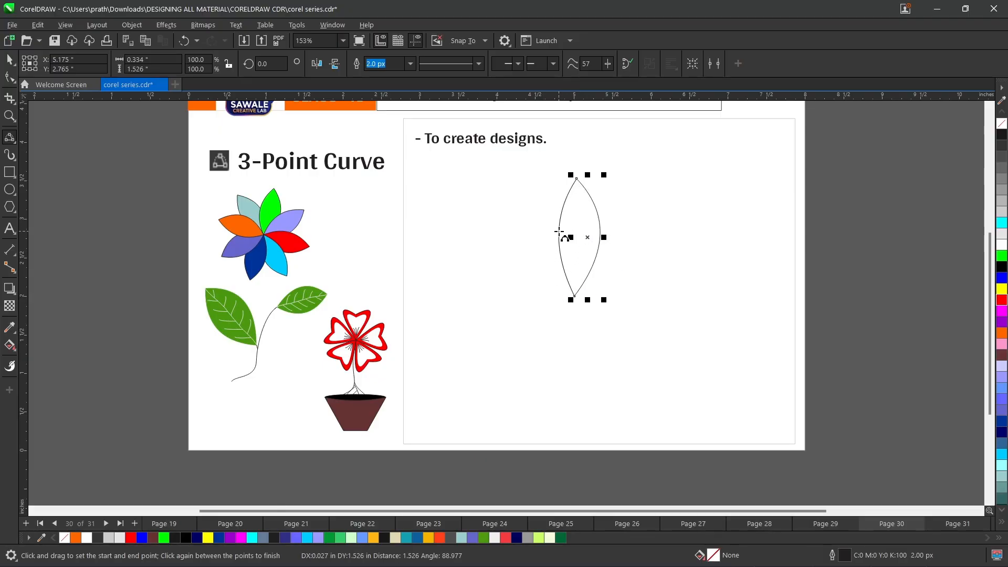
{"action": "left_click", "coordinate": [551, 234]}
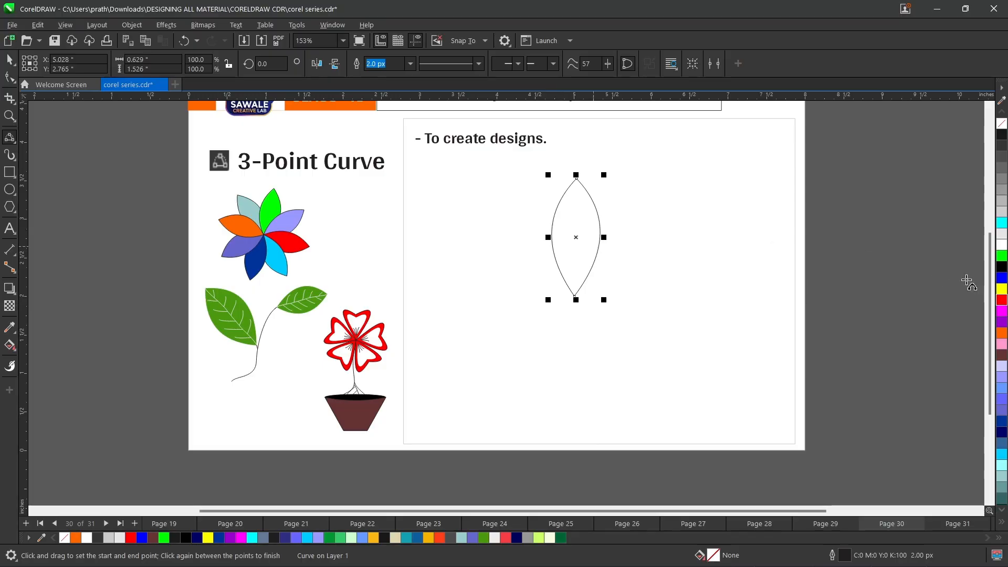
{"action": "left_click", "coordinate": [1003, 301]}
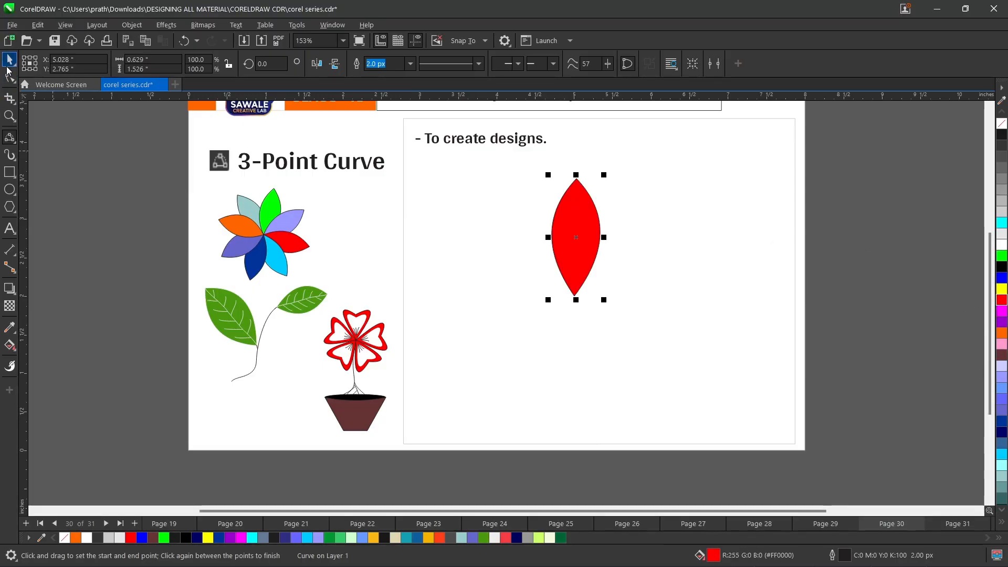
- Move the petal's rotation centre to its bottom tip and make a copy rotated about 44° clockwise
{"action": "key", "text": "space"}
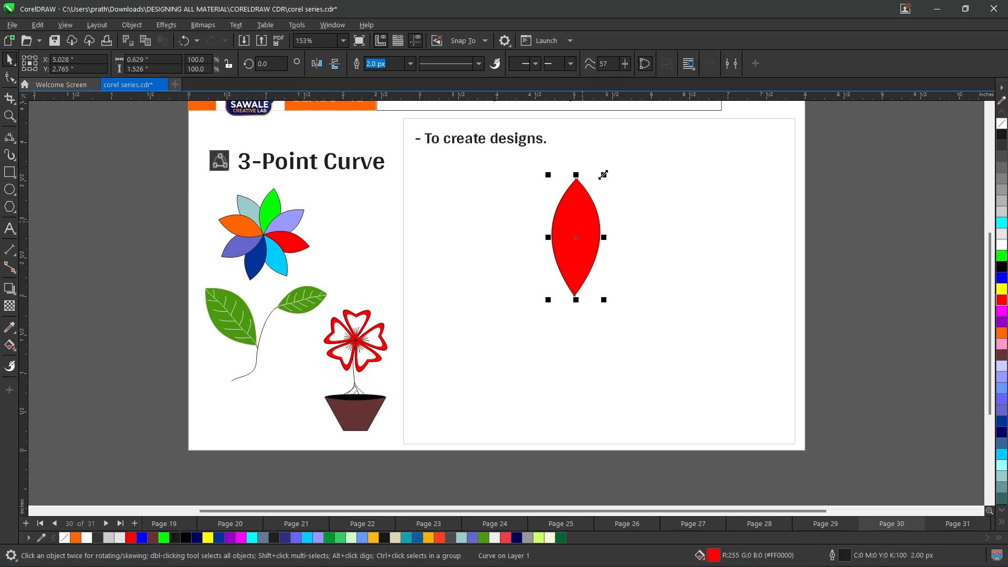
{"action": "left_click", "coordinate": [574, 229]}
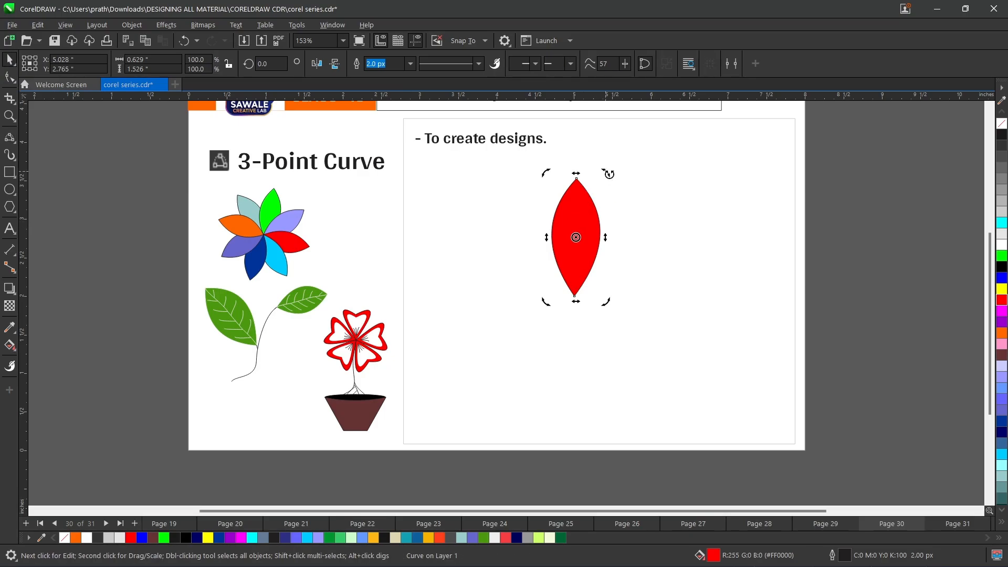
{"action": "left_click_drag", "start_coordinate": [605, 173], "coordinate": [631, 191]}
{"action": "key", "text": "ctrl+z"}
{"action": "left_click_drag", "start_coordinate": [606, 171], "coordinate": [682, 230]}
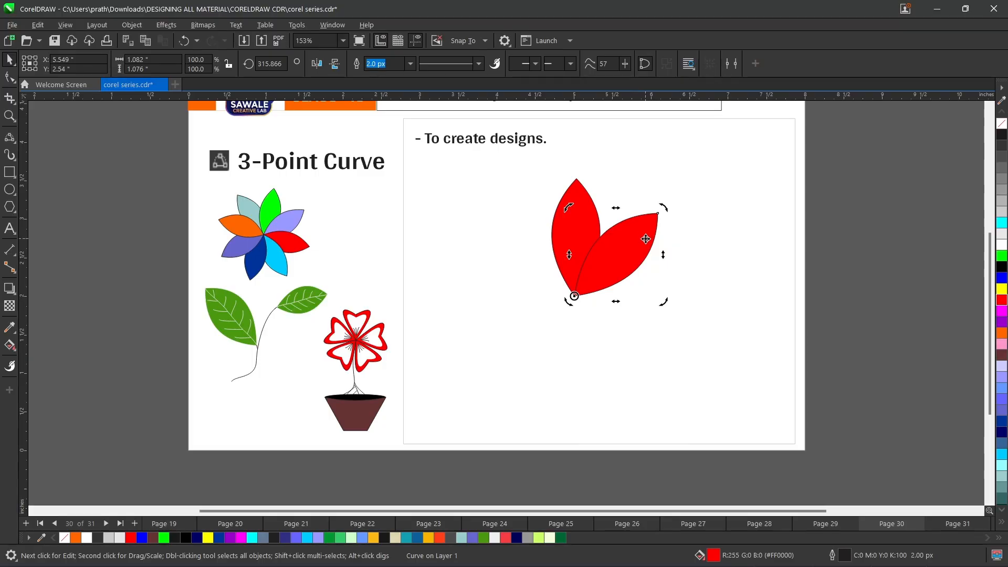
- Repeat the rotated duplication six times to complete an eight-petal flower, and clear the selection
{"action": "key", "text": "ctrl+r"}
{"action": "key", "text": "ctrl+r"}
{"action": "key", "text": "ctrl+r"}
{"action": "key", "text": "ctrl+r"}
{"action": "key", "text": "ctrl+r"}
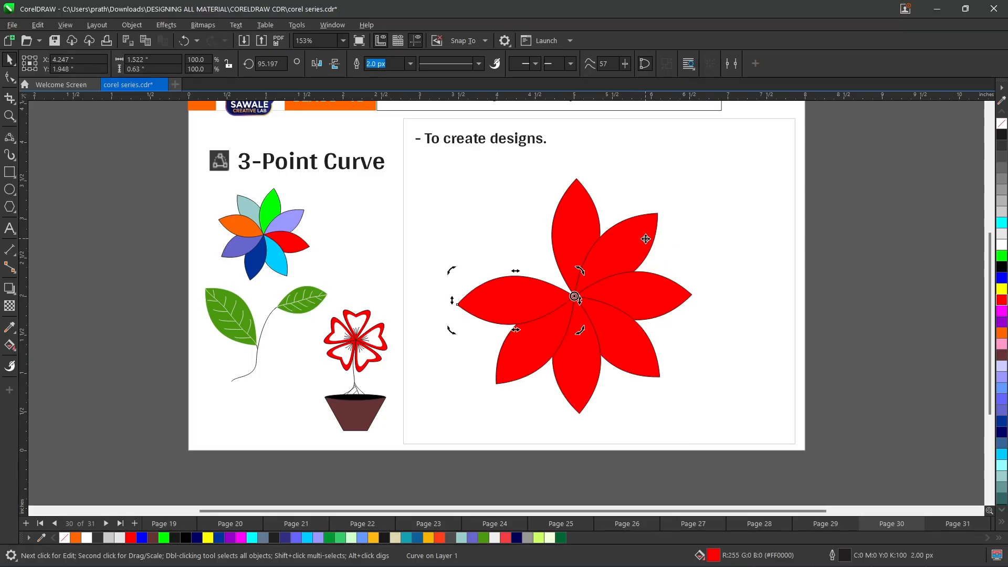
{"action": "key", "text": "ctrl+r"}
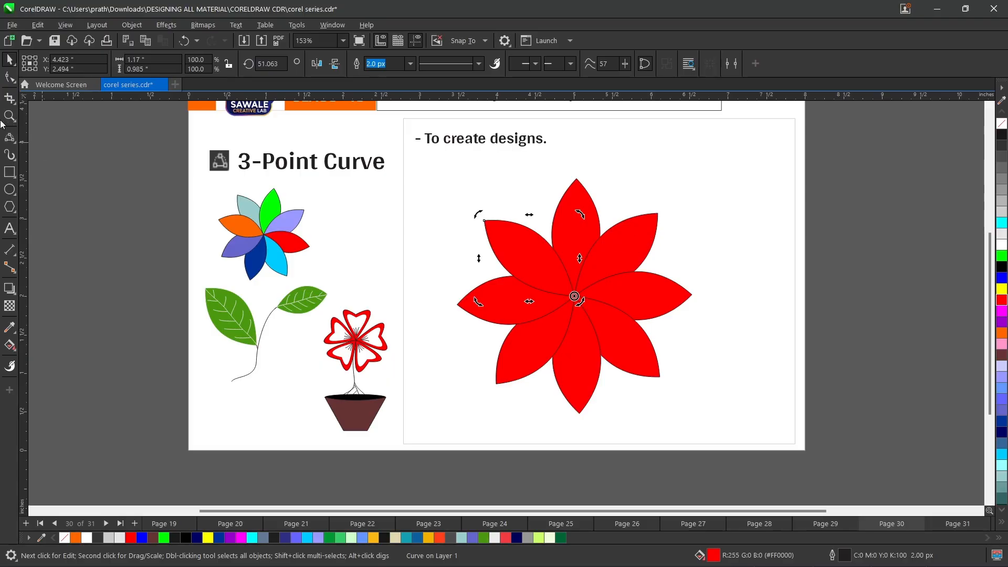
{"action": "left_click", "coordinate": [74, 165]}
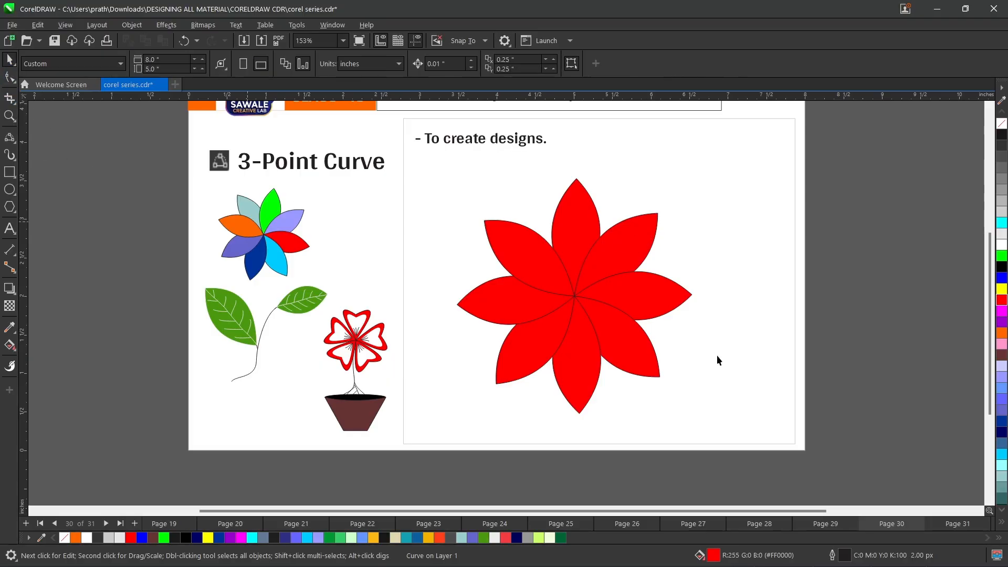
- Fill the flower's upper-left petal purple, the right petal dark navy and the lower-right petal bright green
{"action": "left_click", "coordinate": [563, 277]}
{"action": "left_click", "coordinate": [1002, 321]}
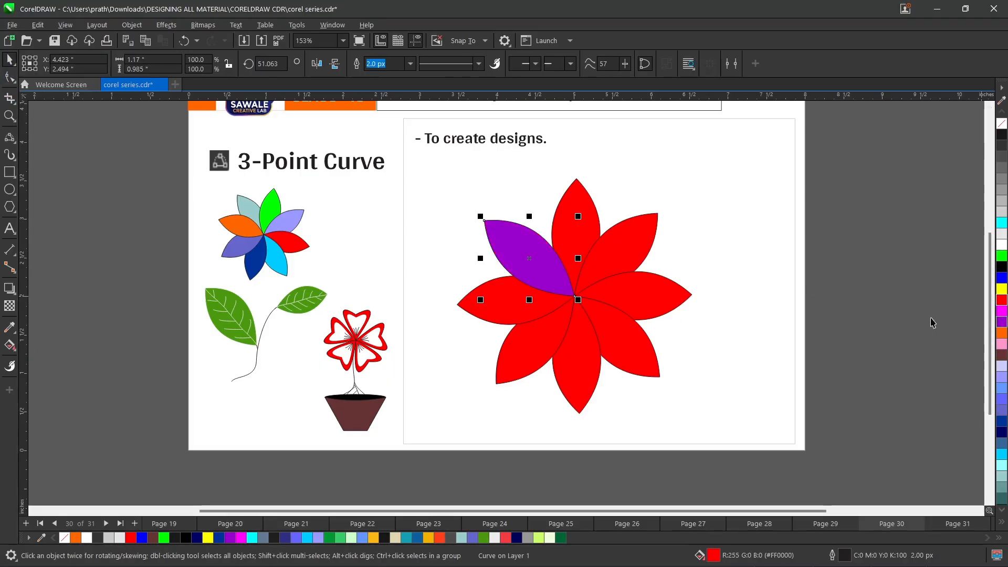
{"action": "left_click", "coordinate": [661, 301]}
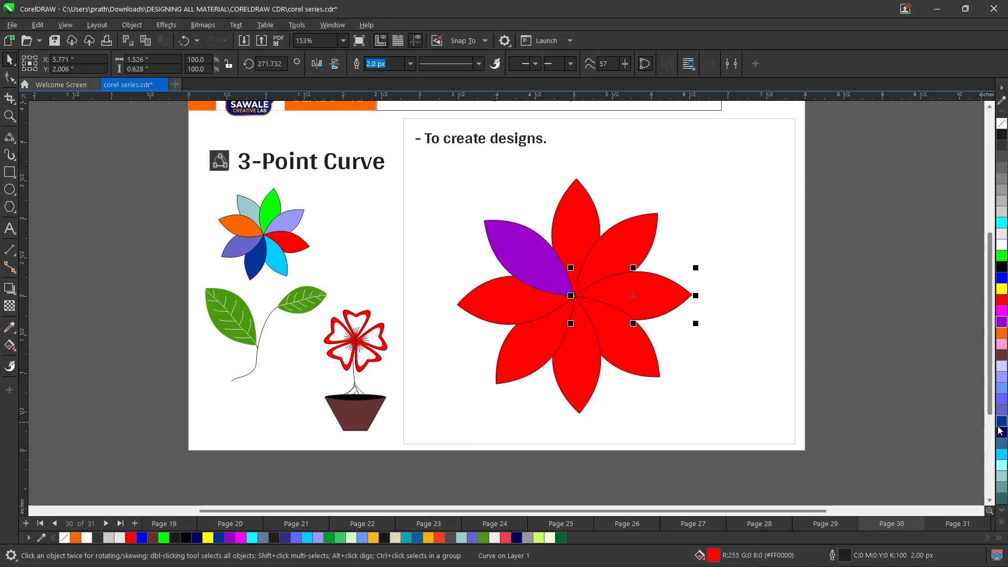
{"action": "left_click", "coordinate": [1000, 430]}
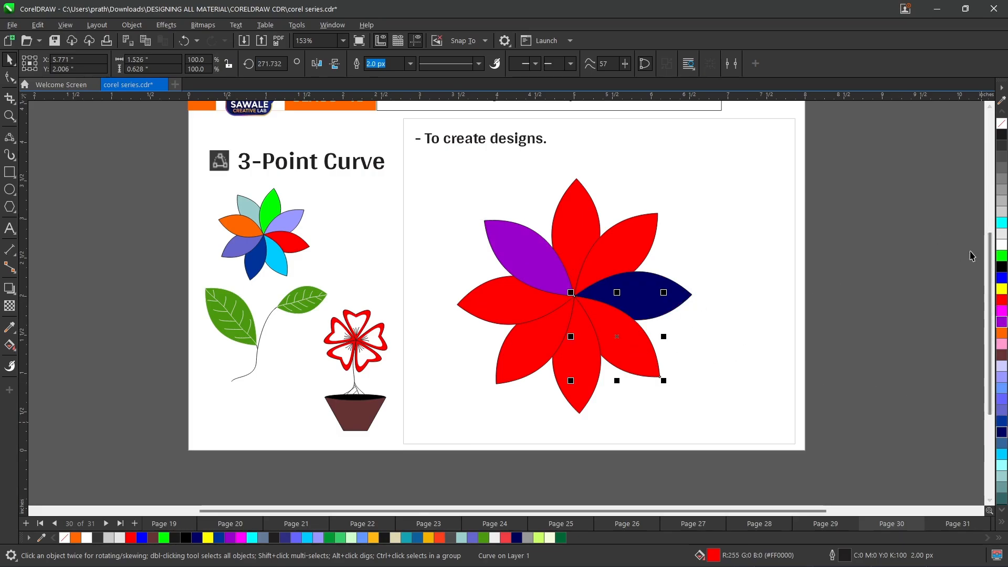
{"action": "left_click", "coordinate": [1001, 256]}
- Fill the flower's lower-left petal pale yellow and the upper-right petal light red from the expanded colour palette
{"action": "key", "text": "Tab"}
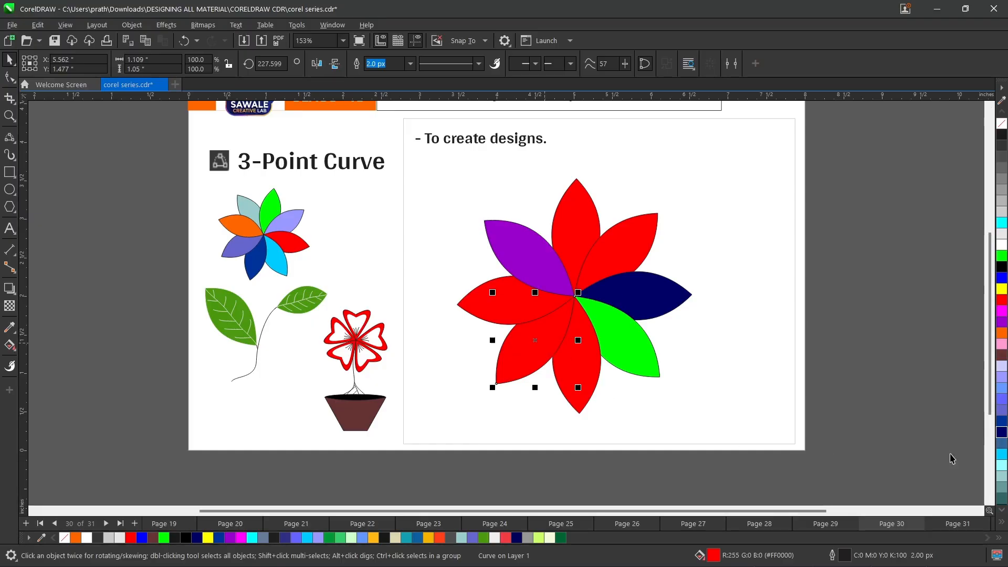
{"action": "left_click", "coordinate": [1001, 521]}
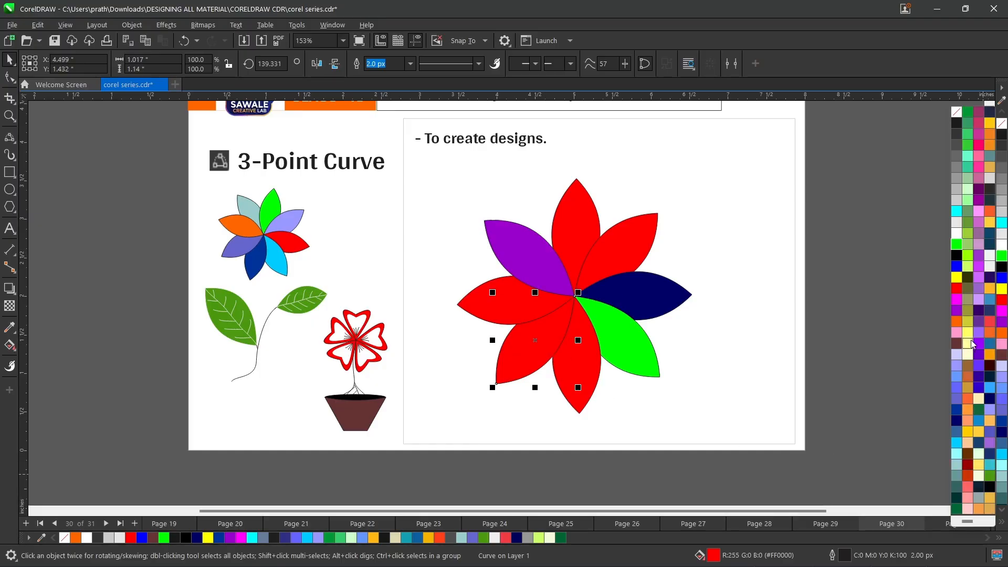
{"action": "left_click", "coordinate": [970, 342]}
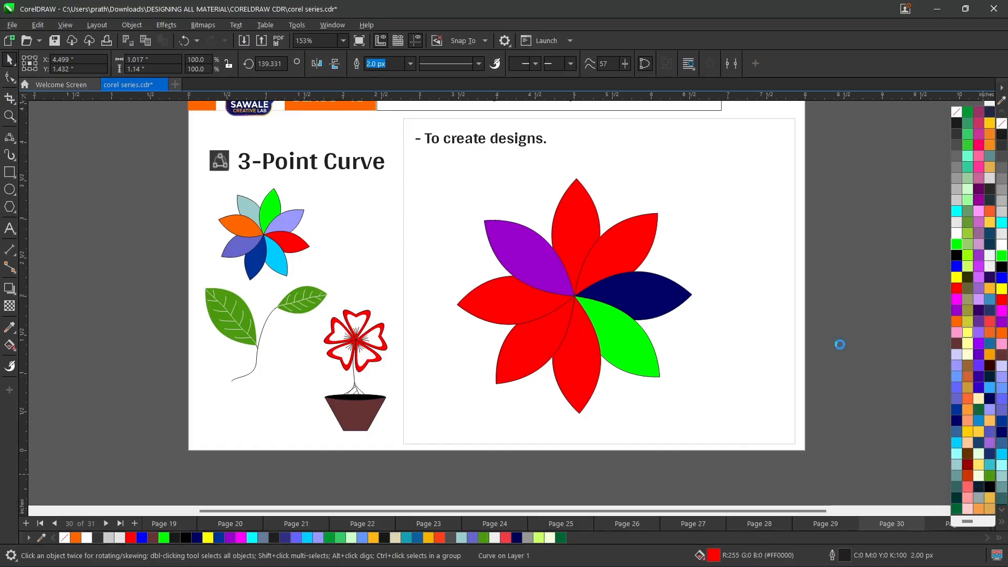
{"action": "left_click", "coordinate": [637, 256]}
{"action": "left_click", "coordinate": [1003, 523]}
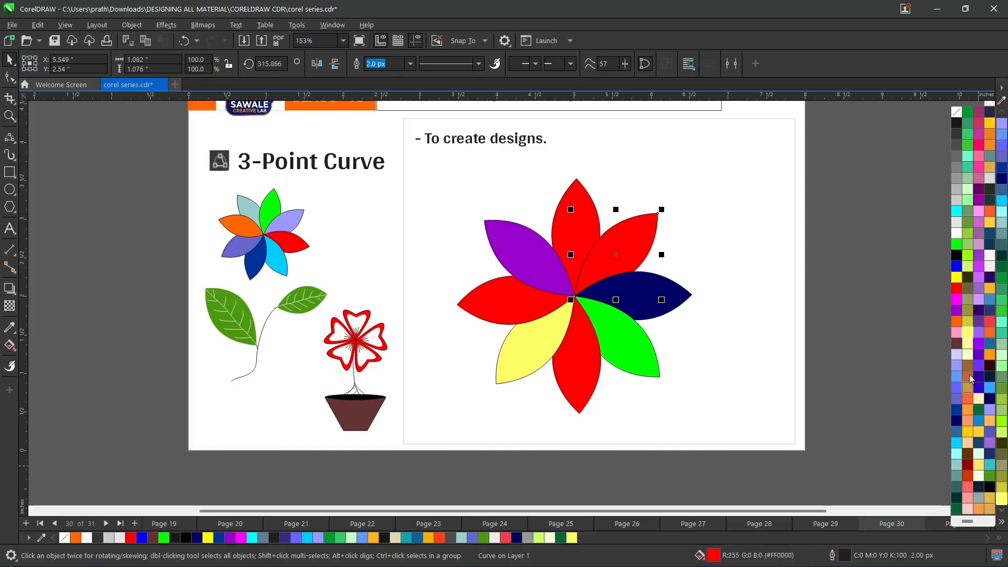
{"action": "left_click", "coordinate": [991, 322]}
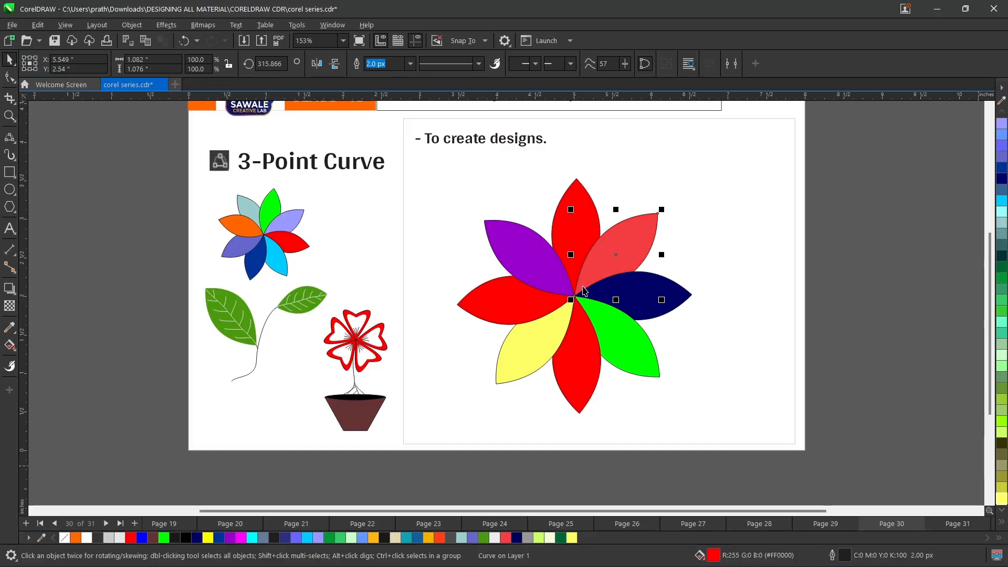
- Fill the flower's bottom petal blue-violet and the left petal golden yellow, and clear the selection
{"action": "left_click", "coordinate": [577, 352]}
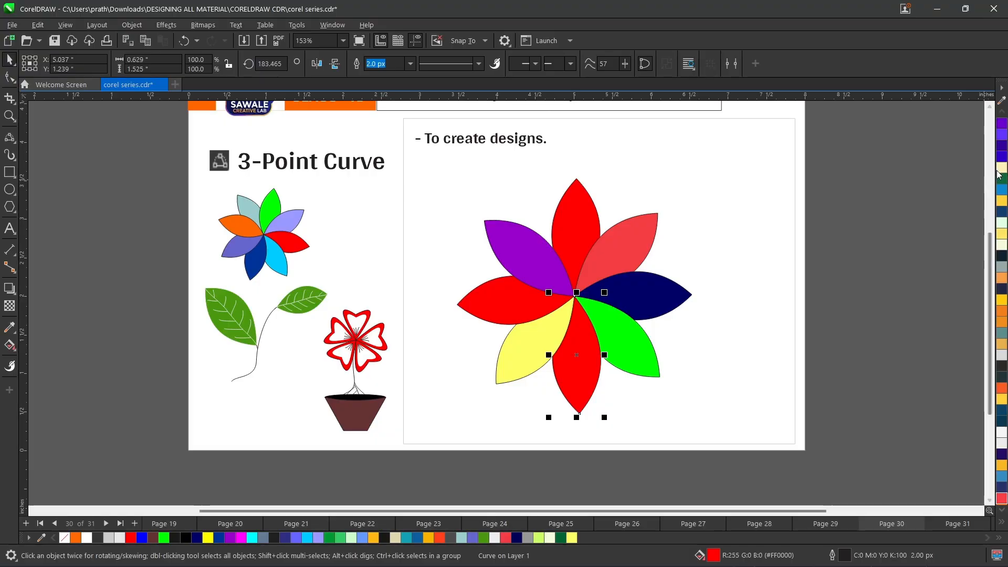
{"action": "scroll", "coordinate": [1002, 210], "scroll_direction": "down", "scroll_amount": 3}
{"action": "left_click", "coordinate": [999, 155]}
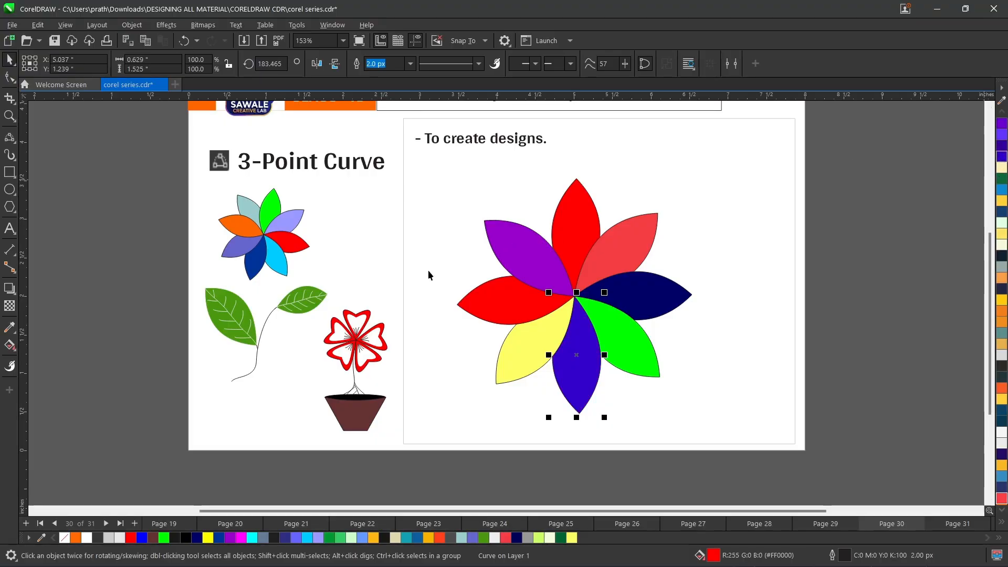
{"action": "left_click", "coordinate": [506, 302]}
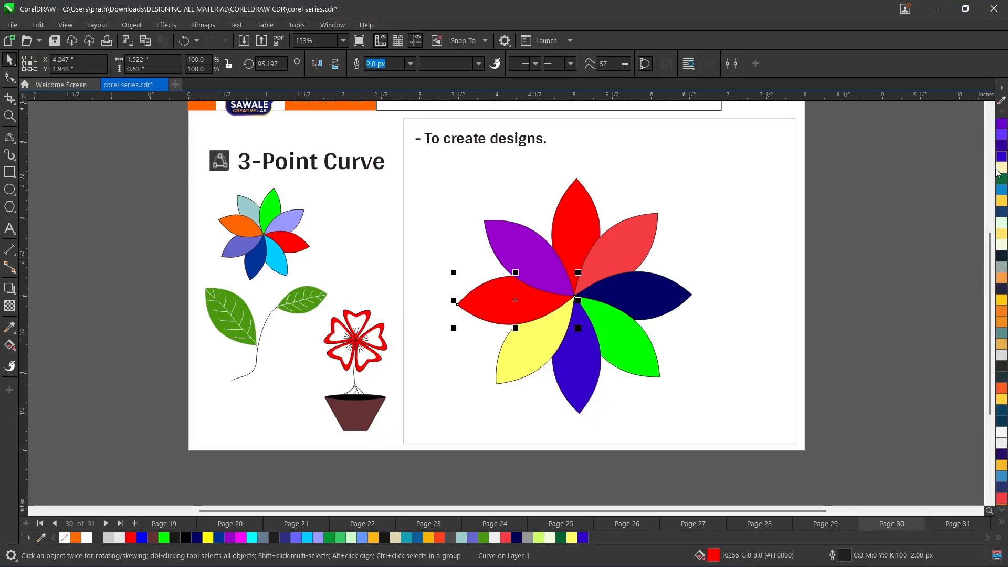
{"action": "left_click", "coordinate": [999, 200]}
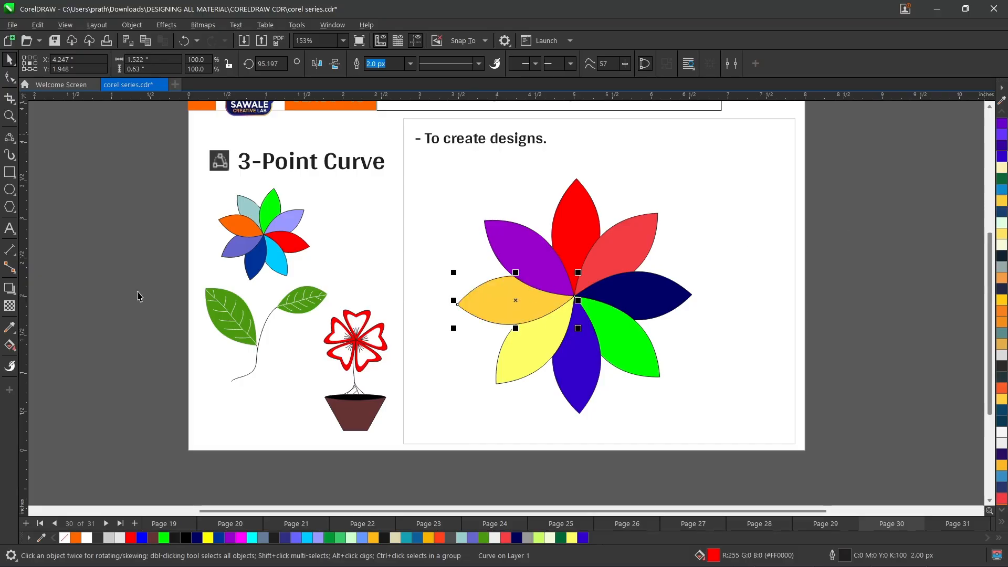
{"action": "left_click", "coordinate": [105, 277]}
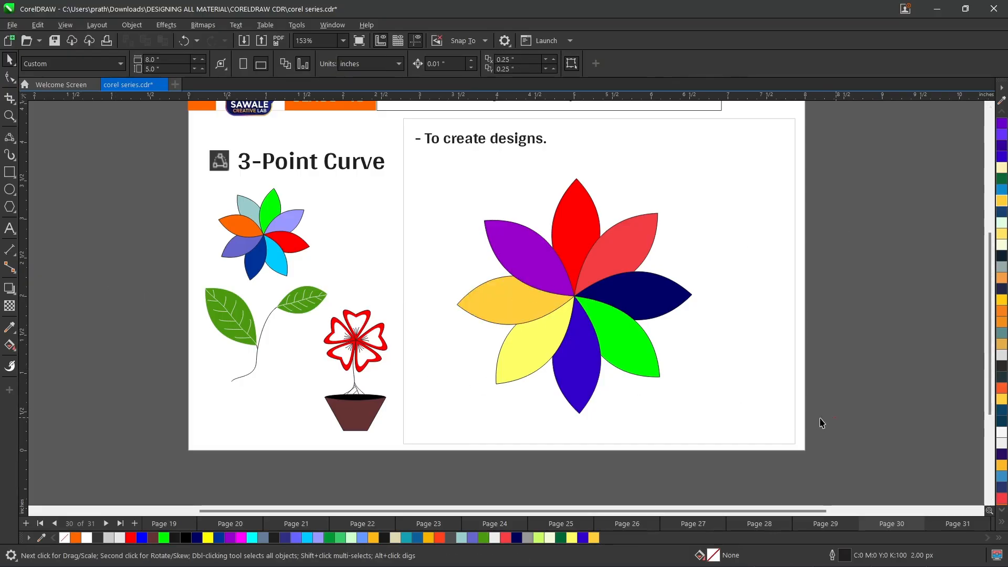
- Group the flower's eight petals, scale the group down and move it to the upper-right corner of the page's drawing frame
{"action": "left_click_drag", "start_coordinate": [836, 417], "coordinate": [429, 169]}
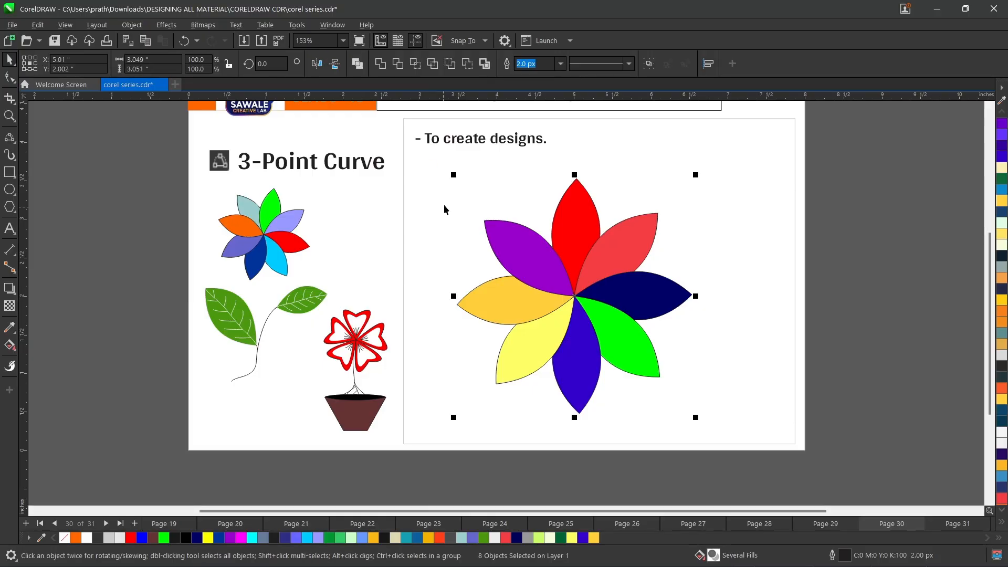
{"action": "key", "text": "ctrl+g"}
{"action": "left_click_drag", "start_coordinate": [453, 175], "coordinate": [620, 340]}
{"action": "left_click_drag", "start_coordinate": [666, 375], "coordinate": [747, 164]}
{"action": "left_click", "coordinate": [549, 224]}
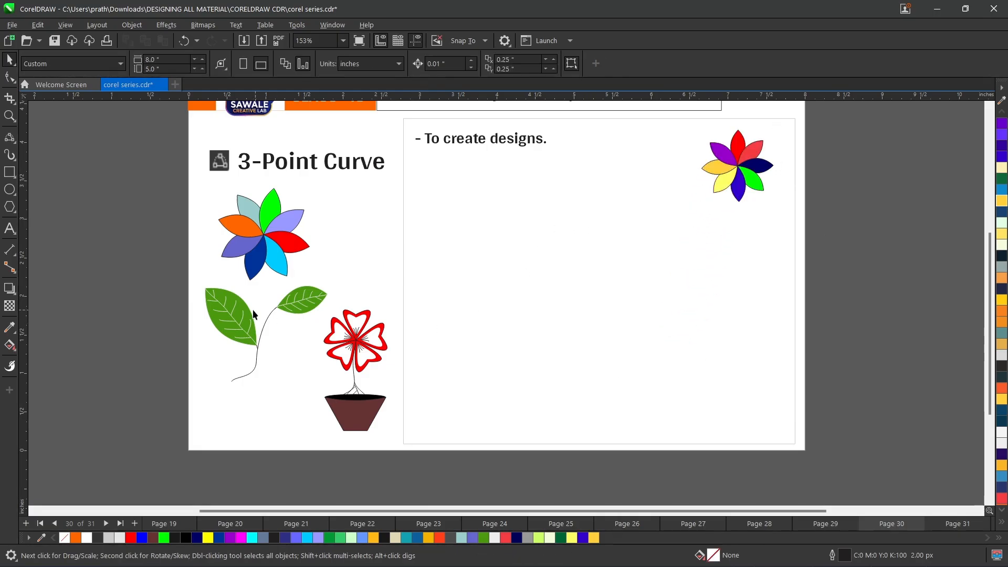
{"action": "scroll", "coordinate": [253, 310], "scroll_direction": "up", "scroll_amount": 1}
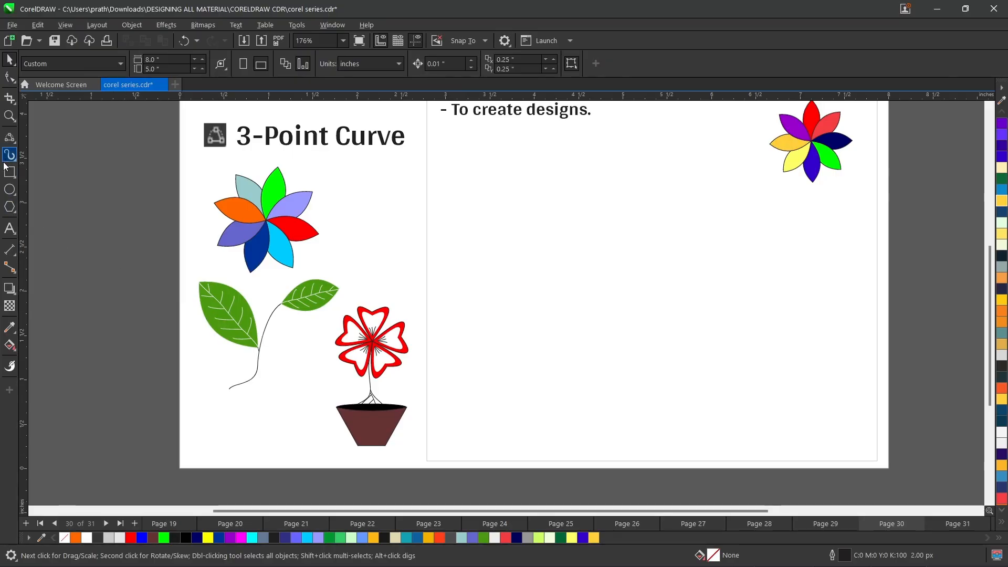
{"action": "left_click", "coordinate": [9, 138]}
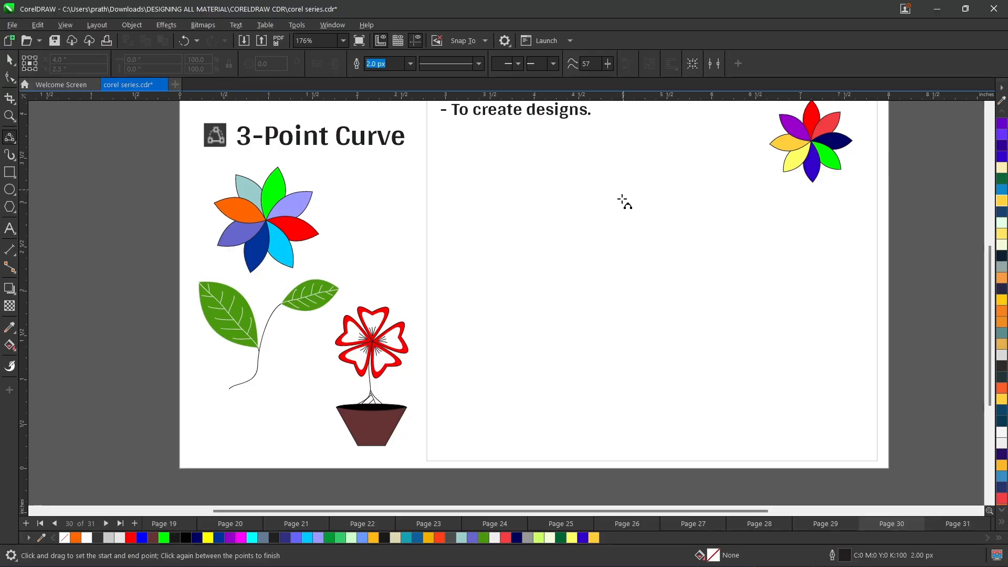
{"action": "left_click_drag", "start_coordinate": [623, 186], "coordinate": [627, 325]}
{"action": "left_click", "coordinate": [630, 255]}
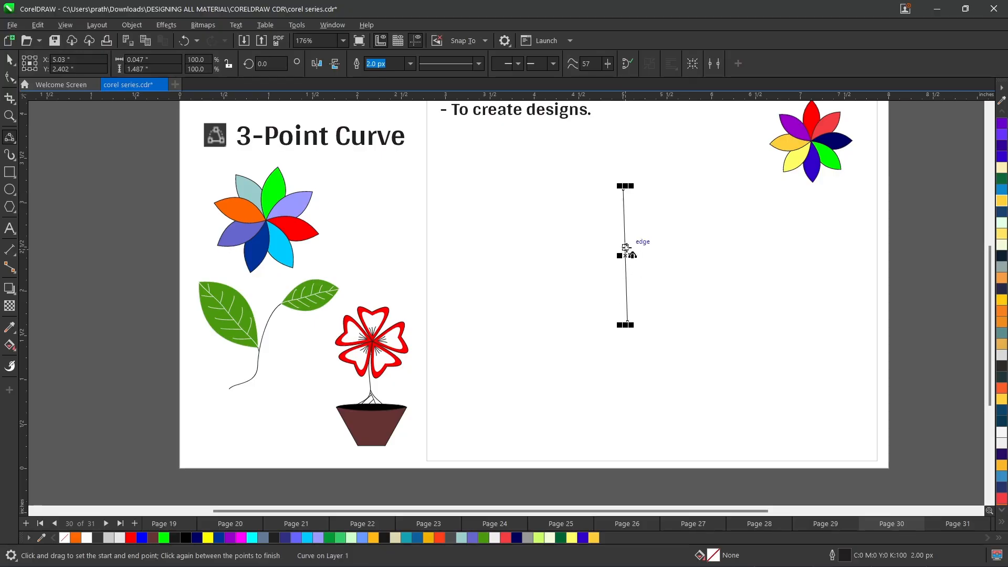
{"action": "key", "text": "ctrl+z"}
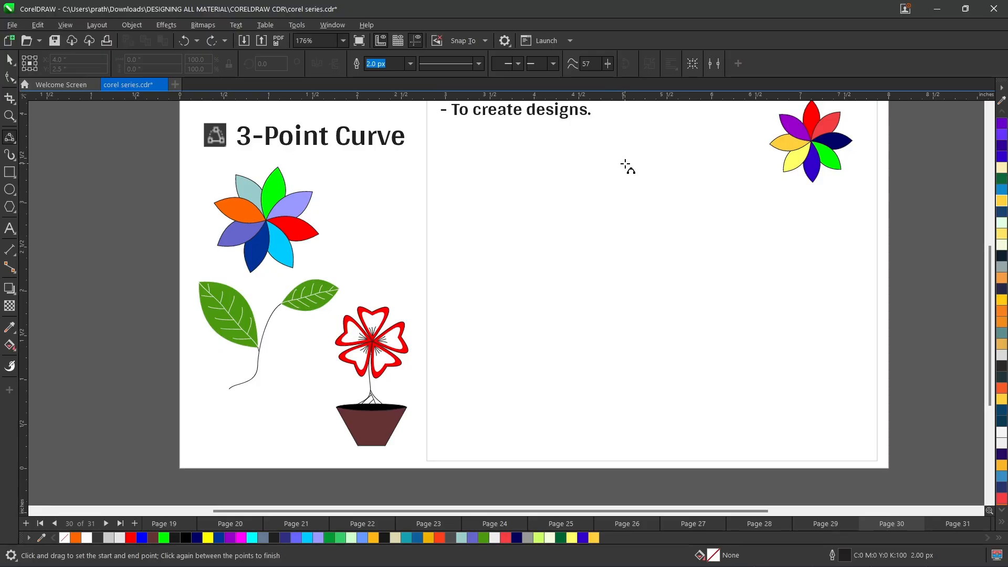
- Draw a closed upright leaf outline about 0.68 in wide and 1.47 in tall from two mirrored 3-Point Curve arcs
{"action": "left_click_drag", "start_coordinate": [625, 165], "coordinate": [626, 293]}
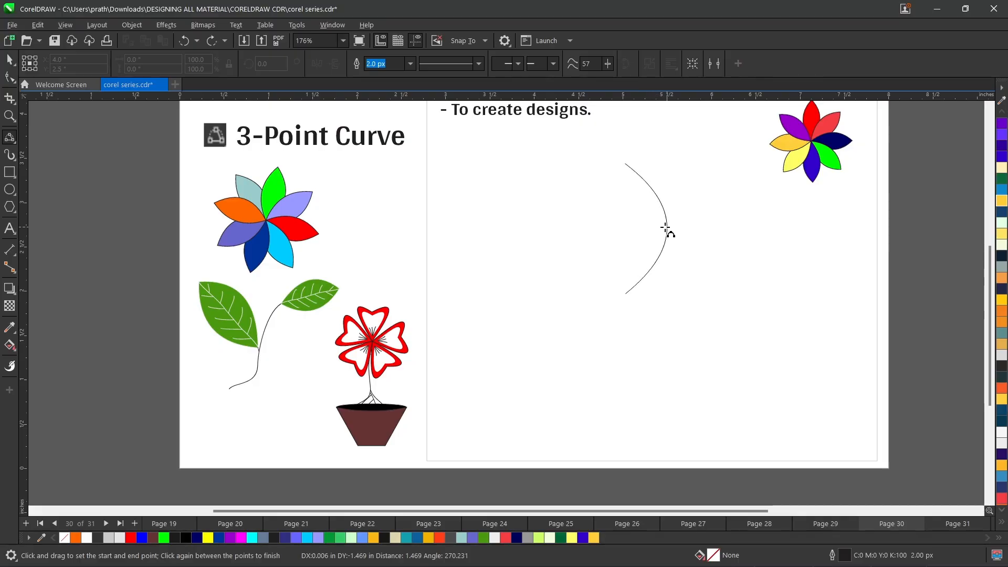
{"action": "left_click", "coordinate": [657, 226]}
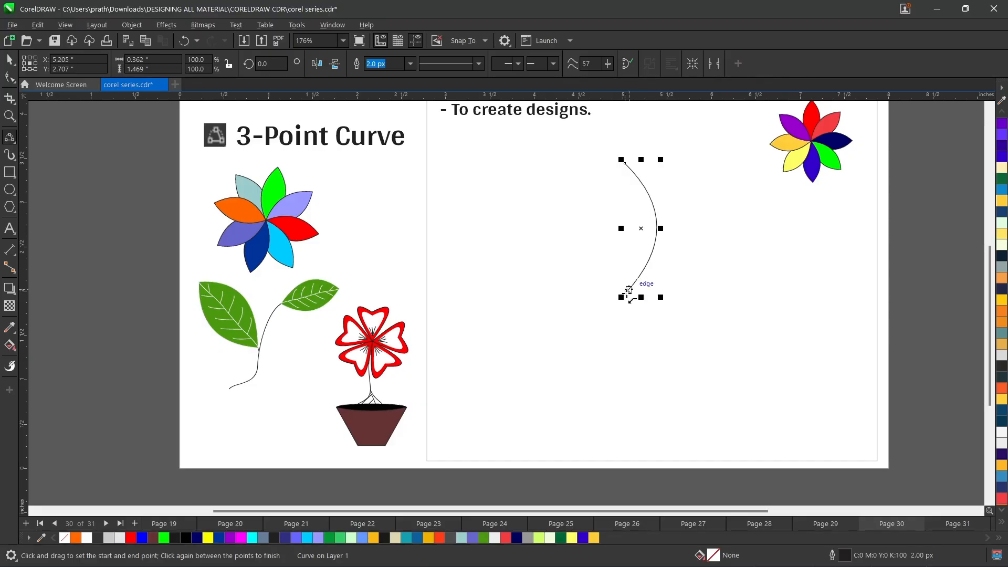
{"action": "left_click_drag", "start_coordinate": [625, 294], "coordinate": [625, 165]}
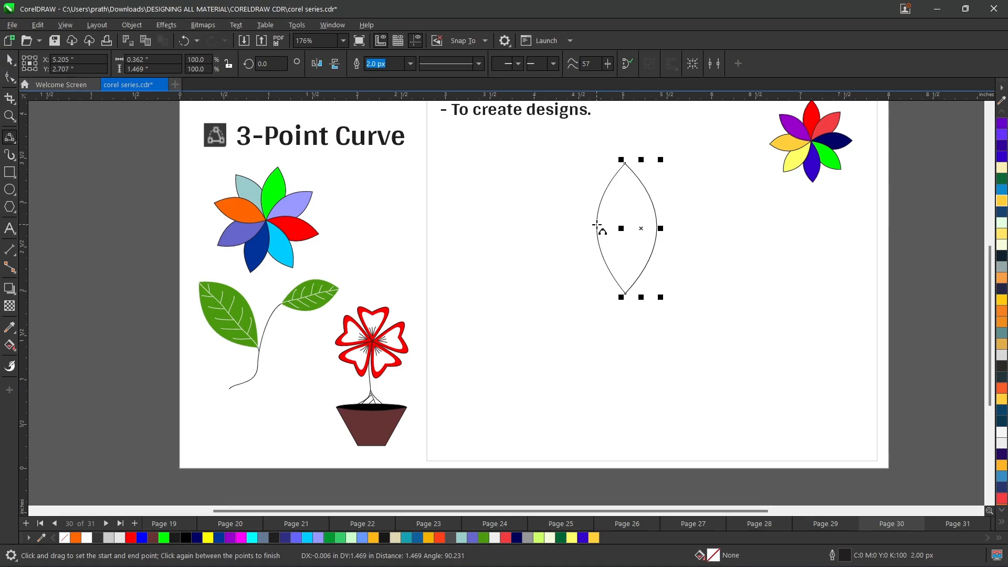
{"action": "left_click", "coordinate": [597, 225]}
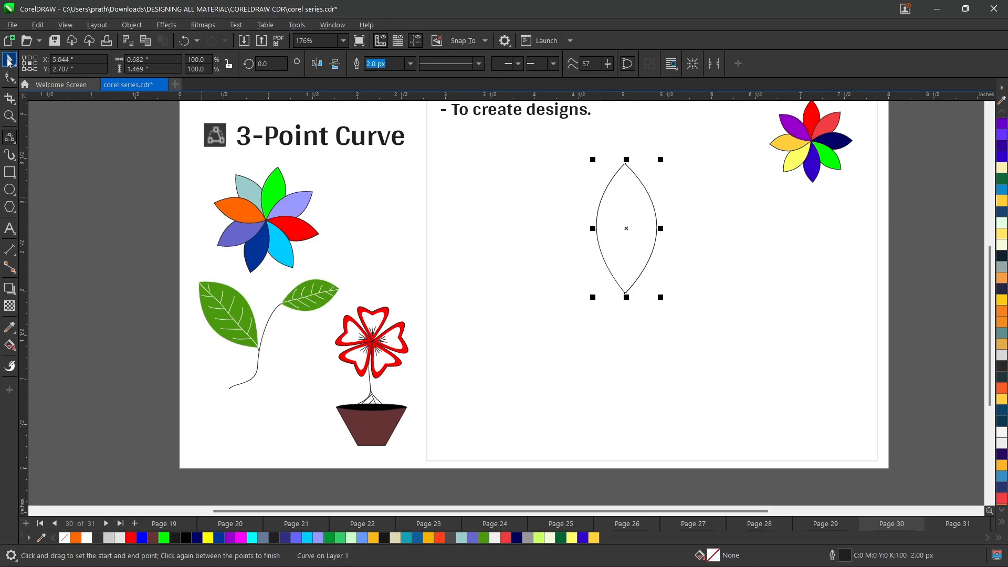
{"action": "key", "text": "space"}
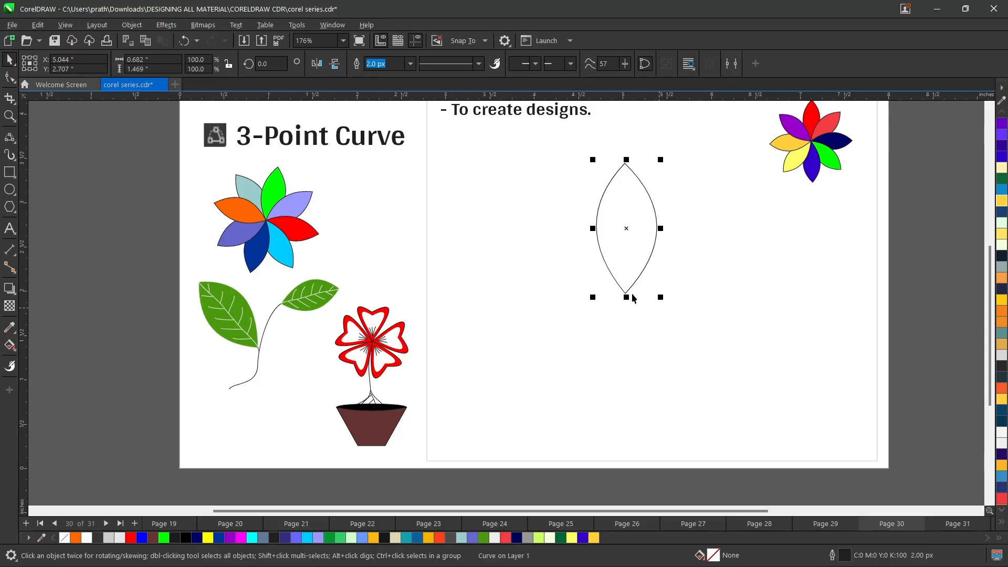
- Draw a straight Freehand midrib line from the leaf's bottom tip to its top tip, and clear the selection
{"action": "left_click", "coordinate": [17, 145]}
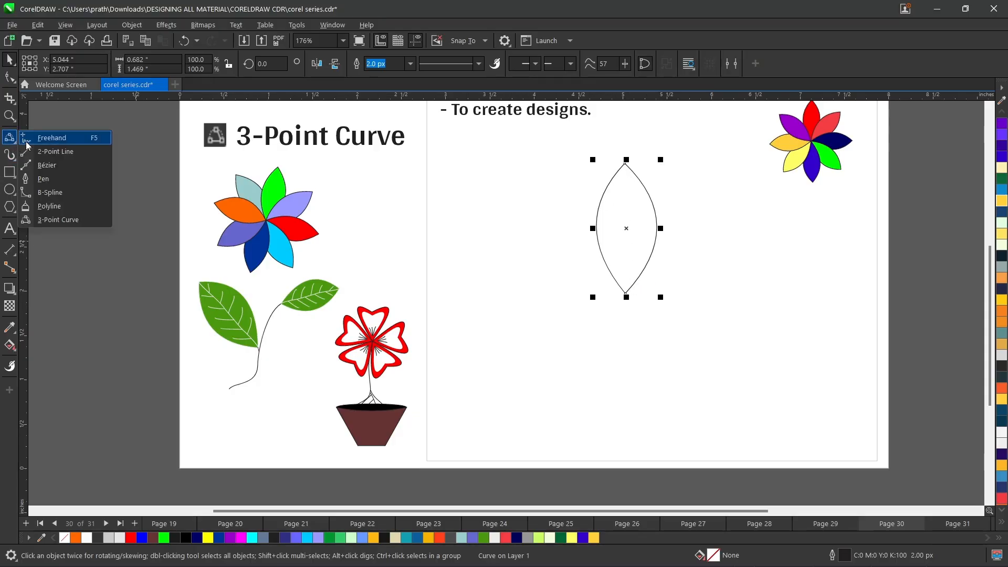
{"action": "left_click", "coordinate": [45, 138]}
{"action": "left_click", "coordinate": [627, 293]}
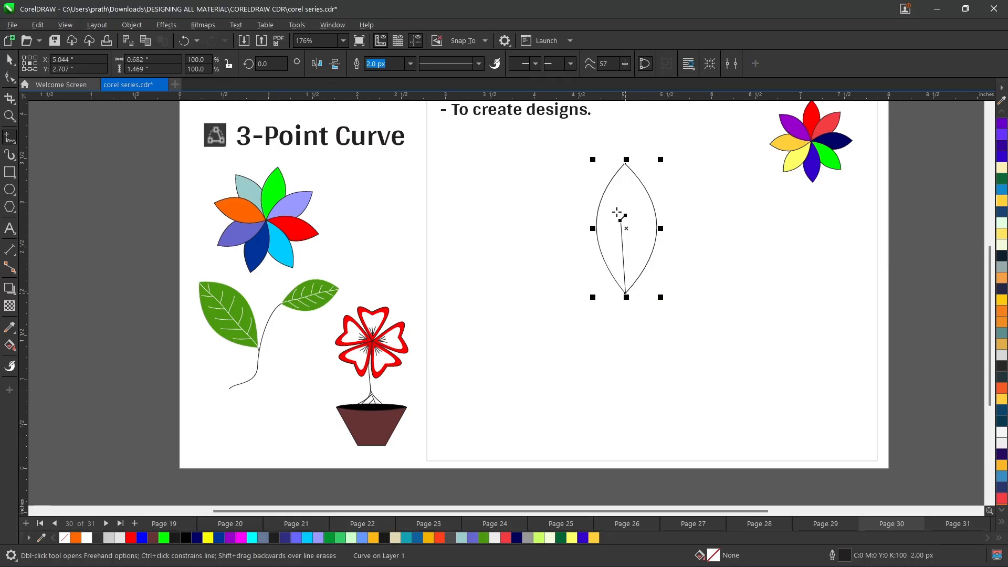
{"action": "left_click", "coordinate": [625, 160]}
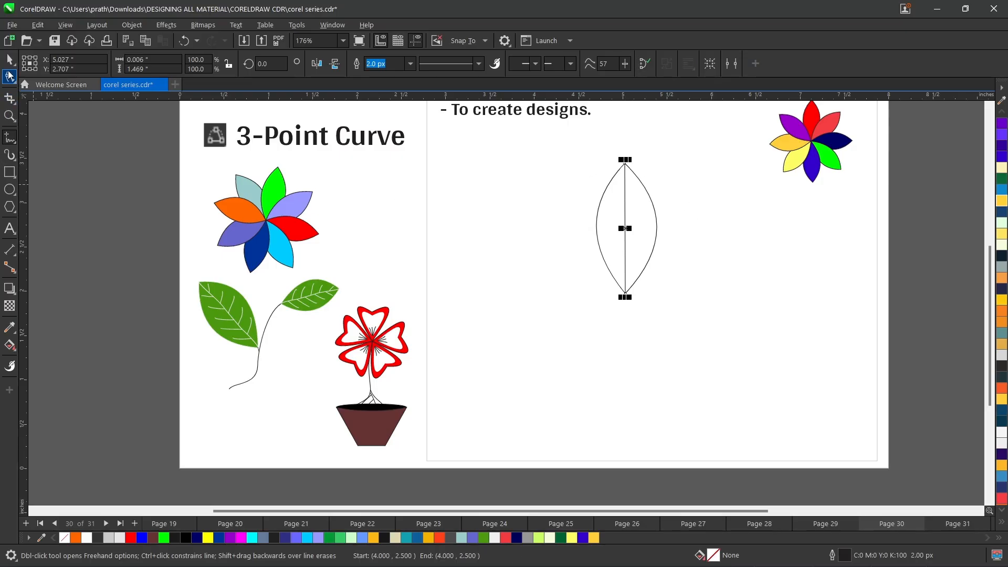
{"action": "key", "text": "space"}
{"action": "key", "text": "z"}
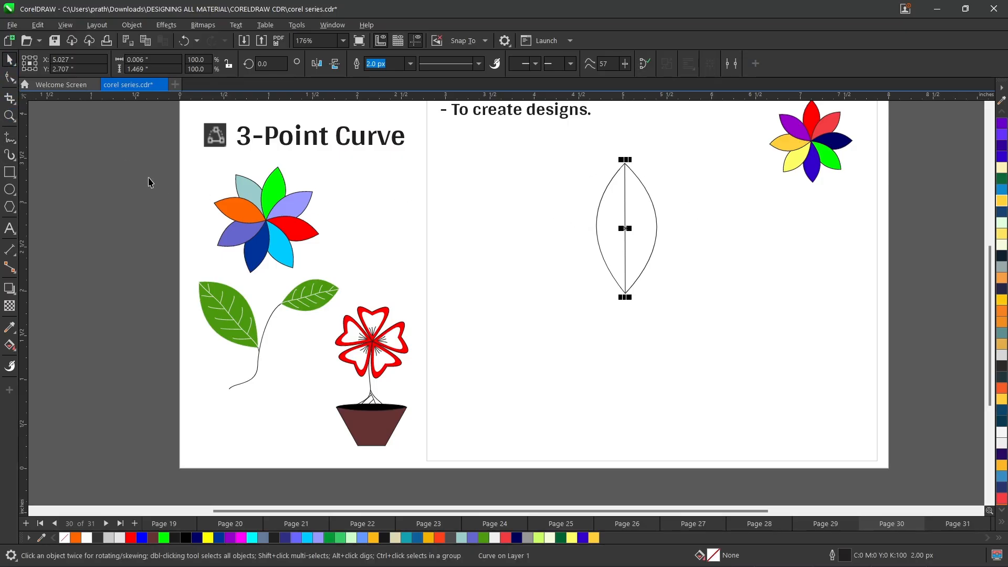
{"action": "left_click", "coordinate": [149, 182]}
- Fill the leaf with Grass Green and set the midrib's outline colour to white
{"action": "left_click", "coordinate": [602, 209]}
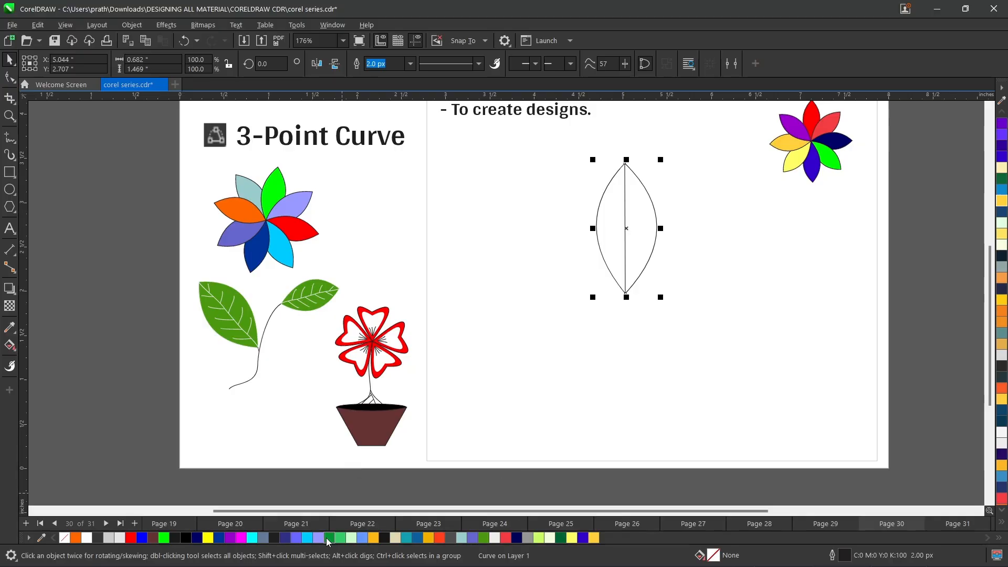
{"action": "left_click", "coordinate": [328, 538]}
{"action": "left_click", "coordinate": [342, 274]}
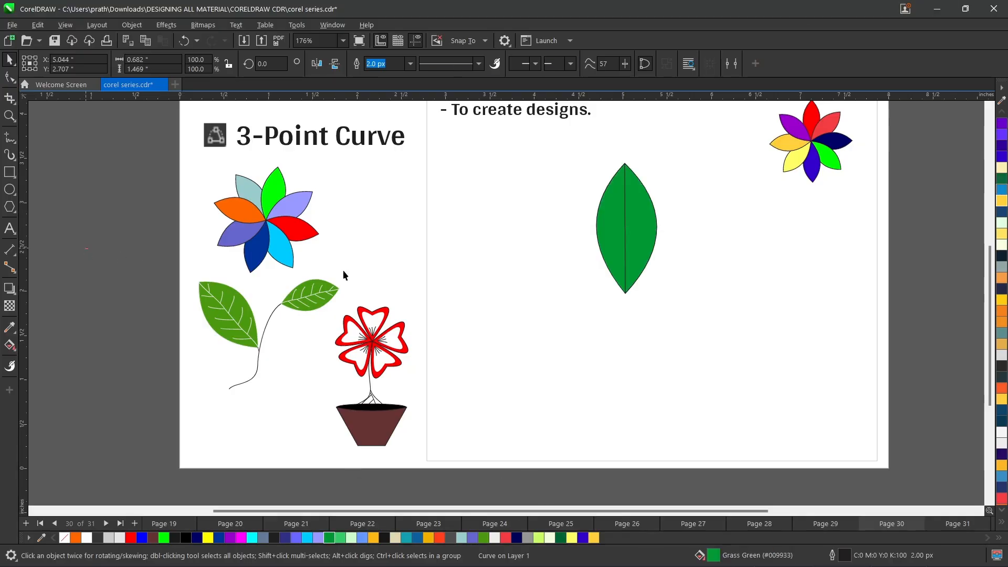
{"action": "left_click", "coordinate": [625, 241]}
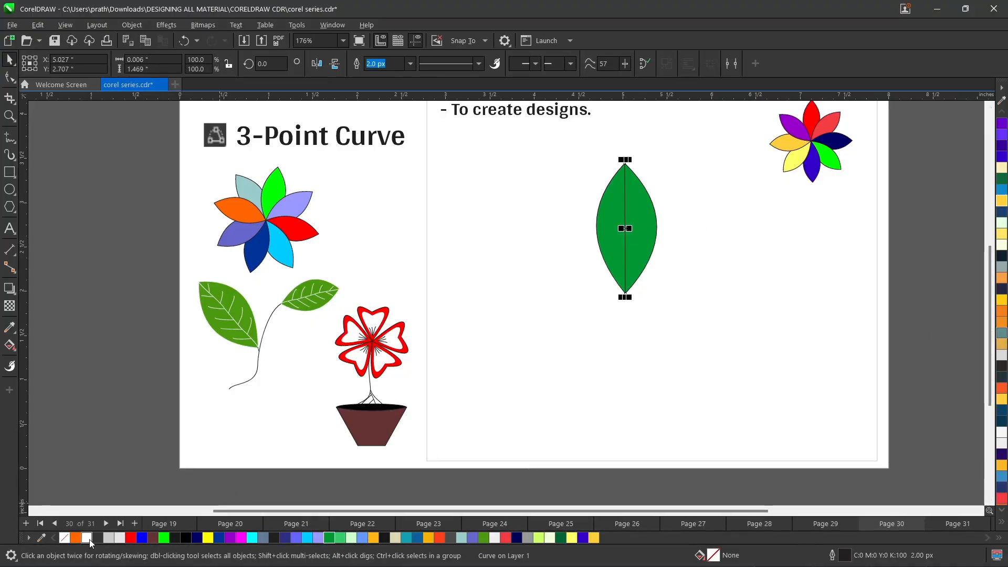
{"action": "left_click", "coordinate": [996, 527]}
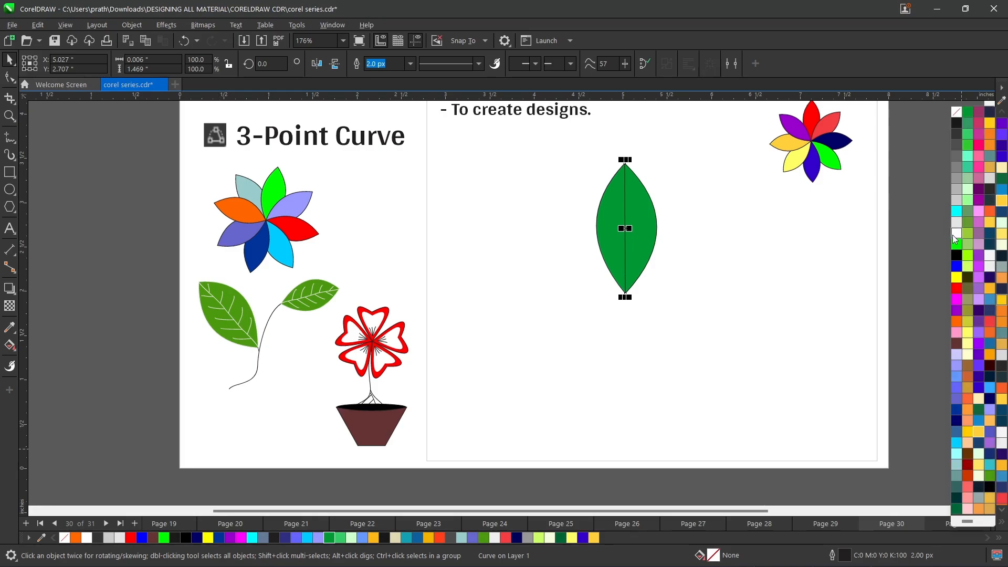
{"action": "right_click", "coordinate": [954, 236]}
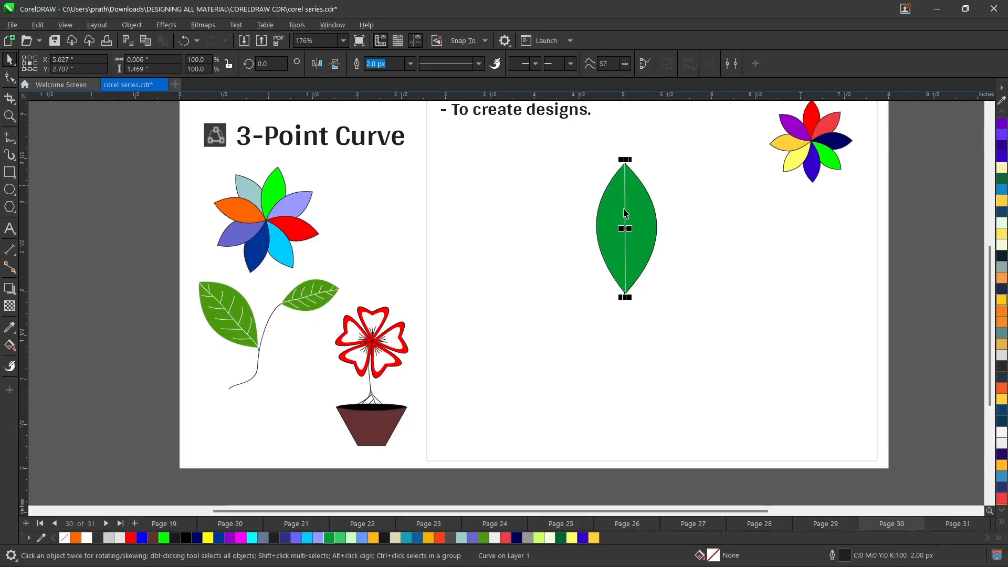
{"action": "left_click", "coordinate": [146, 212]}
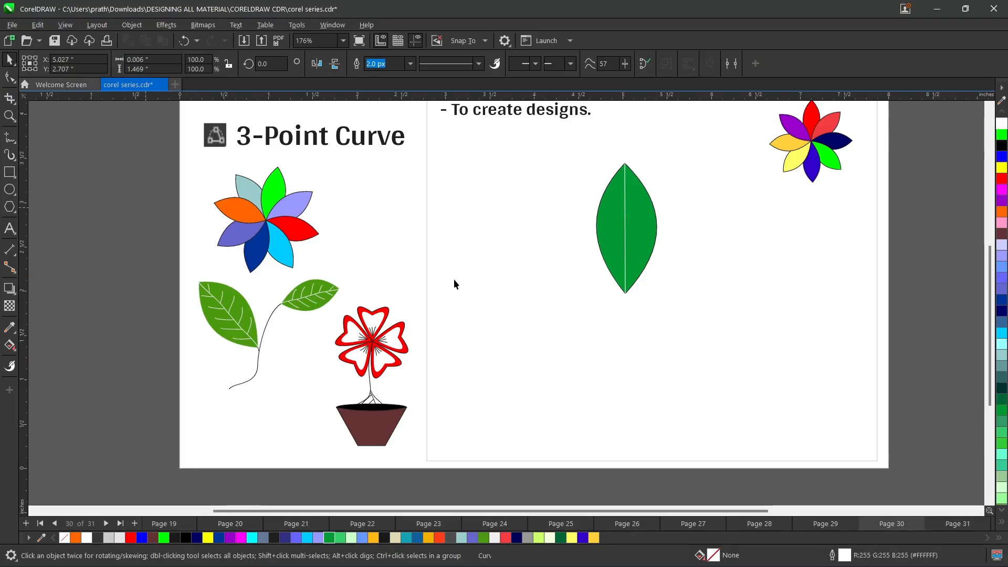
- Draw three slanted veins with the Freehand tool on the leaf's left half, each ending at the midrib
{"action": "scroll", "coordinate": [623, 228], "scroll_direction": "up", "scroll_amount": 1}
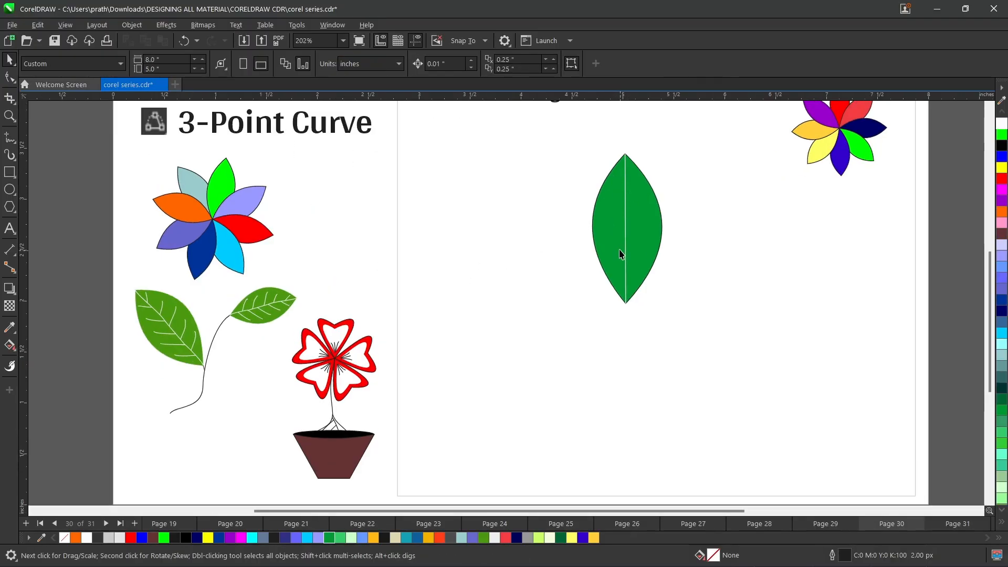
{"action": "left_click", "coordinate": [16, 148]}
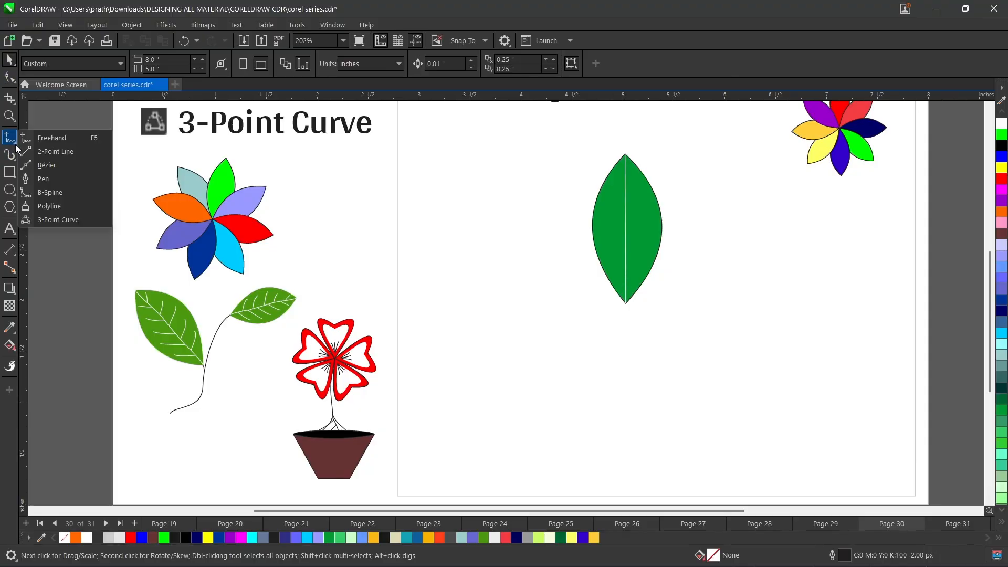
{"action": "left_click", "coordinate": [42, 138]}
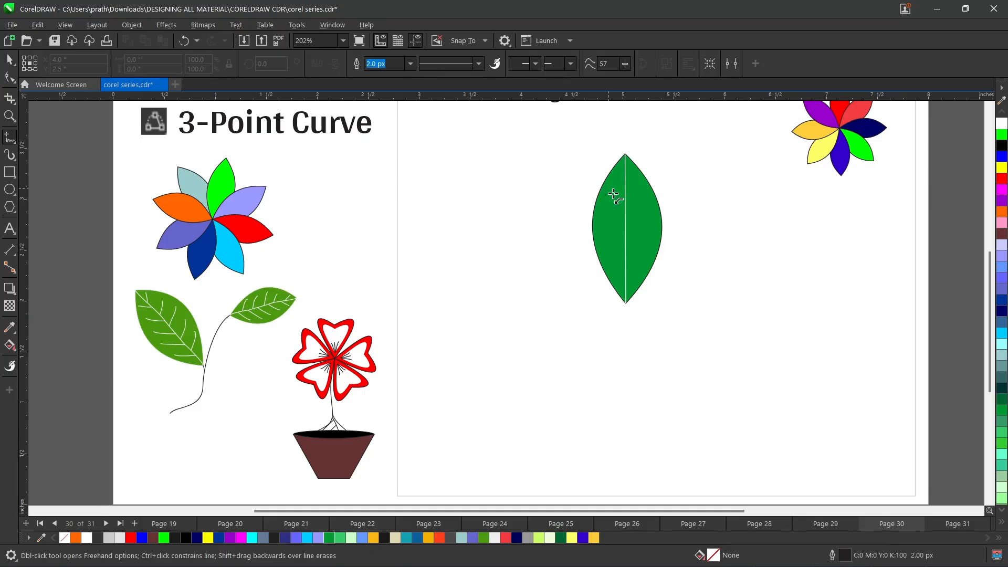
{"action": "left_click_drag", "start_coordinate": [606, 186], "coordinate": [628, 210]}
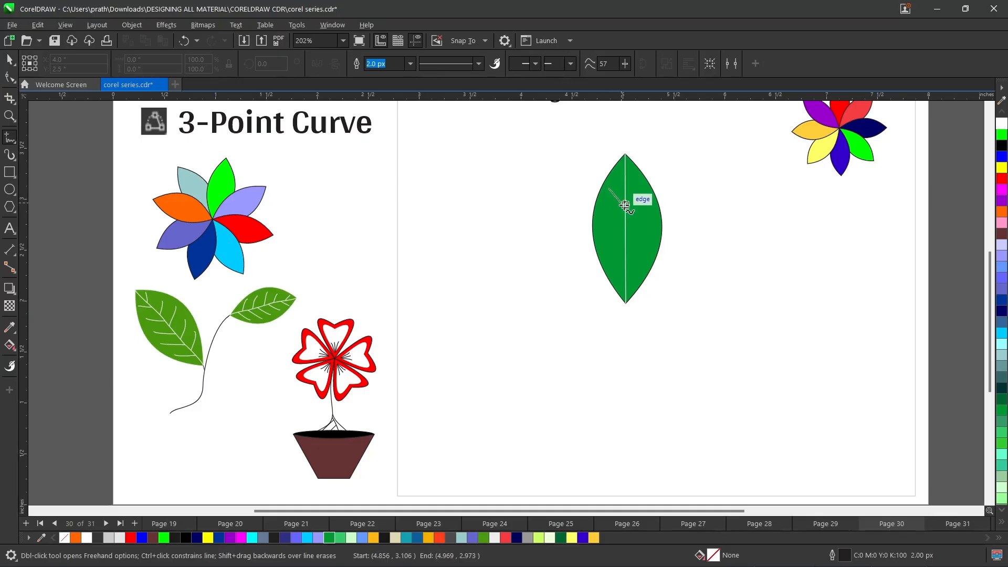
{"action": "left_click", "coordinate": [600, 215]}
{"action": "left_click", "coordinate": [628, 243]}
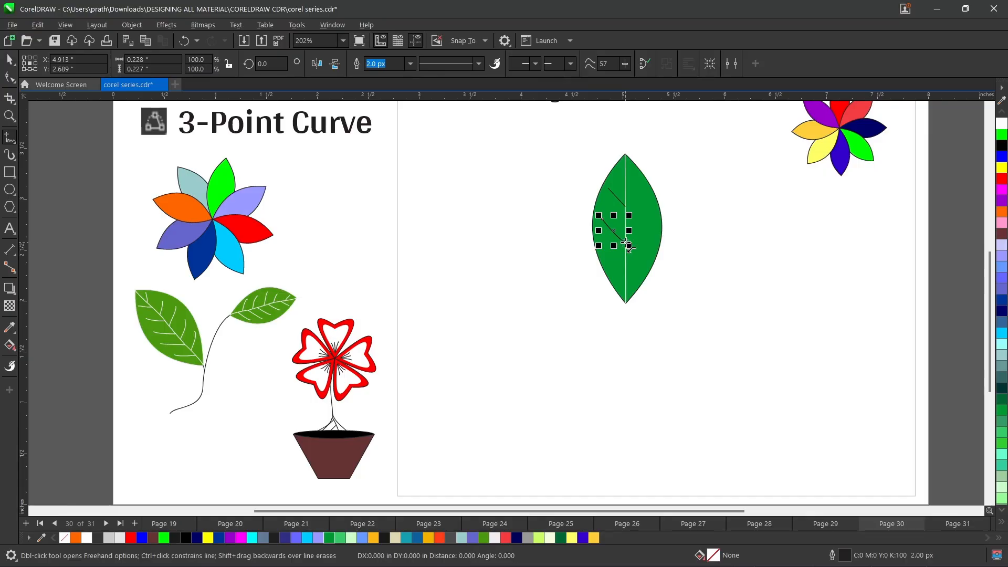
{"action": "left_click", "coordinate": [627, 244]}
{"action": "left_click", "coordinate": [602, 253]}
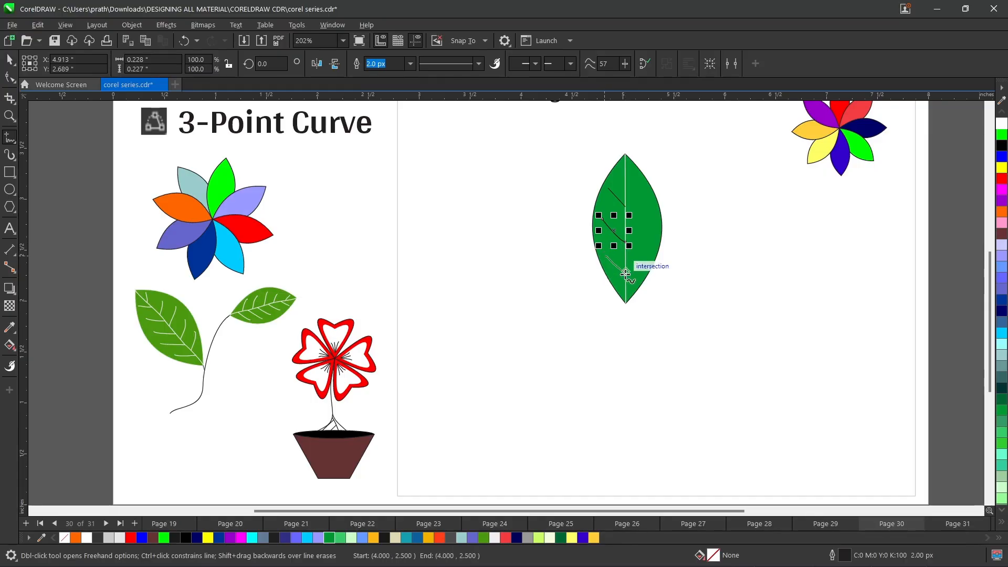
{"action": "left_click", "coordinate": [628, 278]}
- Draw three short curved Freehand veins on the leaf's right half, each ending at the midrib, and clear the selection
{"action": "left_click_drag", "start_coordinate": [649, 212], "coordinate": [626, 231]}
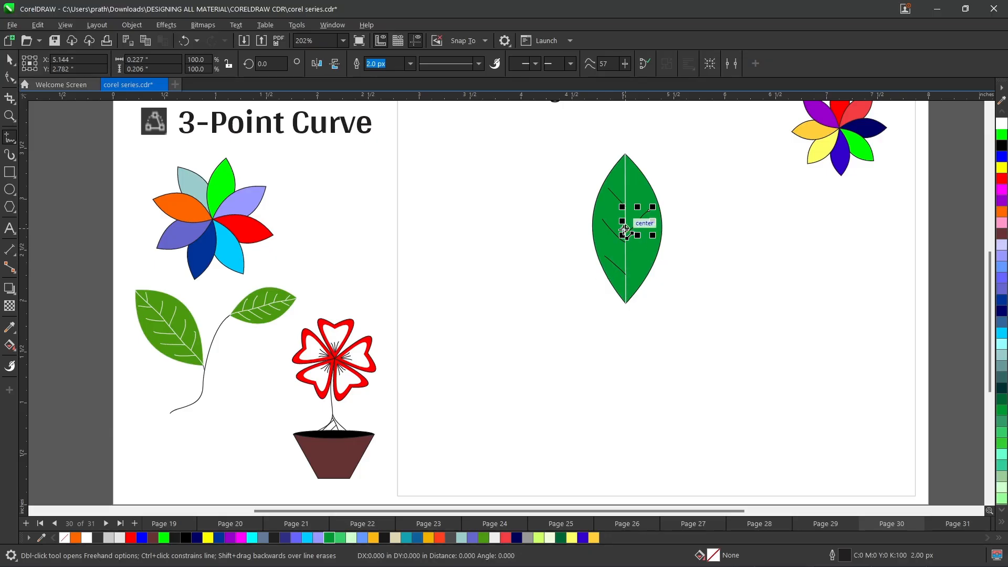
{"action": "left_click_drag", "start_coordinate": [646, 251], "coordinate": [625, 257]}
{"action": "left_click", "coordinate": [635, 259]}
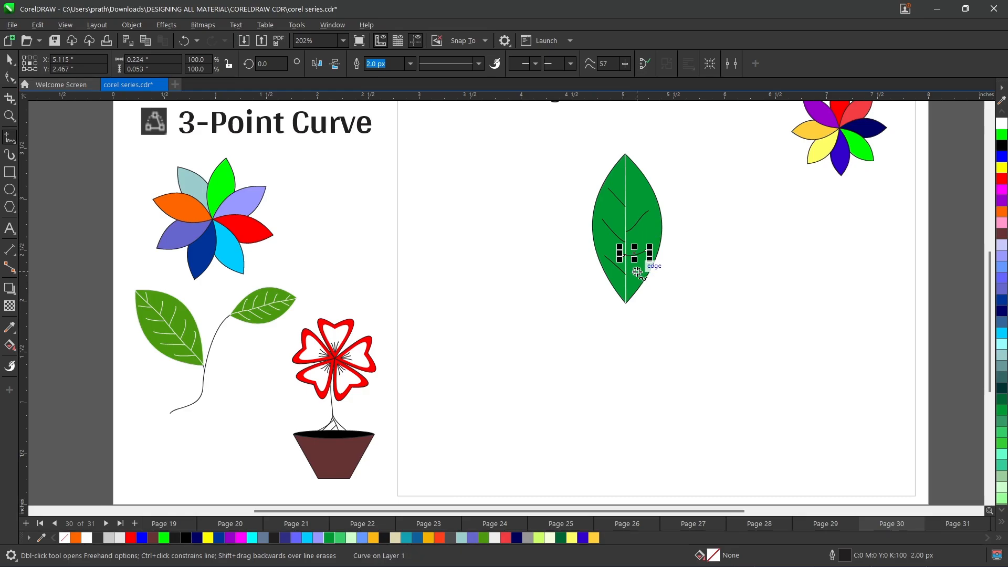
{"action": "left_click_drag", "start_coordinate": [641, 275], "coordinate": [627, 276]}
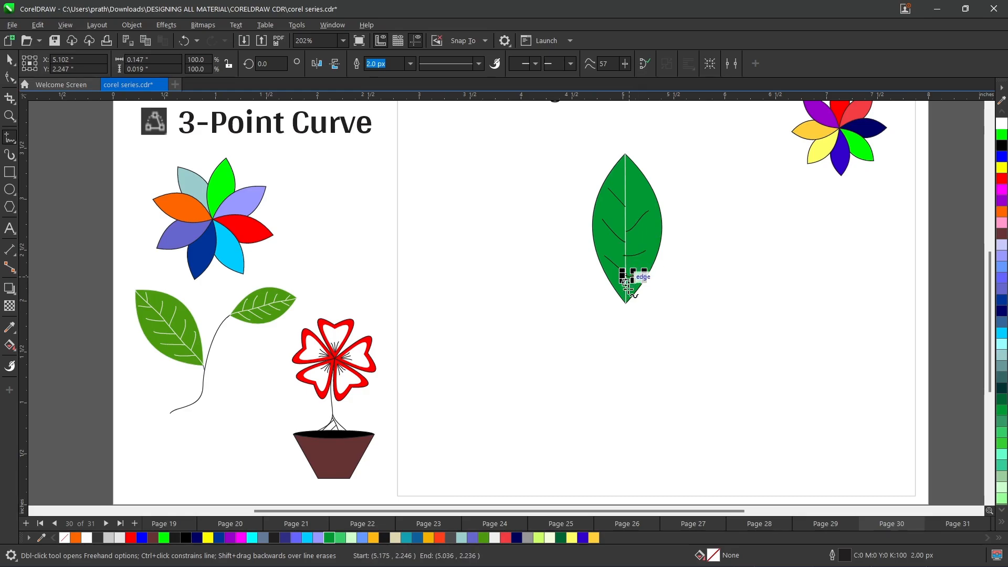
{"action": "left_click", "coordinate": [628, 288]}
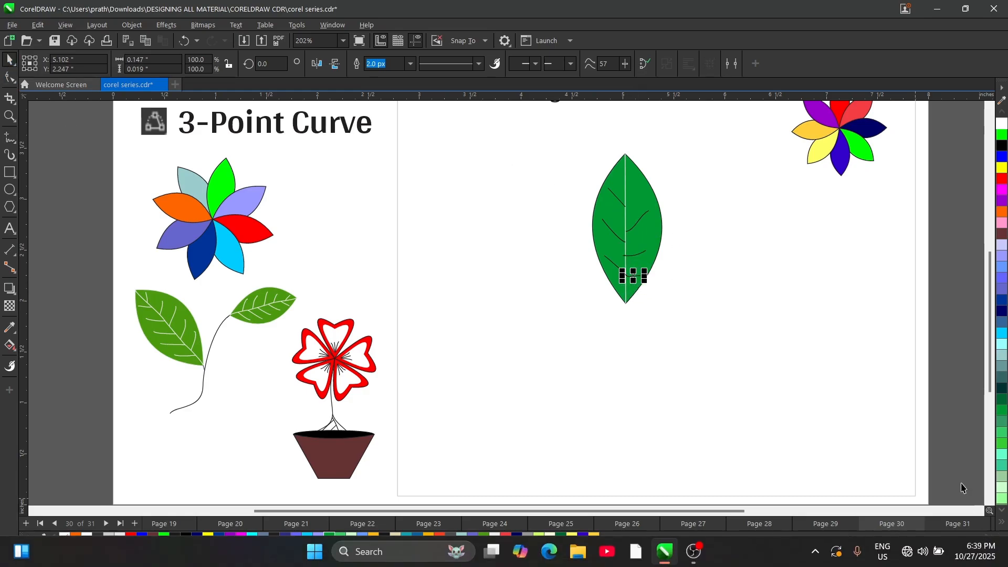
{"action": "left_click", "coordinate": [964, 367]}
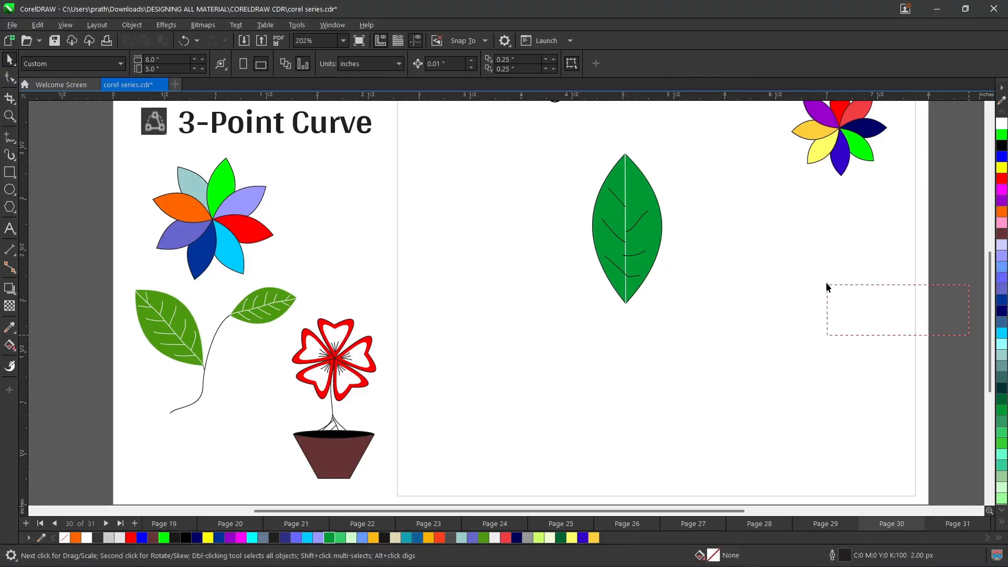
- Set the outline colour of all six side veins to 10% Black, and clear the selection
{"action": "left_click_drag", "start_coordinate": [827, 286], "coordinate": [651, 208]}
{"action": "left_click_drag", "start_coordinate": [582, 190], "coordinate": [569, 183]}
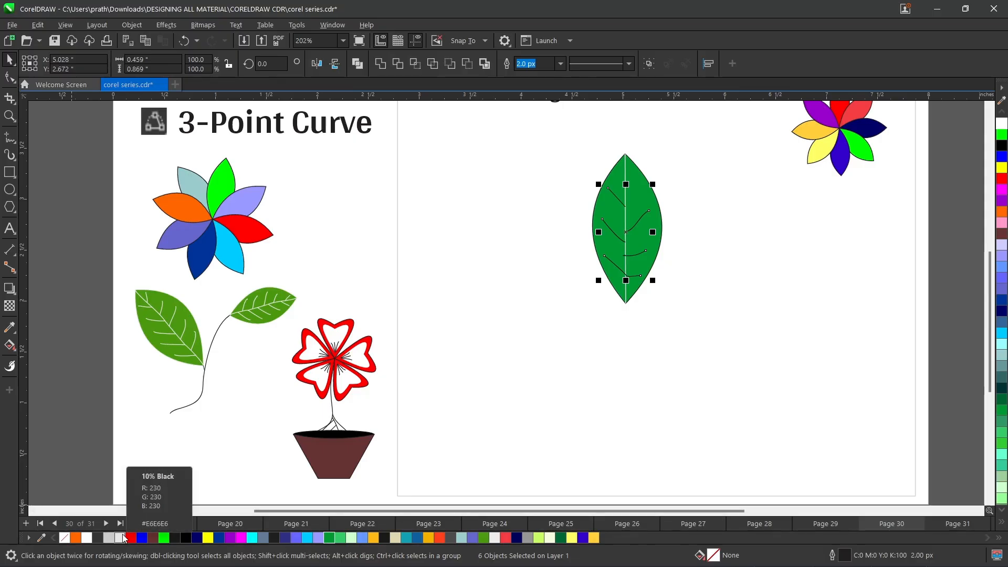
{"action": "right_click", "coordinate": [123, 537]}
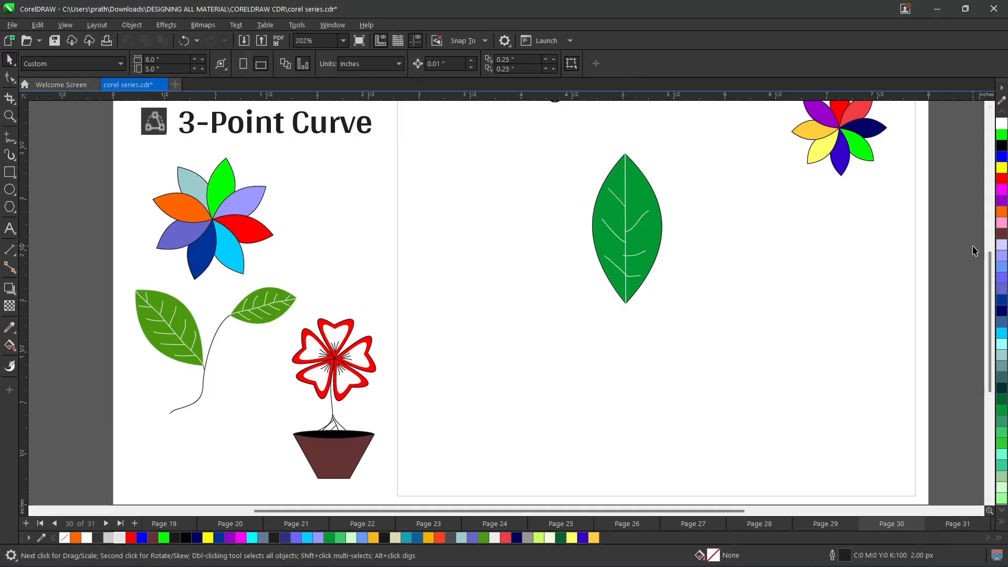
{"action": "left_click", "coordinate": [824, 221]}
- Group the green leaf with its midrib and six side veins, and select the group
{"action": "left_click_drag", "start_coordinate": [952, 378], "coordinate": [568, 141]}
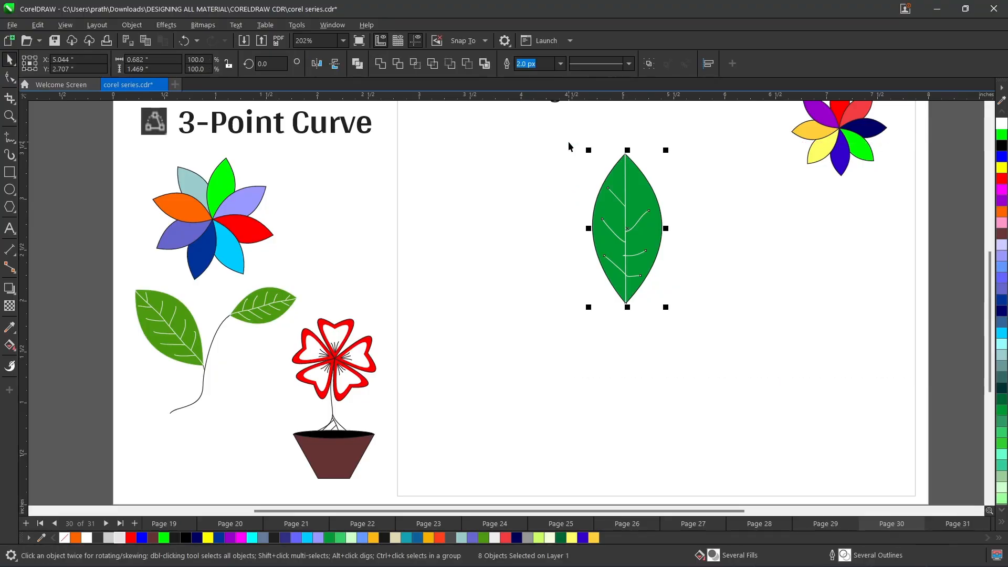
{"action": "key", "text": "ctrl+g"}
{"action": "left_click", "coordinate": [627, 210]}
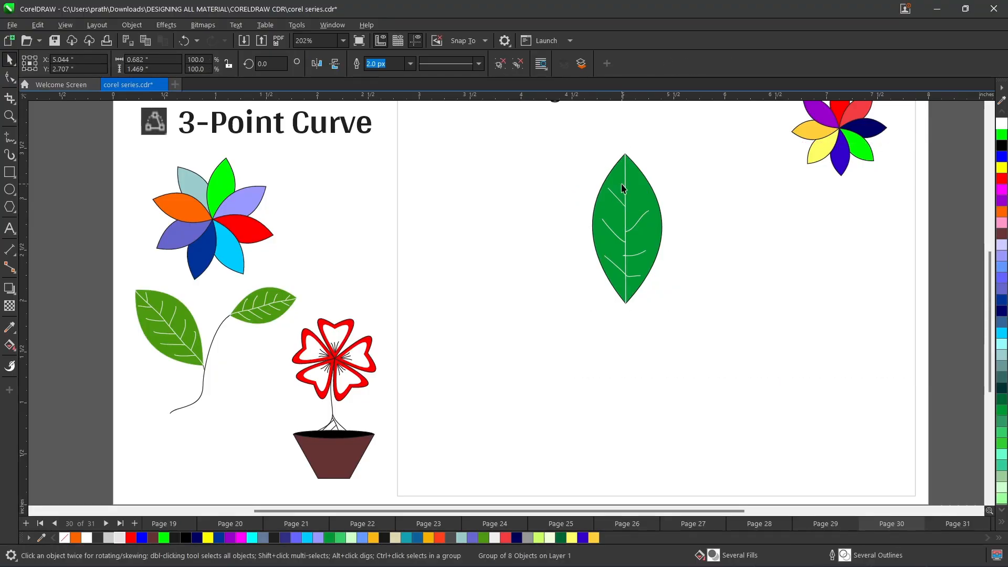
- Rotate the leaf group about 25° counter-clockwise and move it to the left on the page
{"action": "left_click_drag", "start_coordinate": [586, 148], "coordinate": [558, 173]}
{"action": "left_click", "coordinate": [632, 232]}
{"action": "left_click_drag", "start_coordinate": [633, 232], "coordinate": [546, 250]}
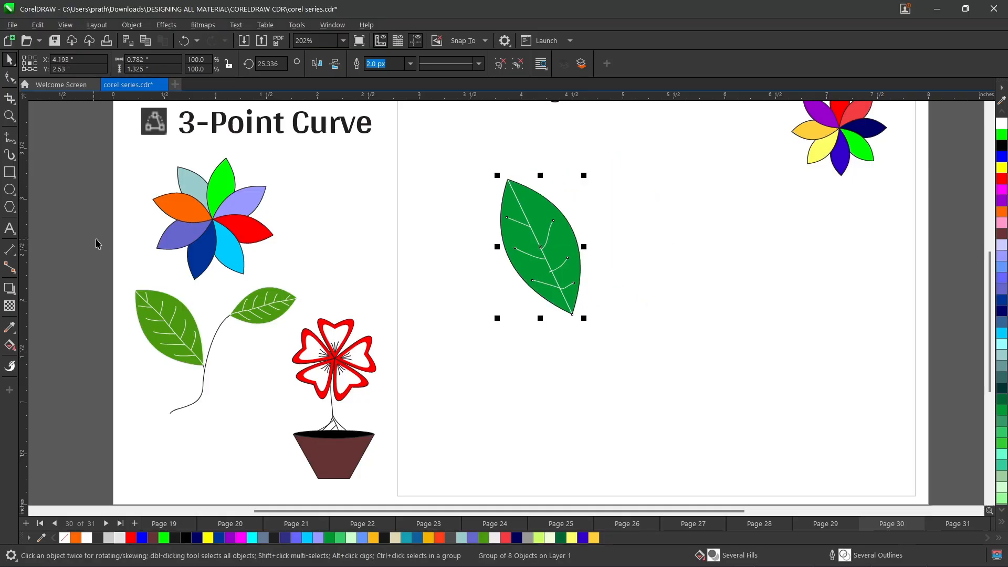
- Duplicate the tilted leaf to its right and rotate the copy to about 327° so it leans the opposite way
{"action": "left_click_drag", "start_coordinate": [527, 291], "coordinate": [648, 210]}
{"action": "left_click", "coordinate": [658, 184]}
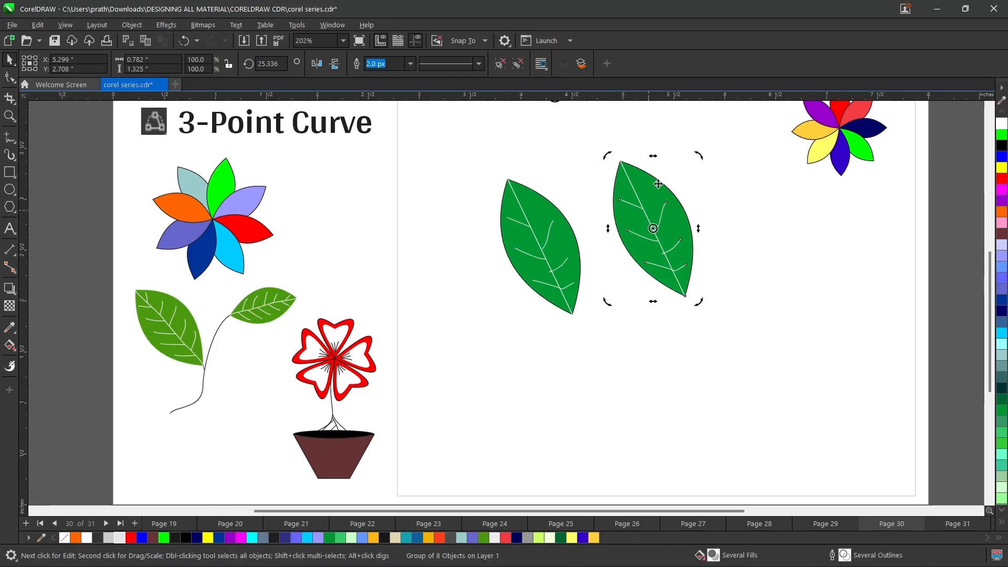
{"action": "left_click_drag", "start_coordinate": [701, 155], "coordinate": [757, 229]}
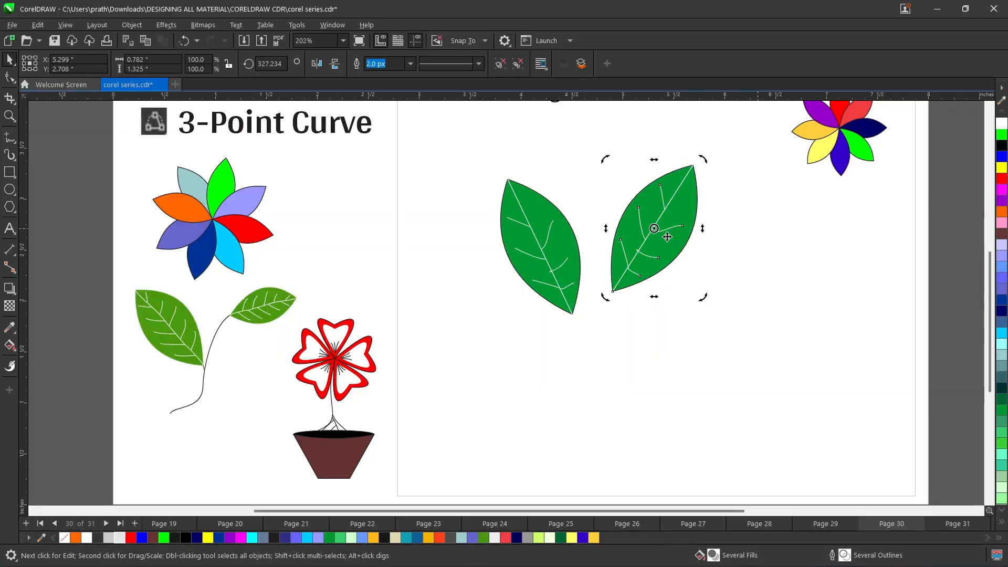
{"action": "left_click", "coordinate": [626, 290]}
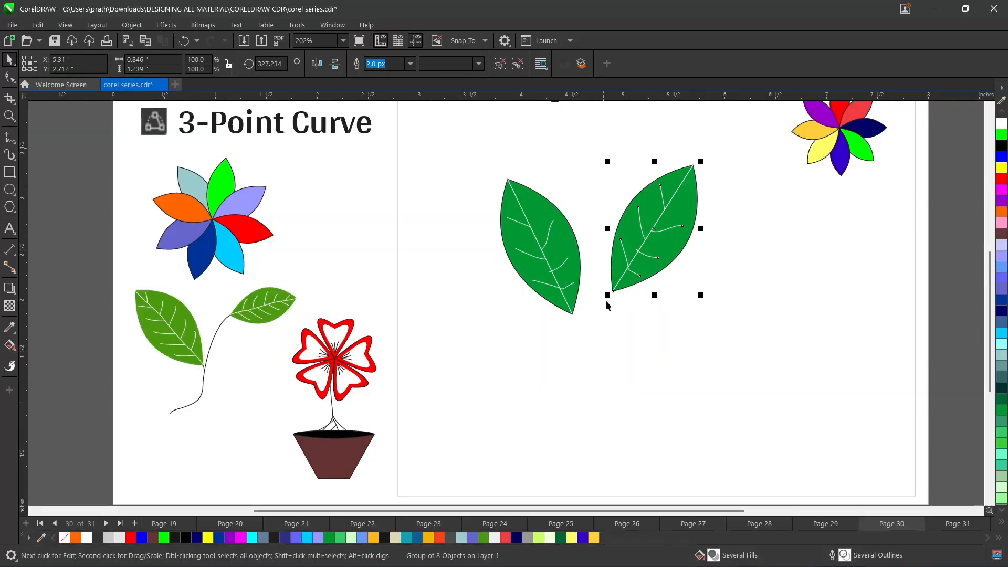
- Scale the right-hand leaf copy down to about 80% of its original size
{"action": "key", "text": "F10"}
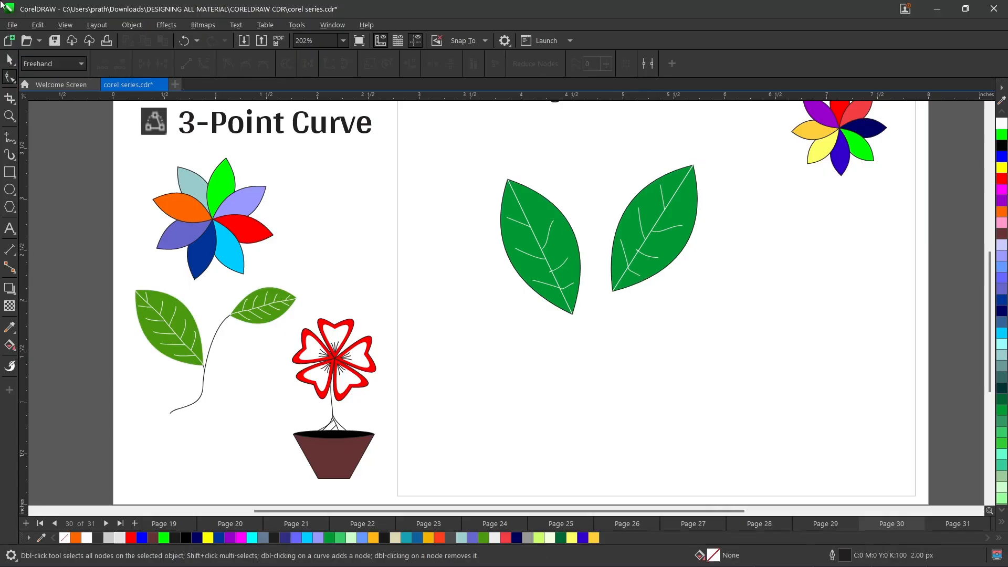
{"action": "left_click", "coordinate": [654, 225]}
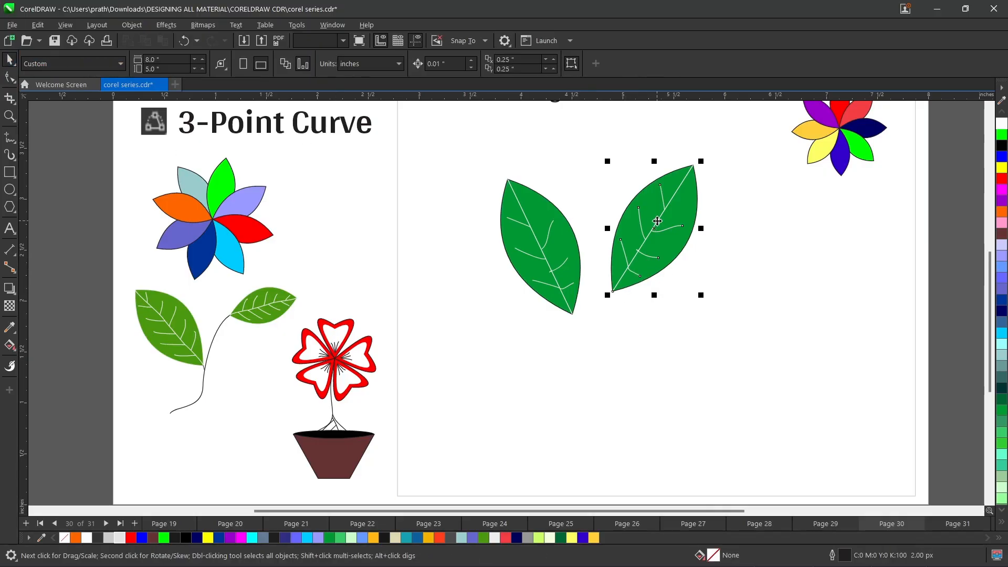
{"action": "key", "text": "space"}
{"action": "left_click_drag", "start_coordinate": [607, 296], "coordinate": [655, 247]}
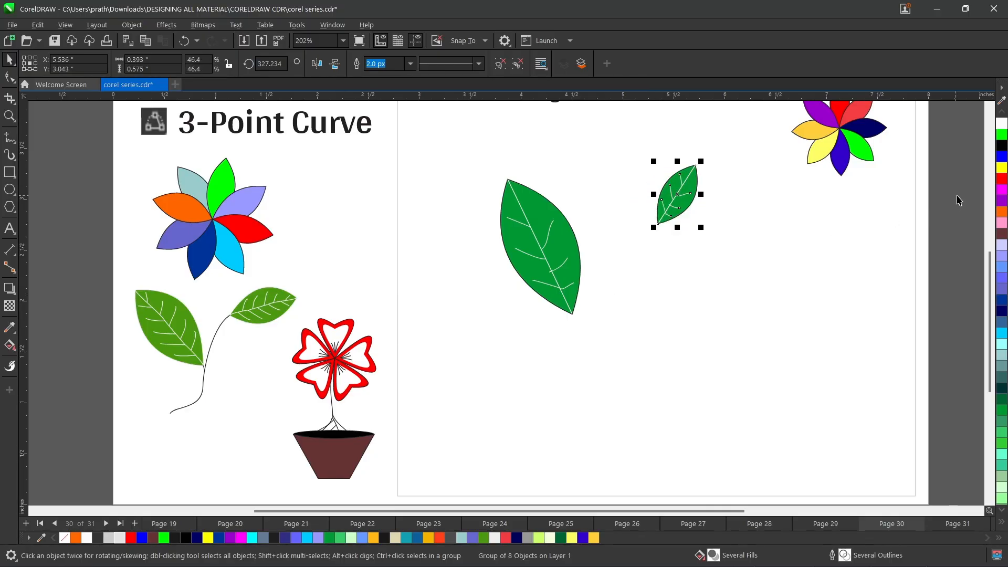
{"action": "left_click", "coordinate": [958, 200]}
{"action": "left_click", "coordinate": [664, 215]}
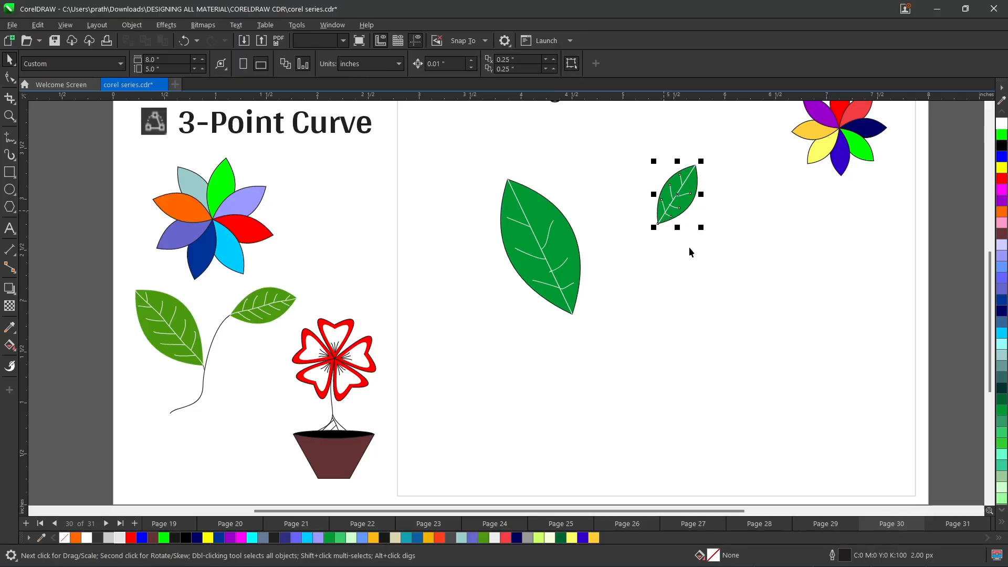
{"action": "left_click_drag", "start_coordinate": [704, 227], "coordinate": [734, 286]}
{"action": "left_click", "coordinate": [733, 286]}
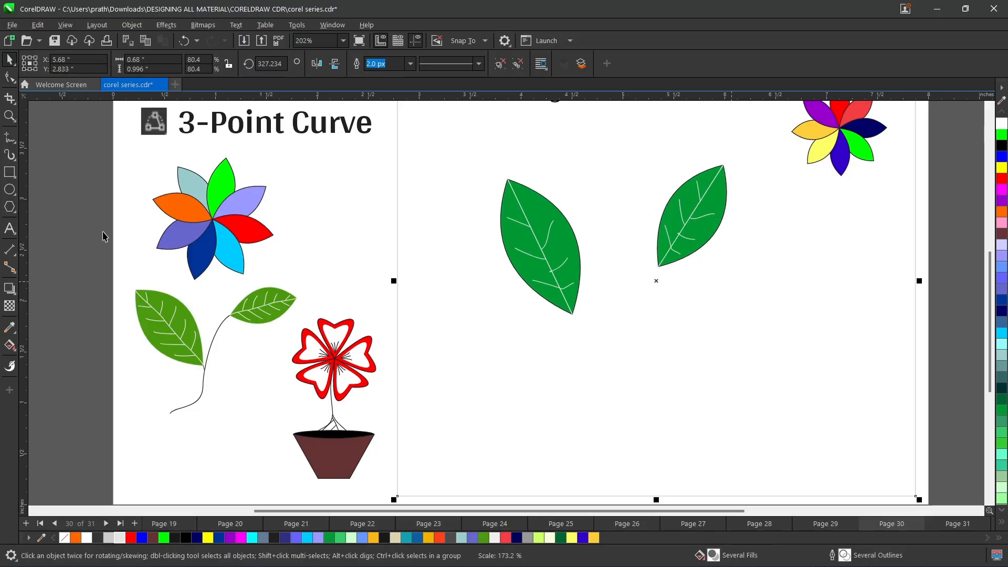
- Draw a curved Freehand stem about 0.63 by 1.54 inches, running down from the base of the smaller leaf
{"action": "left_click", "coordinate": [15, 146]}
{"action": "left_click", "coordinate": [47, 138]}
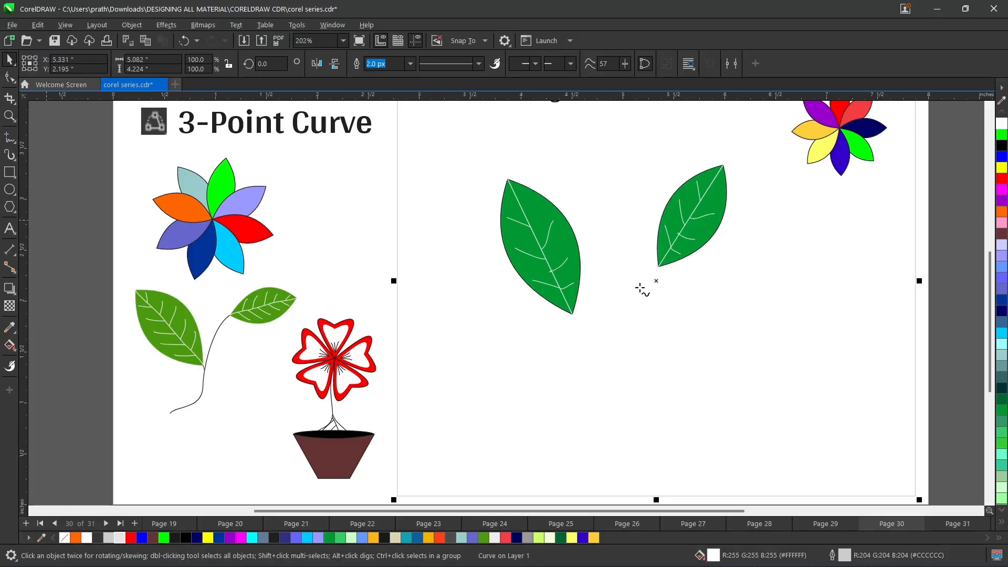
{"action": "left_click", "coordinate": [659, 267]}
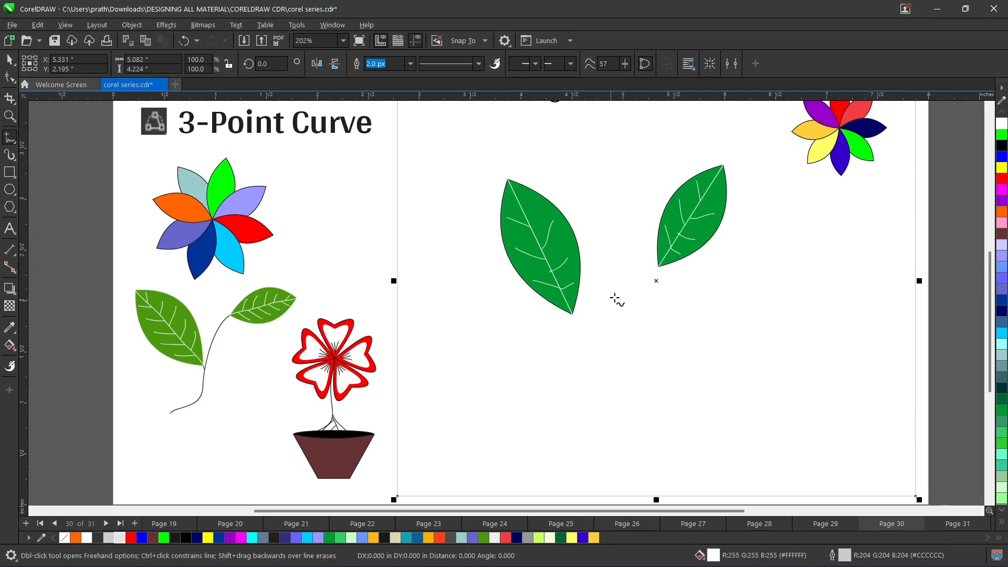
{"action": "mouse_move", "coordinate": [657, 266]}
{"action": "left_mouse_down"}
{"action": "mouse_move", "coordinate": [612, 313]}
{"action": "mouse_move", "coordinate": [615, 352]}
{"action": "mouse_move", "coordinate": [596, 423]}
{"action": "left_mouse_up"}
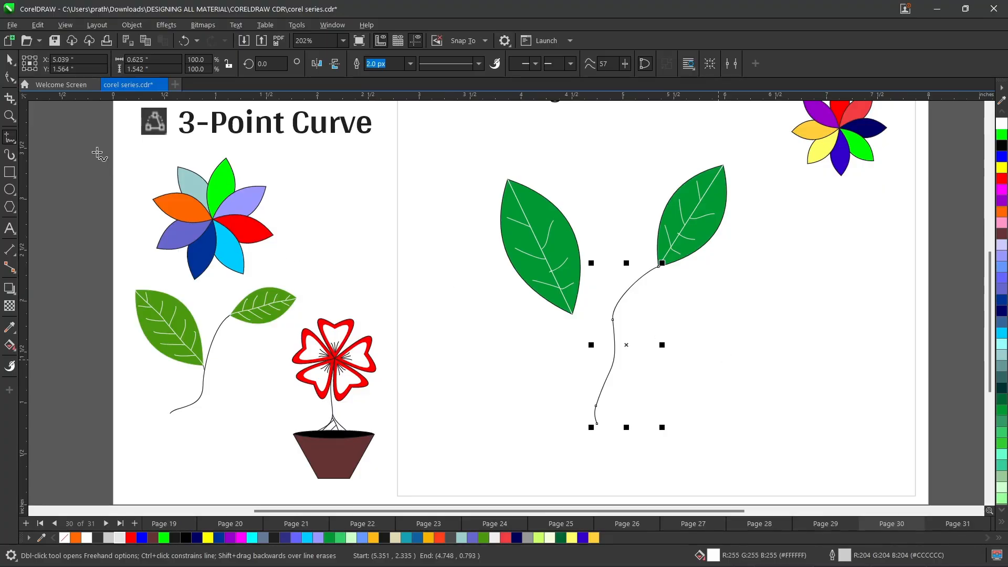
- Move the larger leaf to the right so its base sits beside the stem's upper bend
{"action": "key", "text": "space"}
{"action": "left_click", "coordinate": [536, 255]}
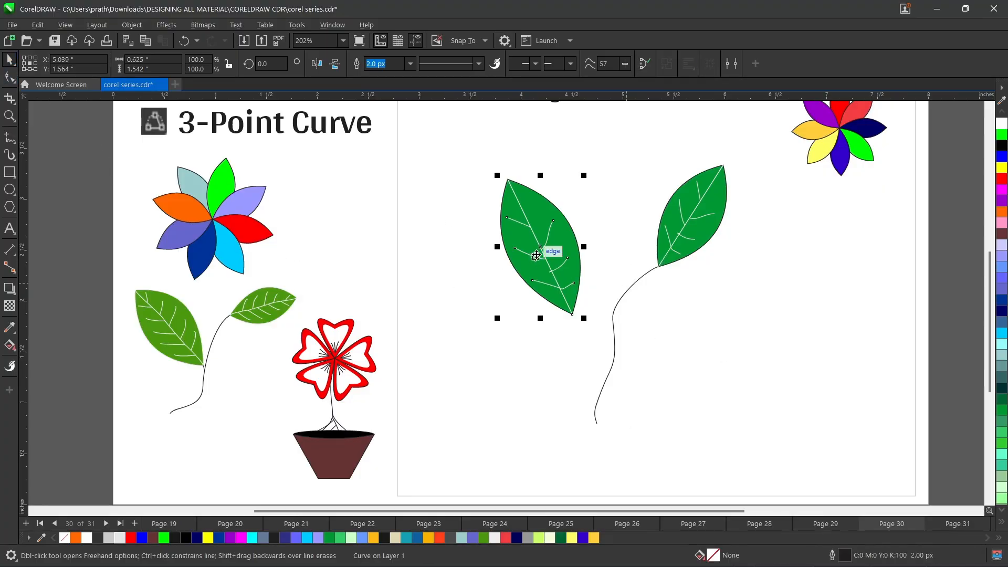
{"action": "left_click_drag", "start_coordinate": [536, 255], "coordinate": [572, 244]}
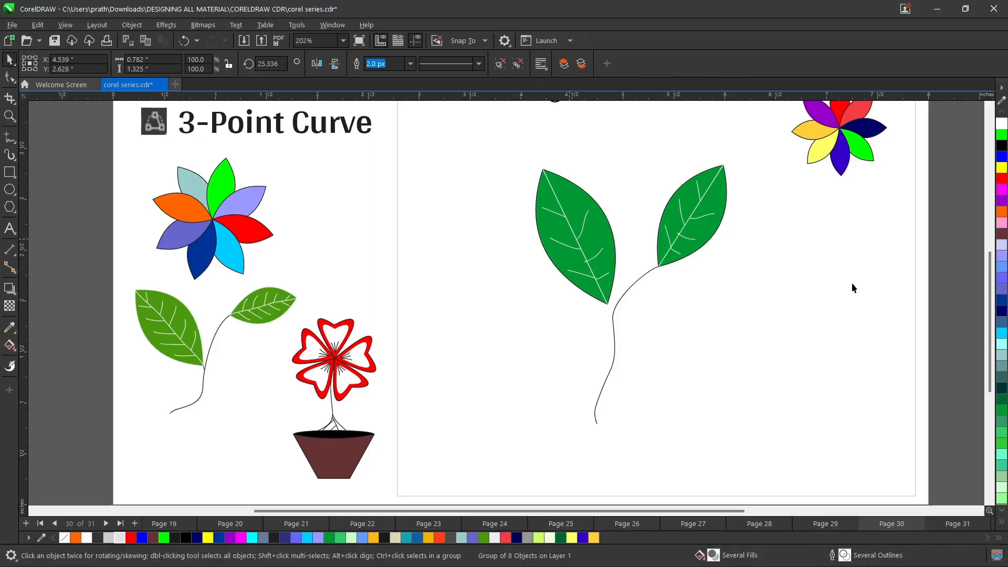
- Connect the larger leaf's base to the stem with a short Freehand line, and clear the selection
{"action": "left_click", "coordinate": [12, 137]}
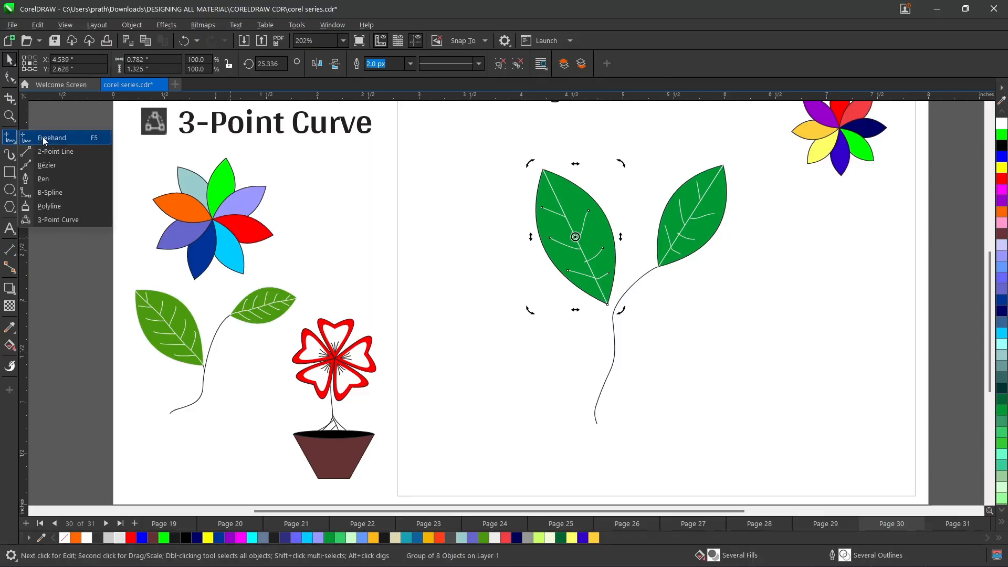
{"action": "left_click", "coordinate": [49, 141]}
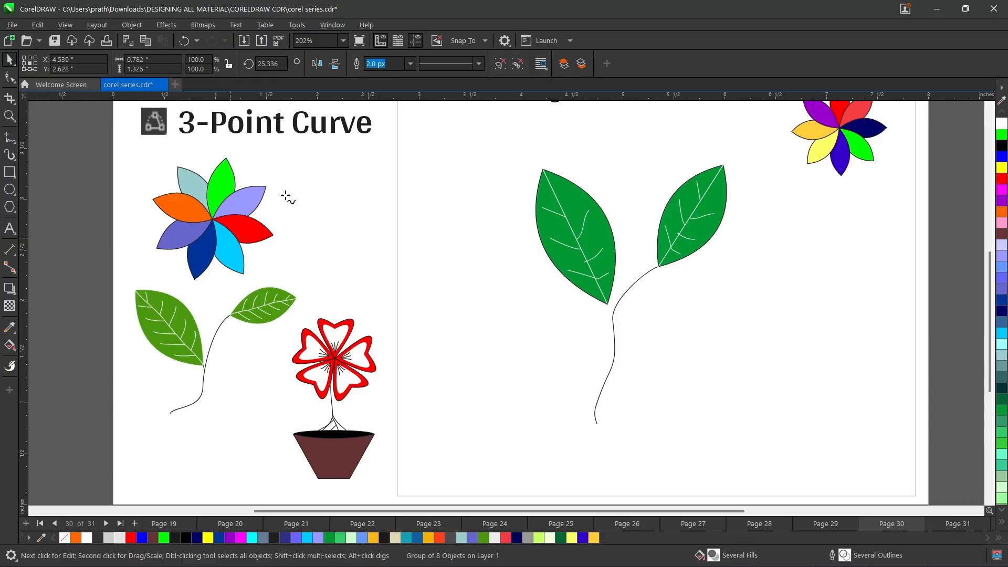
{"action": "left_click_drag", "start_coordinate": [608, 304], "coordinate": [614, 309]}
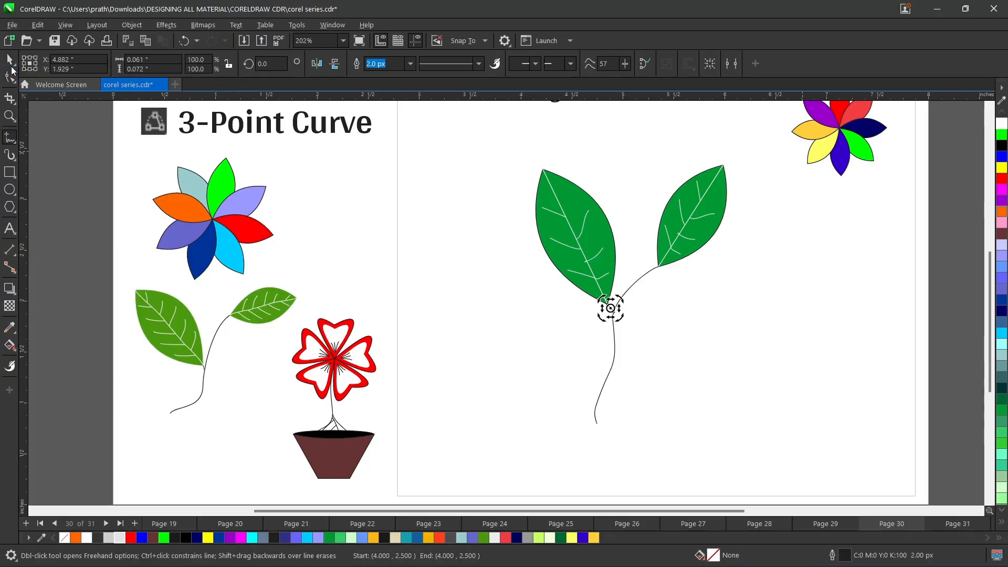
{"action": "left_click", "coordinate": [10, 66]}
{"action": "left_click", "coordinate": [68, 248]}
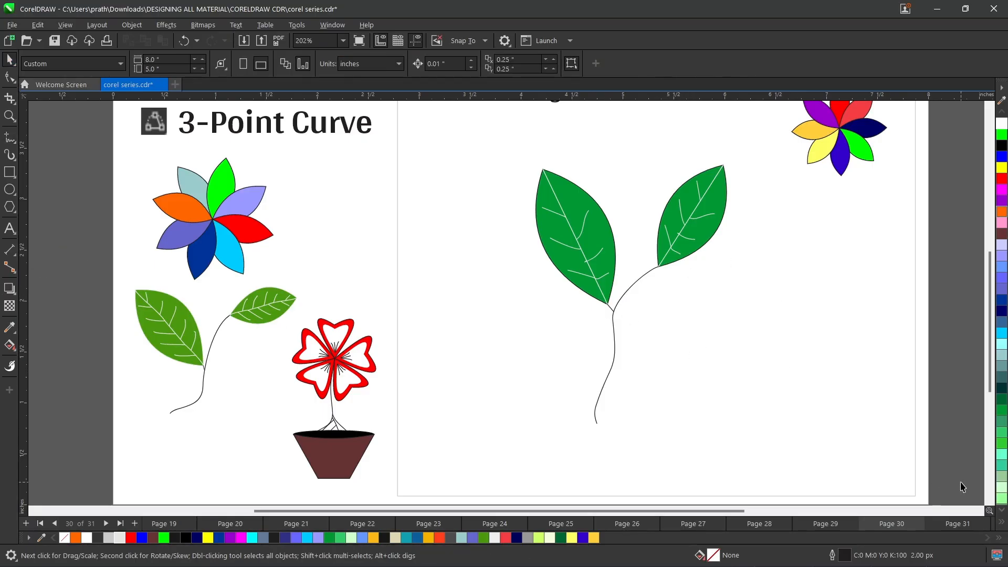
- Delete the whole plant drawing, including both leaves, the stem and the short connecting line
{"action": "left_click_drag", "start_coordinate": [649, 294], "coordinate": [510, 152]}
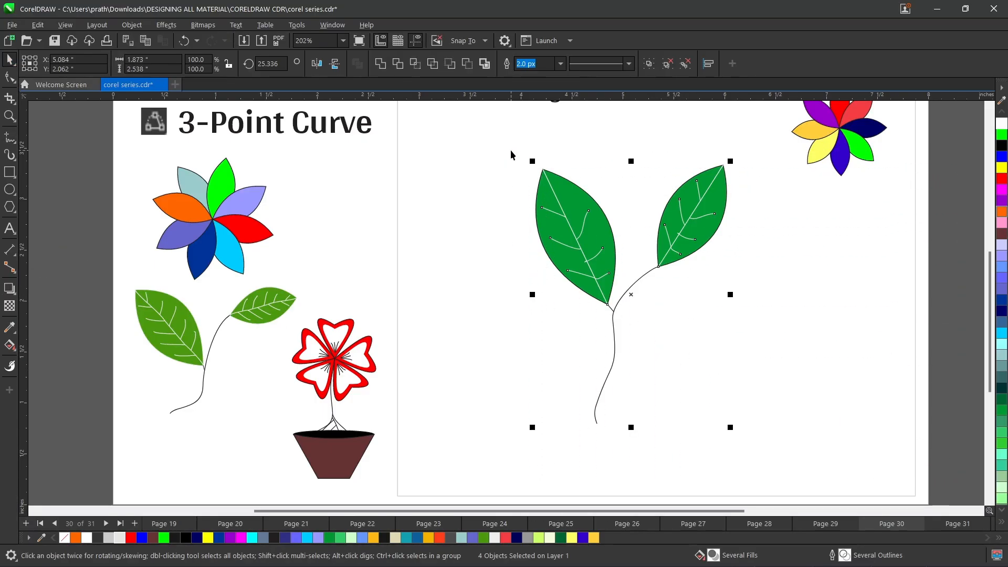
{"action": "key", "text": "Delete"}
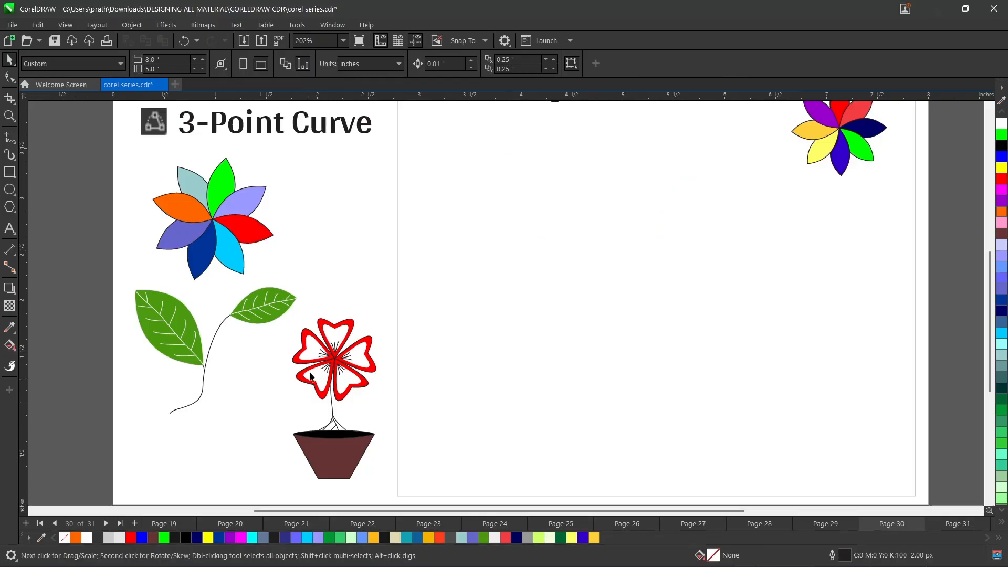
- Draw a closed heart outline about 1.49 by 1.34 inches from two mirrored curves with the 3-Point Curve tool
{"action": "left_click", "coordinate": [16, 144]}
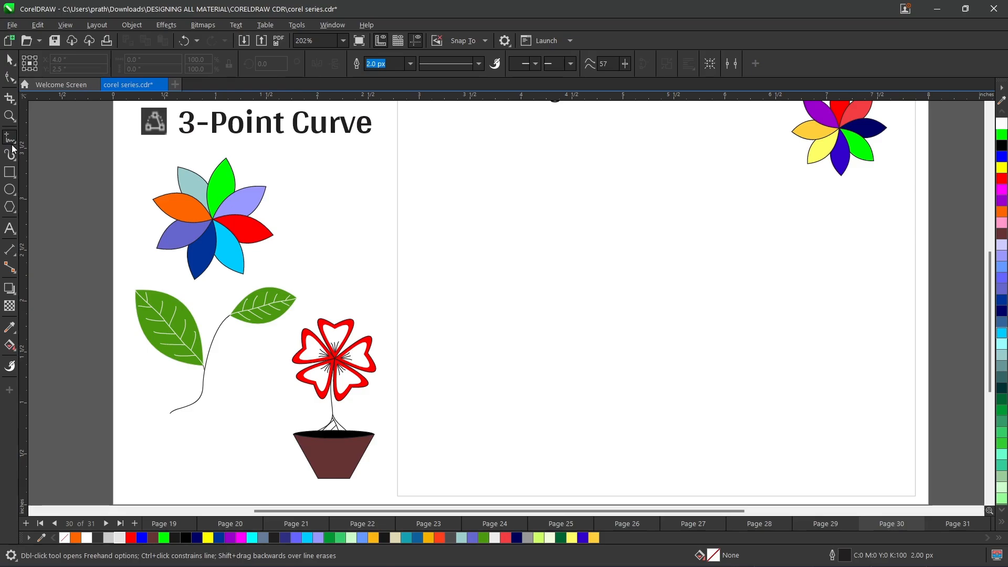
{"action": "left_click", "coordinate": [11, 152]}
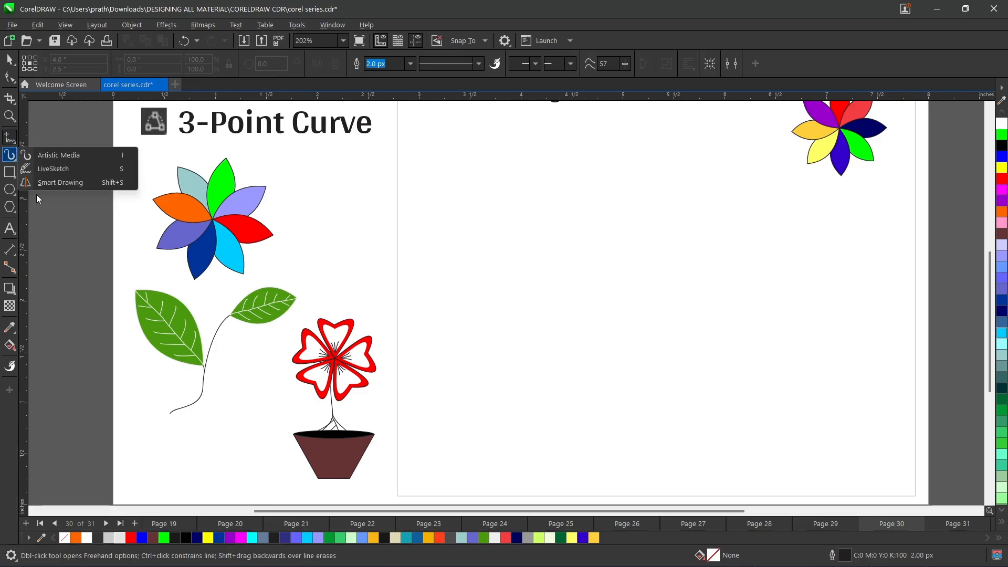
{"action": "left_click", "coordinate": [6, 141]}
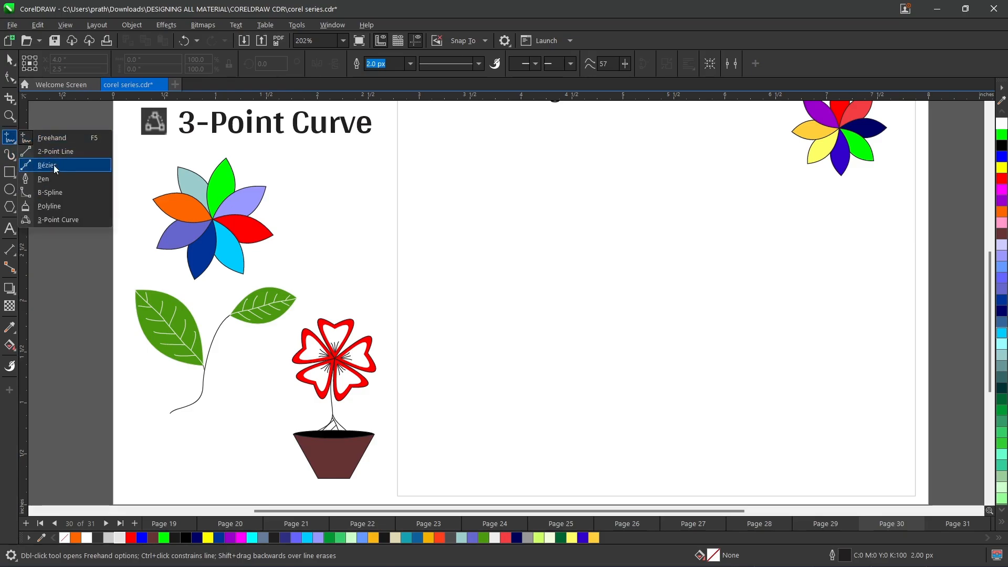
{"action": "left_click", "coordinate": [58, 219]}
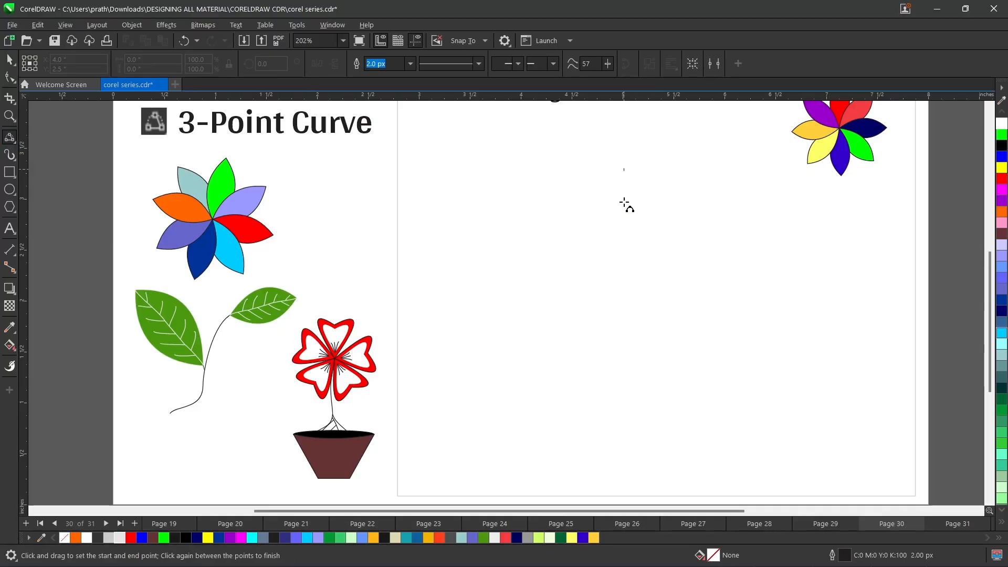
{"action": "left_click_drag", "start_coordinate": [624, 203], "coordinate": [625, 265]}
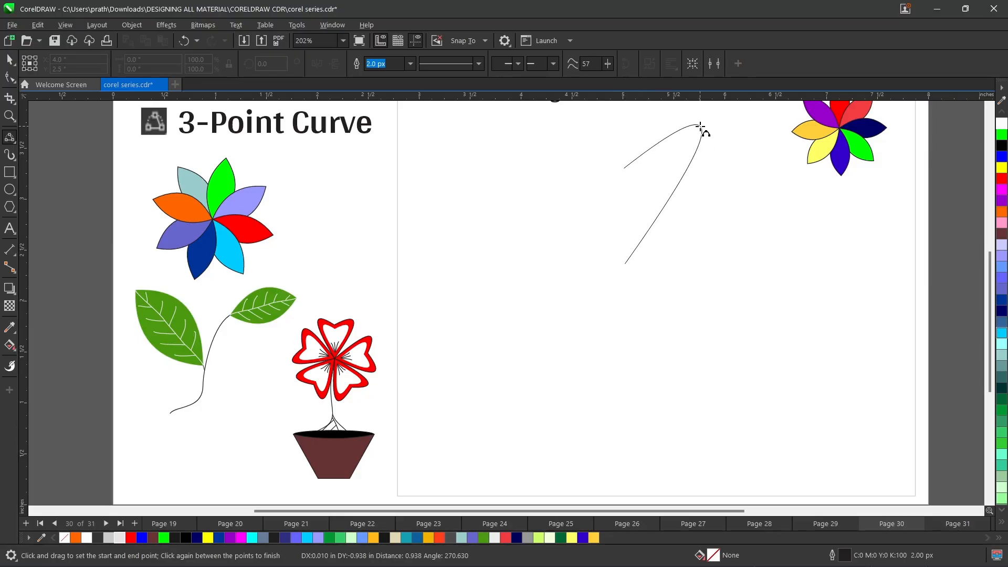
{"action": "left_click", "coordinate": [701, 128]}
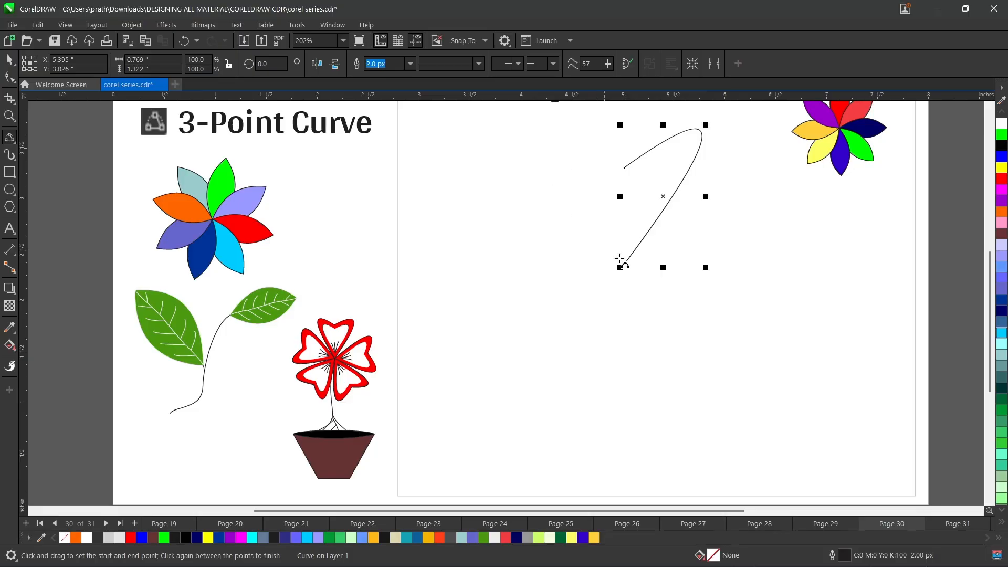
{"action": "left_click_drag", "start_coordinate": [625, 264], "coordinate": [624, 168]}
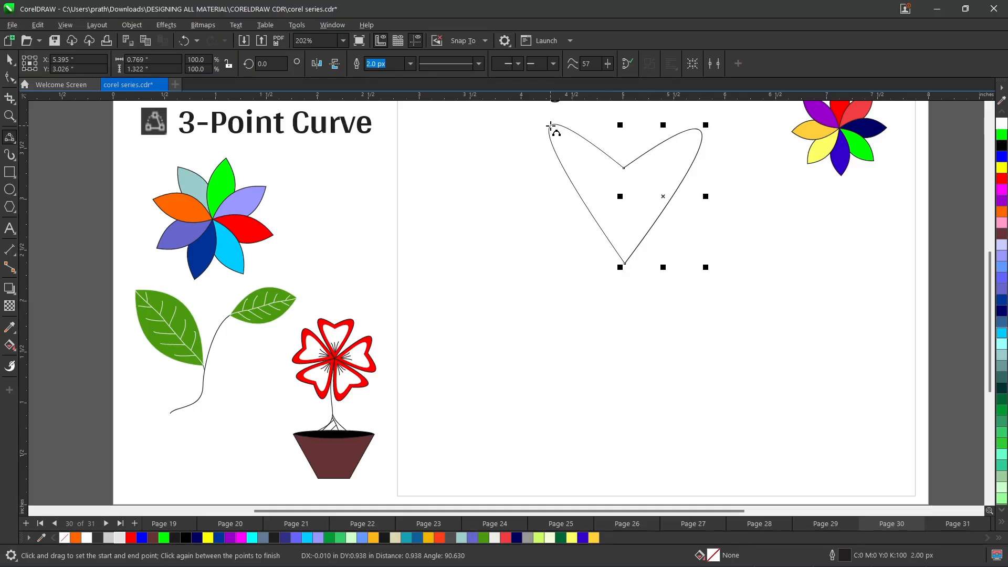
{"action": "left_click", "coordinate": [555, 134]}
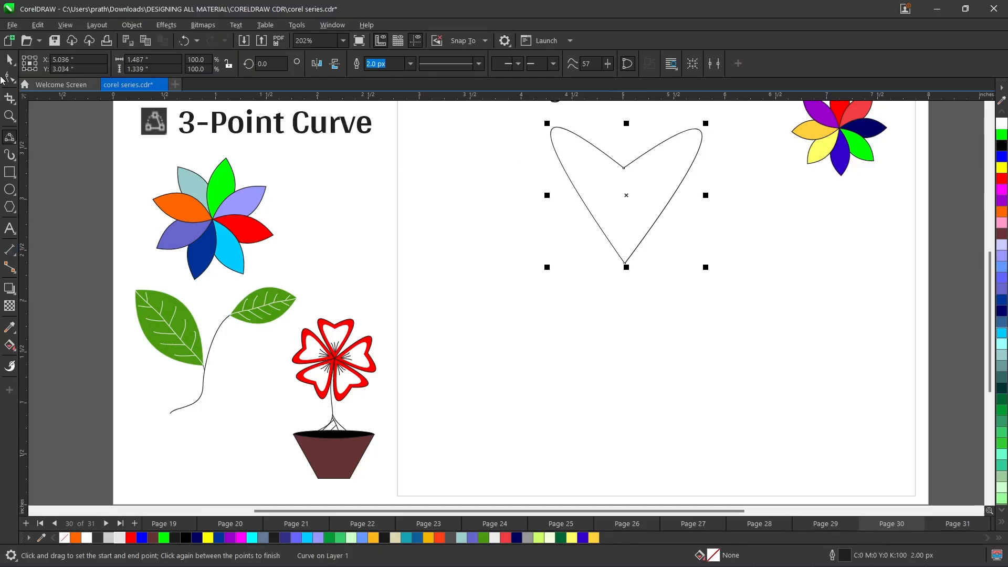
- Try a light grey fill on the heart, and replace it with white
{"action": "left_click", "coordinate": [10, 62]}
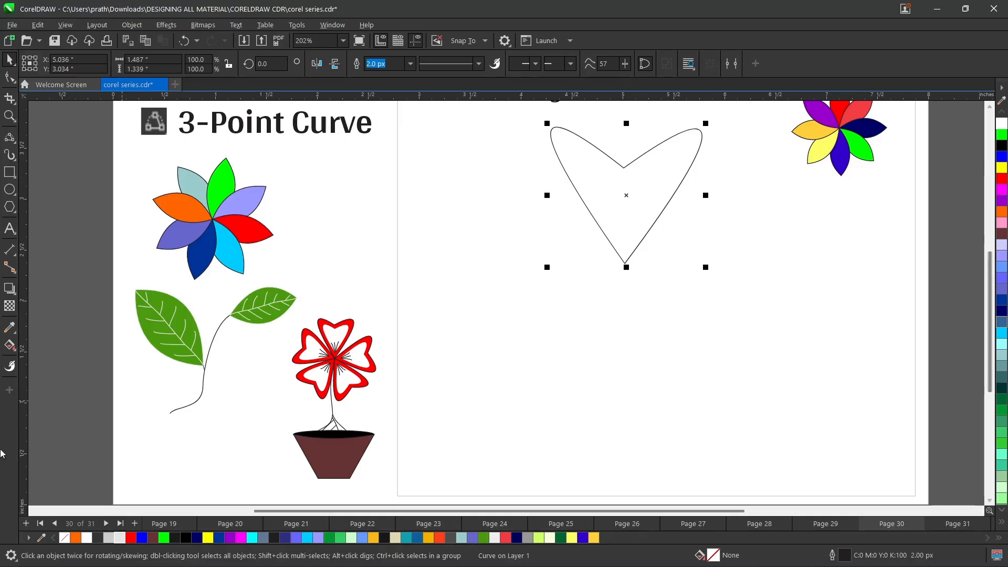
{"action": "left_click", "coordinate": [119, 539]}
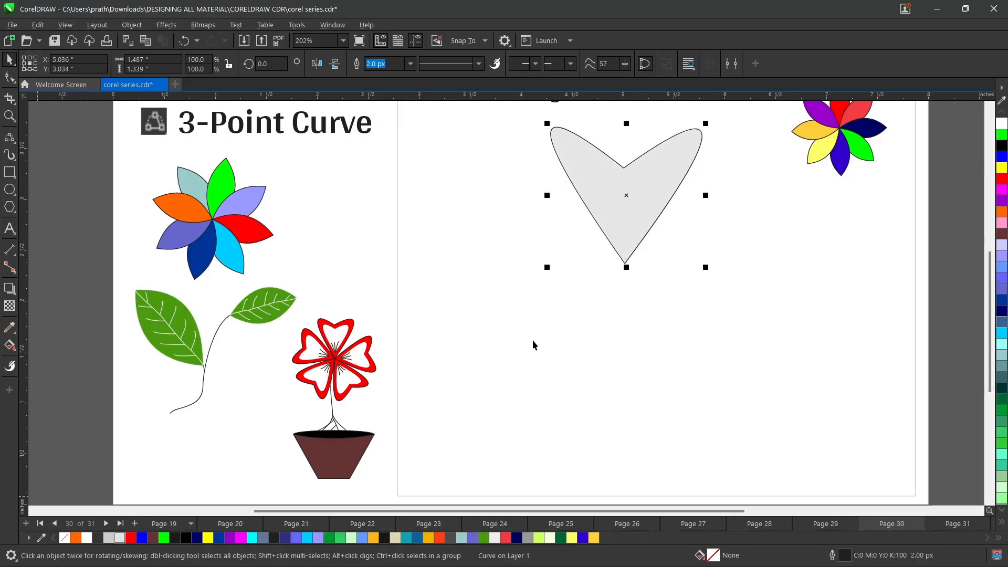
{"action": "left_click", "coordinate": [997, 512]}
{"action": "left_click", "coordinate": [956, 235]}
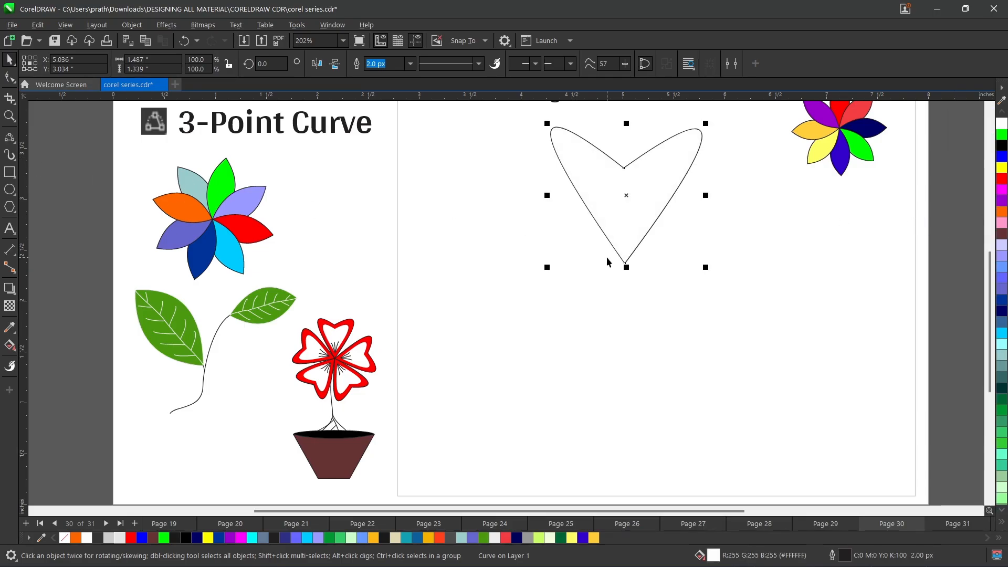
- Move the heart slightly lower on the page and scale it about its centre to about 45%
{"action": "left_click_drag", "start_coordinate": [651, 166], "coordinate": [647, 216]}
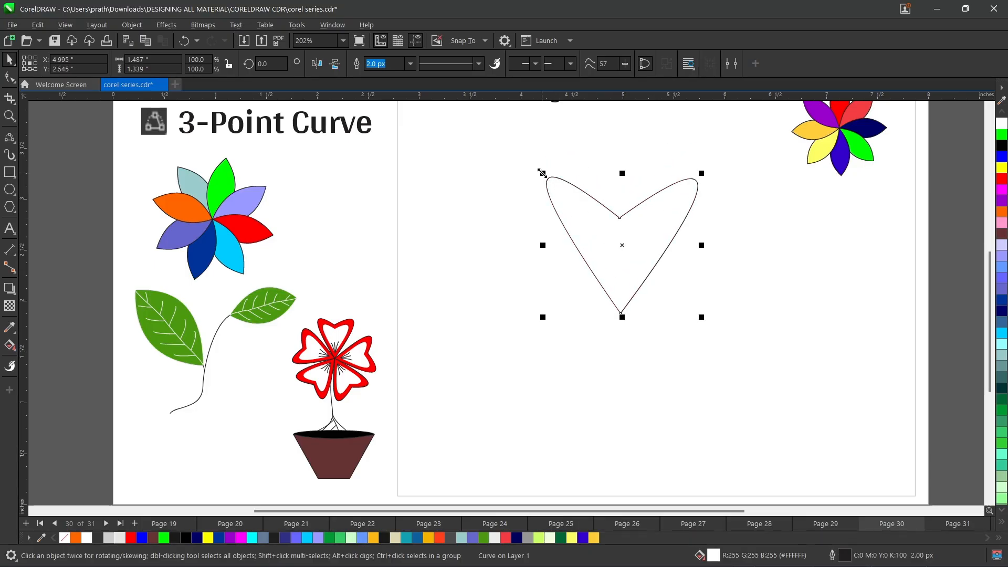
{"action": "left_click_drag", "start_coordinate": [542, 173], "coordinate": [580, 211]}
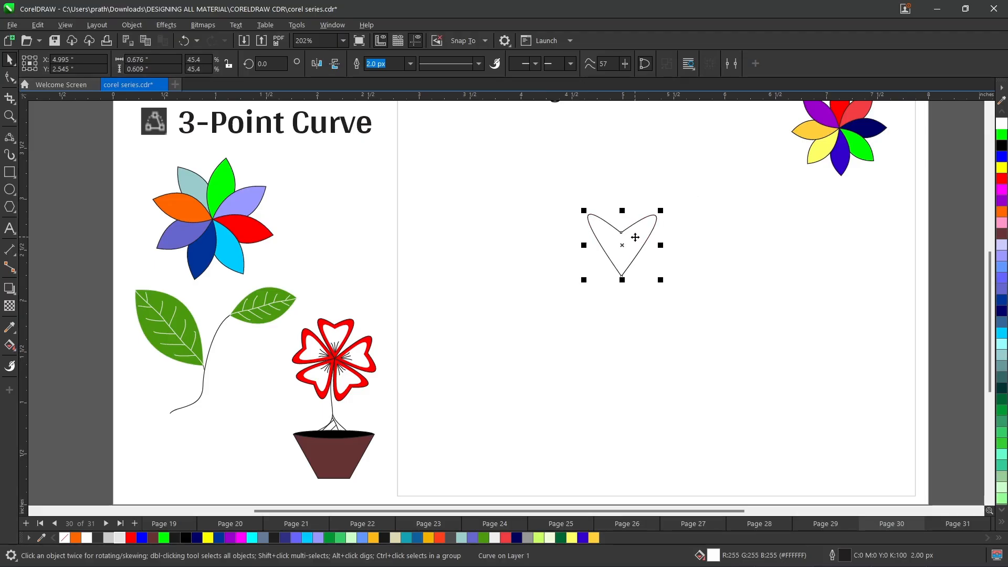
- Undo the last scaling of the heart and add a white-filled copy at about 46%, centred inside it
{"action": "key", "text": "ctrl+z"}
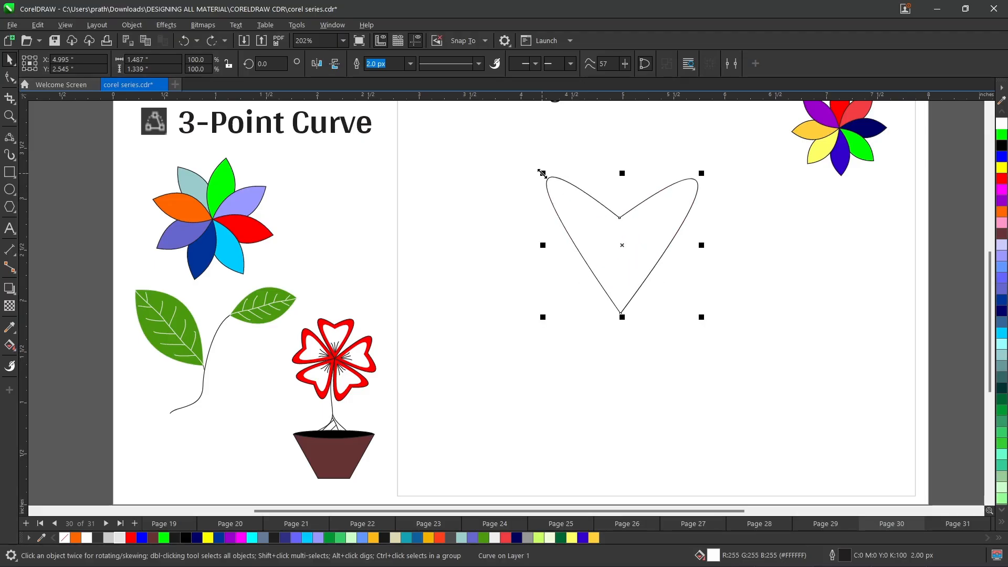
{"action": "left_click_drag", "start_coordinate": [541, 173], "coordinate": [569, 210]}
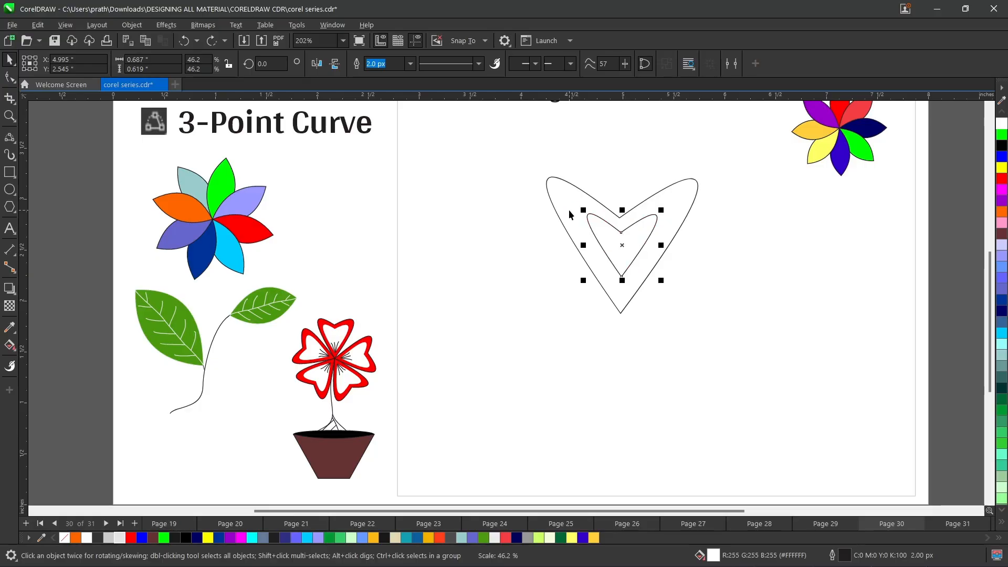
{"action": "left_click", "coordinate": [120, 537]}
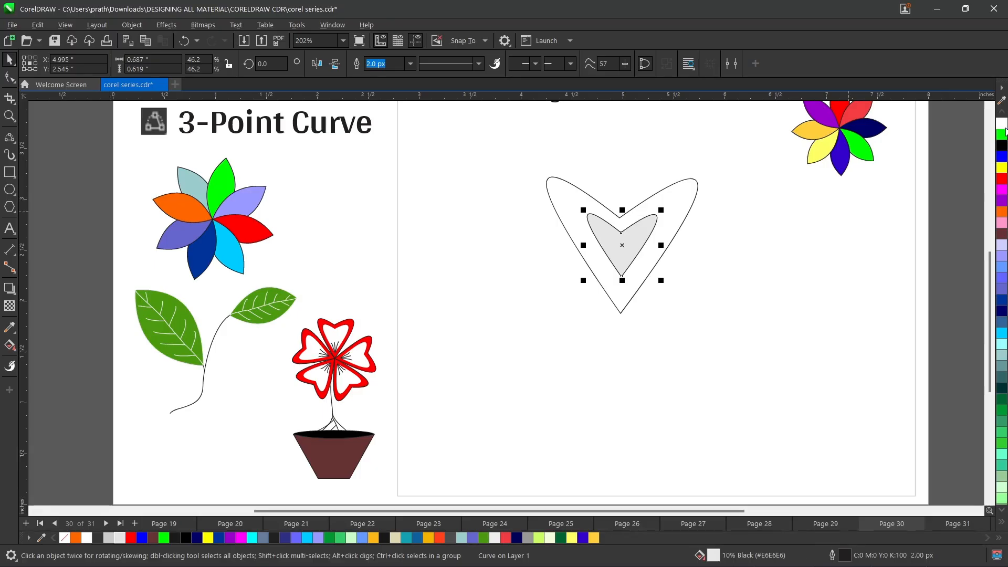
{"action": "left_click", "coordinate": [1003, 125]}
- Fill the outer heart red and scale both hearts together to about 0.91 by 0.82 inches
{"action": "left_click", "coordinate": [557, 205]}
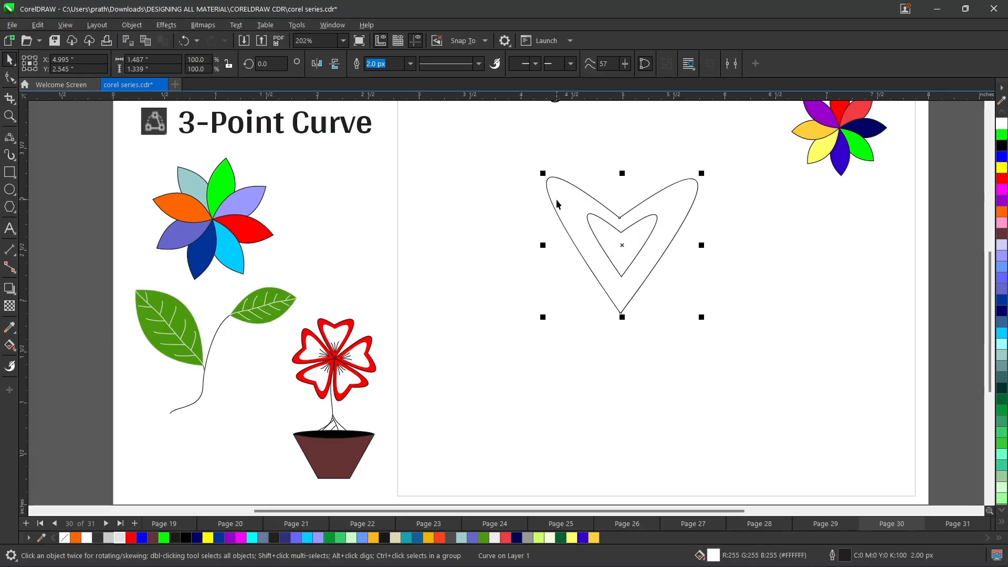
{"action": "left_click", "coordinate": [1002, 179]}
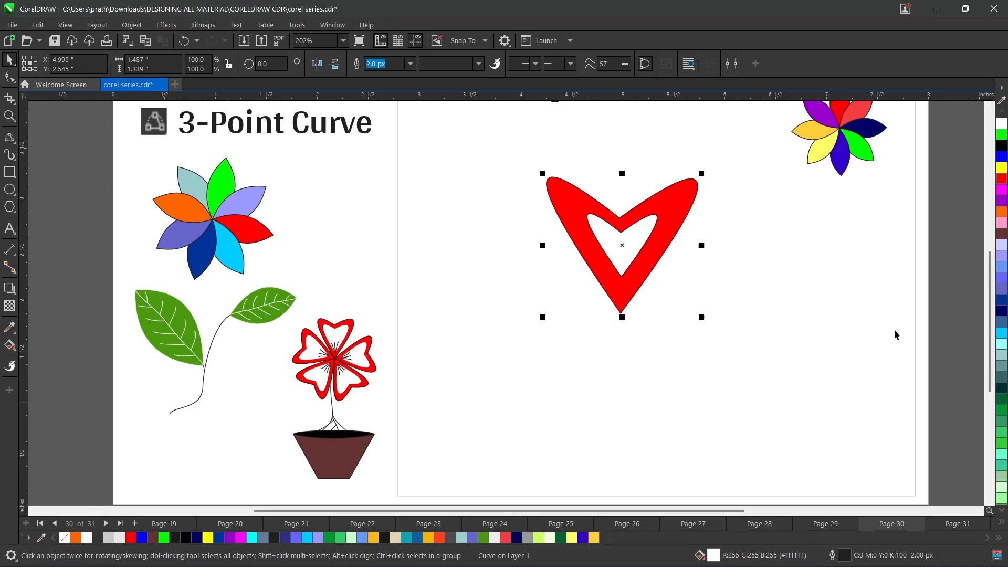
{"action": "left_click_drag", "start_coordinate": [956, 359], "coordinate": [660, 274]}
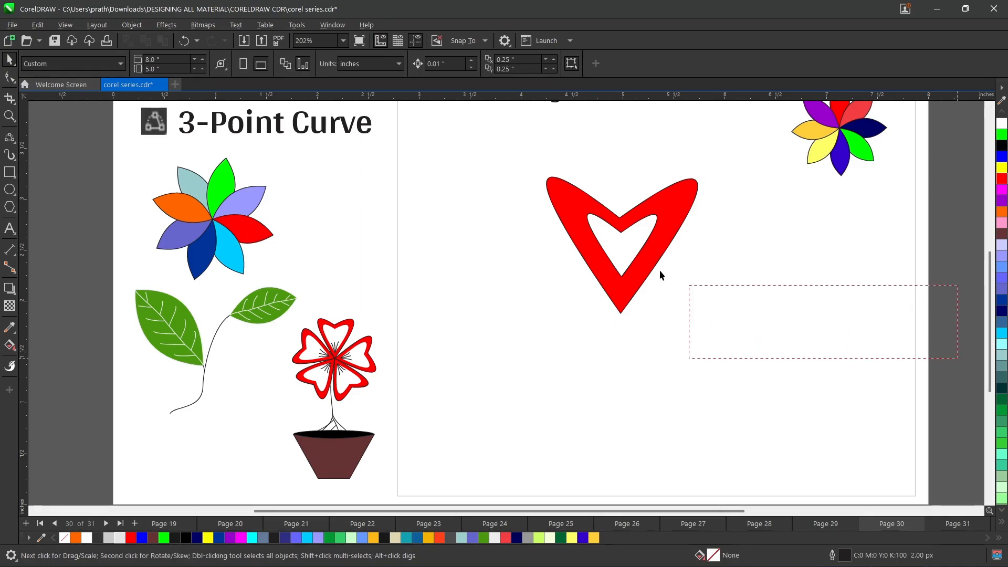
{"action": "left_click_drag", "start_coordinate": [514, 179], "coordinate": [507, 163]}
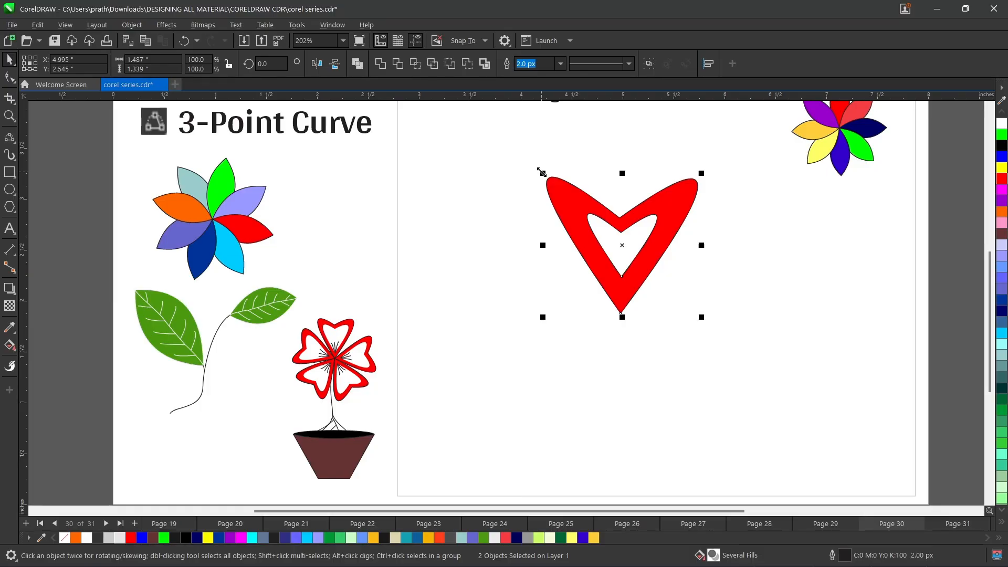
{"action": "left_click_drag", "start_coordinate": [542, 173], "coordinate": [586, 226]}
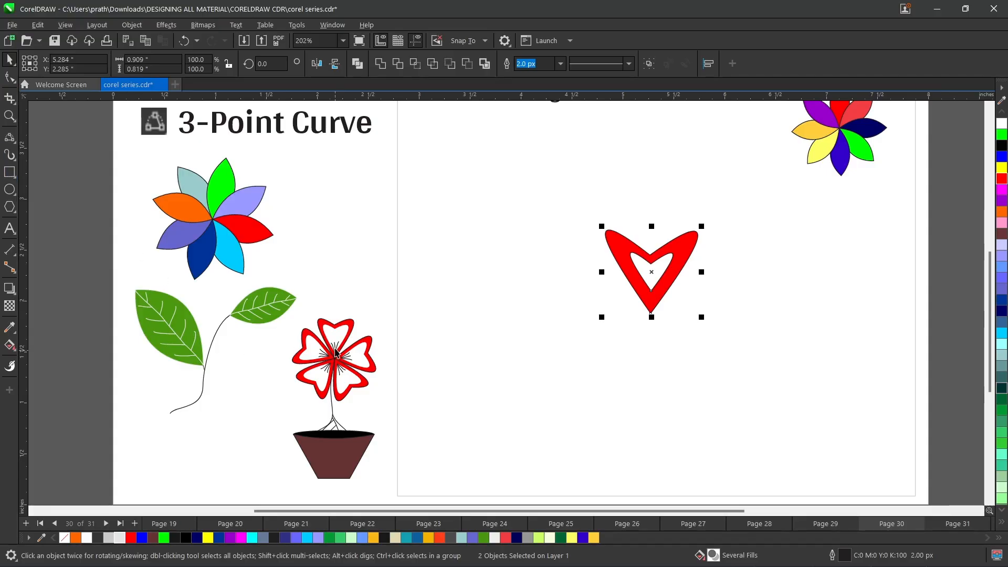
- Draw short stamen lines fanning up from the inner heart's lower tip with the Freehand tool
{"action": "left_click", "coordinate": [17, 145]}
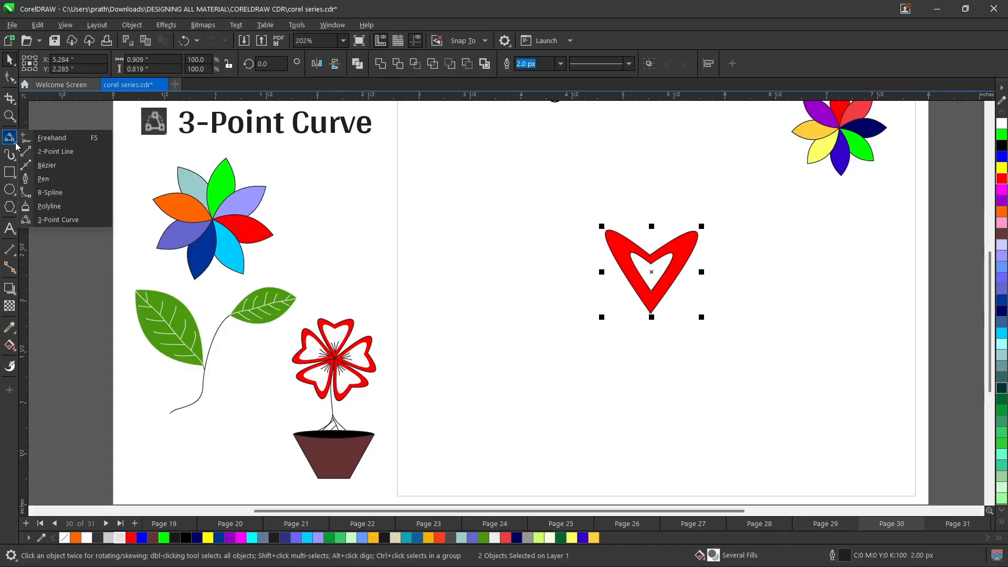
{"action": "left_click", "coordinate": [36, 140]}
{"action": "scroll", "coordinate": [650, 282], "scroll_direction": "up", "scroll_amount": 2}
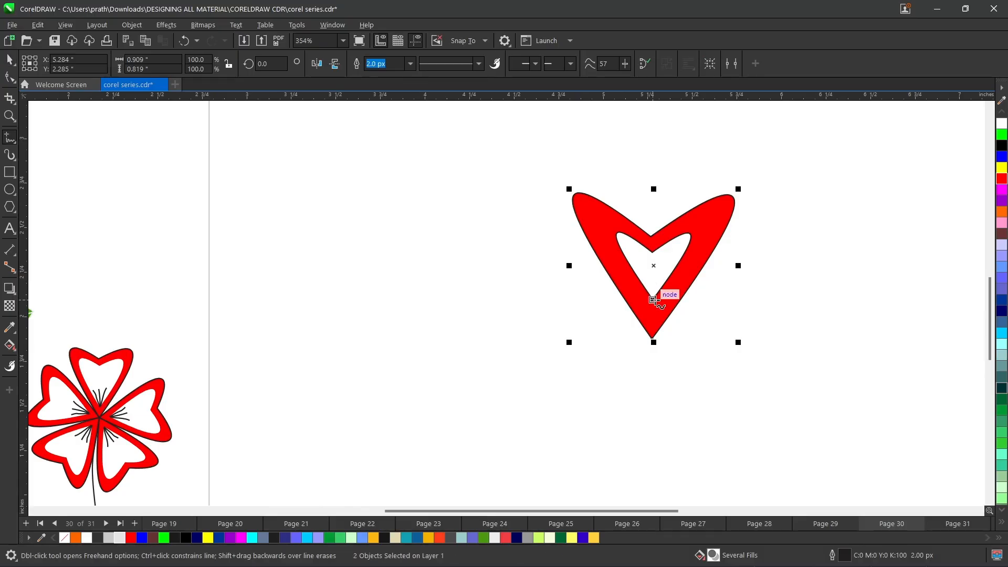
{"action": "mouse_move", "coordinate": [651, 299]}
{"action": "left_mouse_down"}
{"action": "mouse_move", "coordinate": [653, 272]}
{"action": "mouse_move", "coordinate": [652, 301]}
{"action": "mouse_move", "coordinate": [663, 276]}
{"action": "mouse_move", "coordinate": [650, 294]}
{"action": "left_mouse_up"}
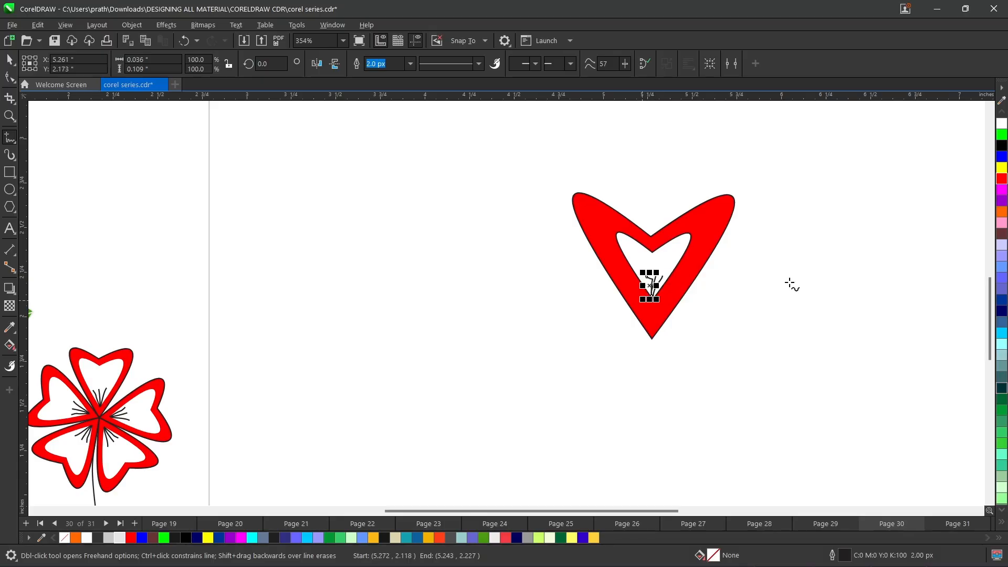
- Group the two hearts with the stamen lines and scale the group about its centre to about 65%
{"action": "scroll", "coordinate": [468, 200], "scroll_direction": "down", "scroll_amount": 2}
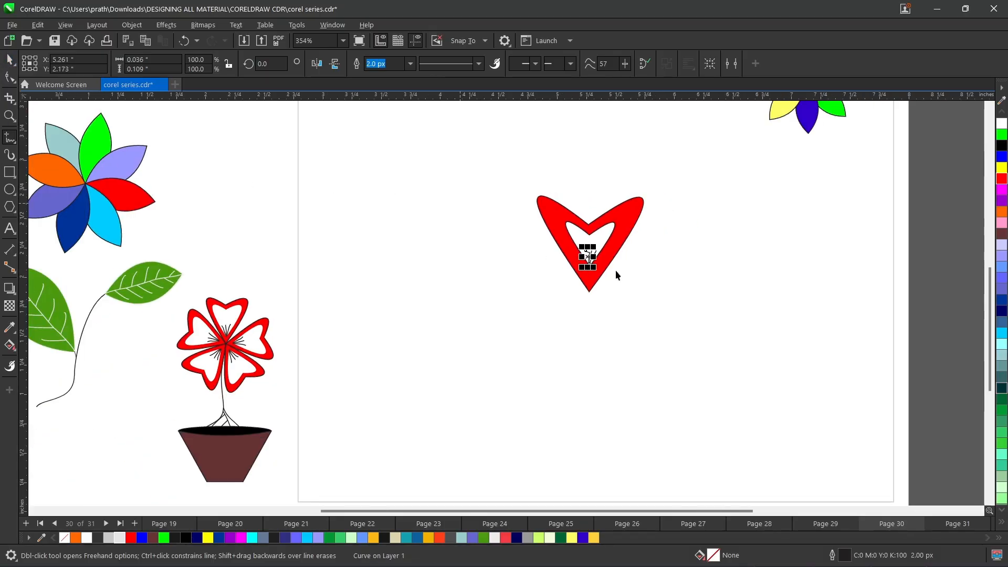
{"action": "key", "text": "space"}
{"action": "left_click_drag", "start_coordinate": [562, 234], "coordinate": [517, 184]}
{"action": "left_click", "coordinate": [950, 349]}
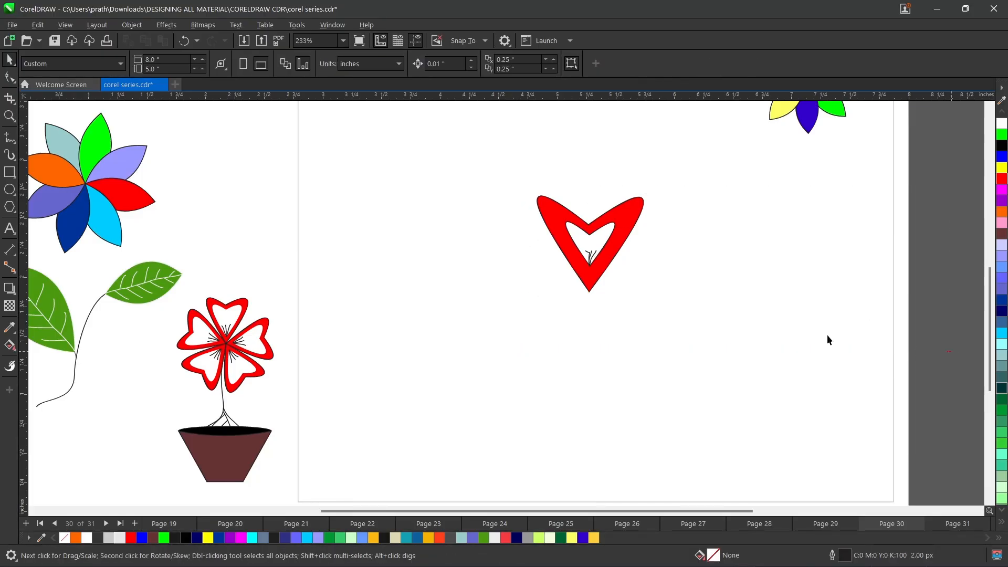
{"action": "left_click_drag", "start_coordinate": [907, 348], "coordinate": [516, 188]}
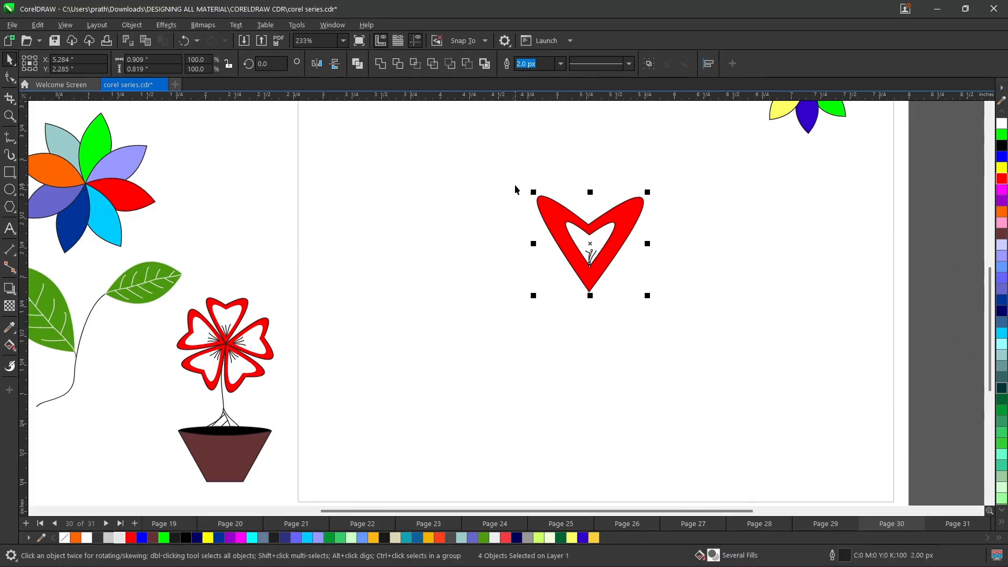
{"action": "key", "text": "ctrl+g"}
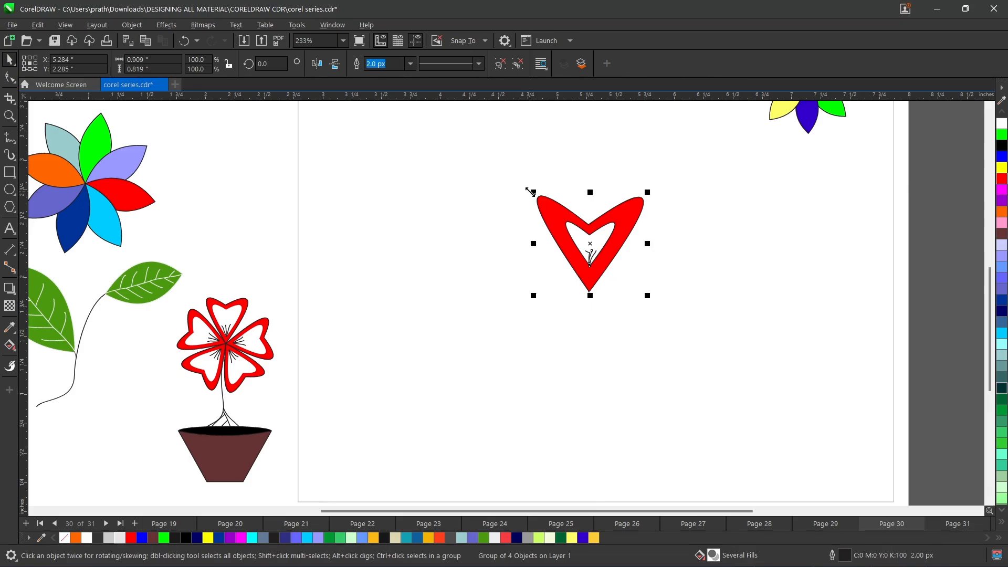
{"action": "left_click_drag", "start_coordinate": [533, 192], "coordinate": [551, 209]}
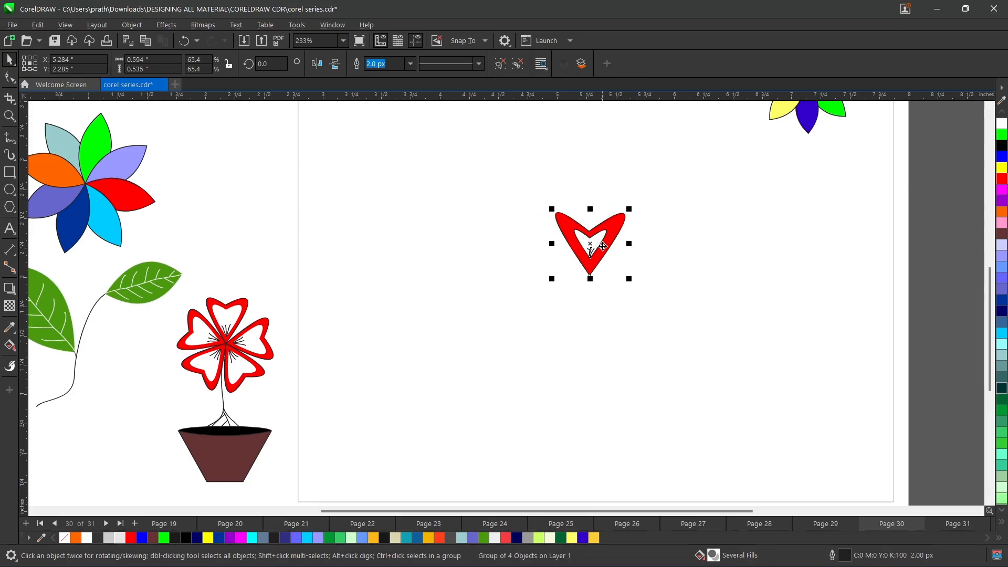
- Set the petal's rotation centre at its lower tip and create three copies, each rotated about 80° further clockwise
{"action": "left_click", "coordinate": [602, 246]}
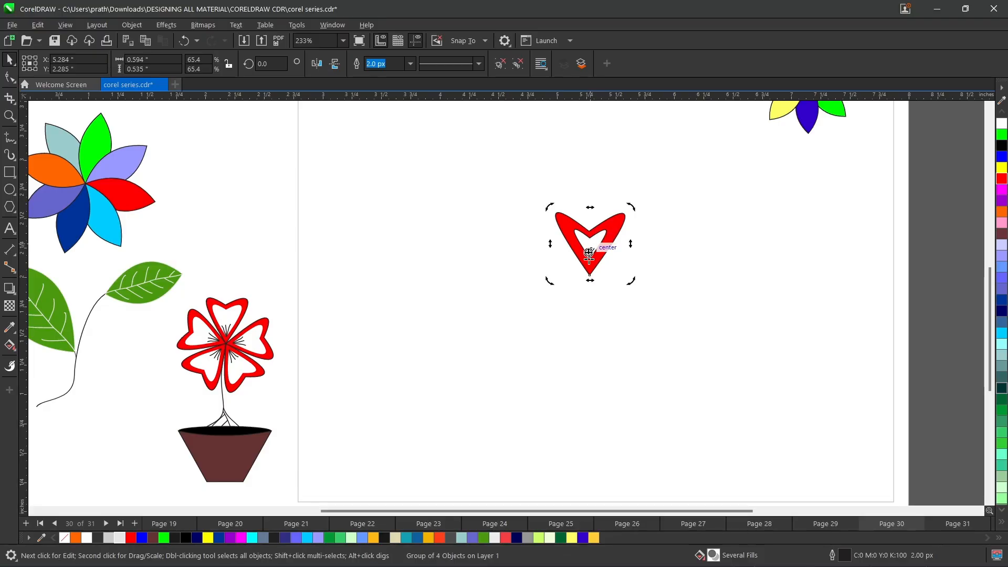
{"action": "left_click_drag", "start_coordinate": [590, 281], "coordinate": [589, 277]}
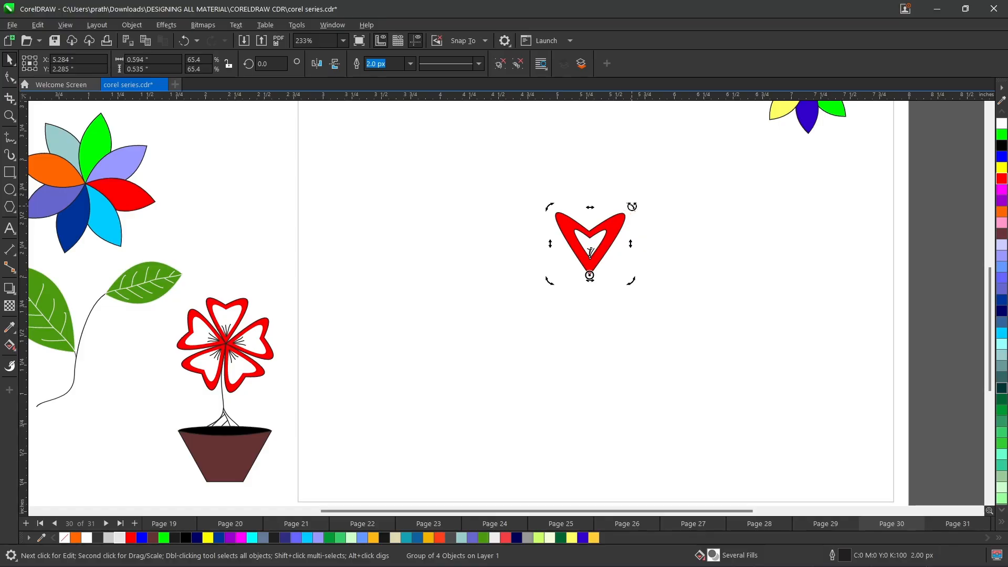
{"action": "left_click_drag", "start_coordinate": [631, 204], "coordinate": [758, 340]}
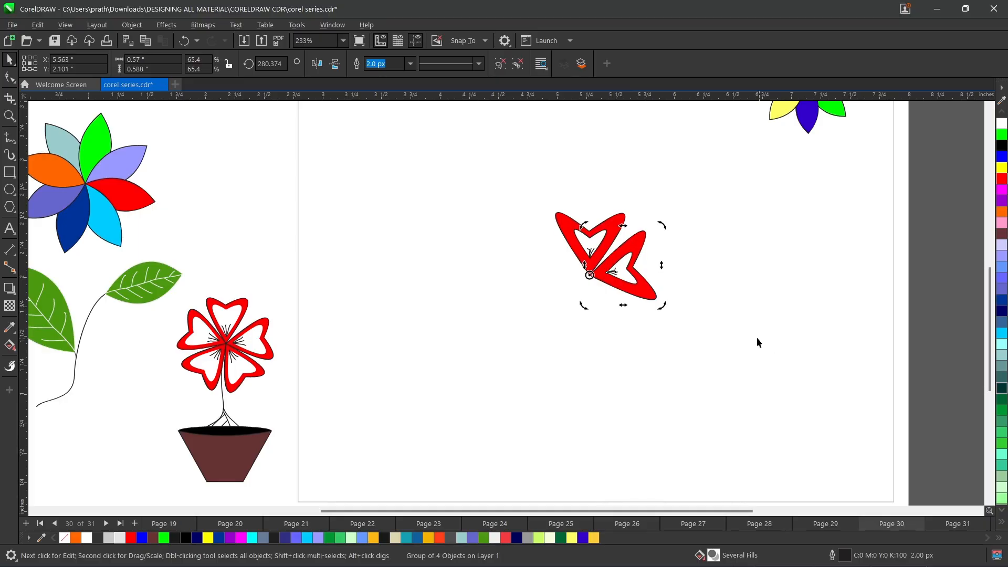
{"action": "key", "text": "ctrl+r"}
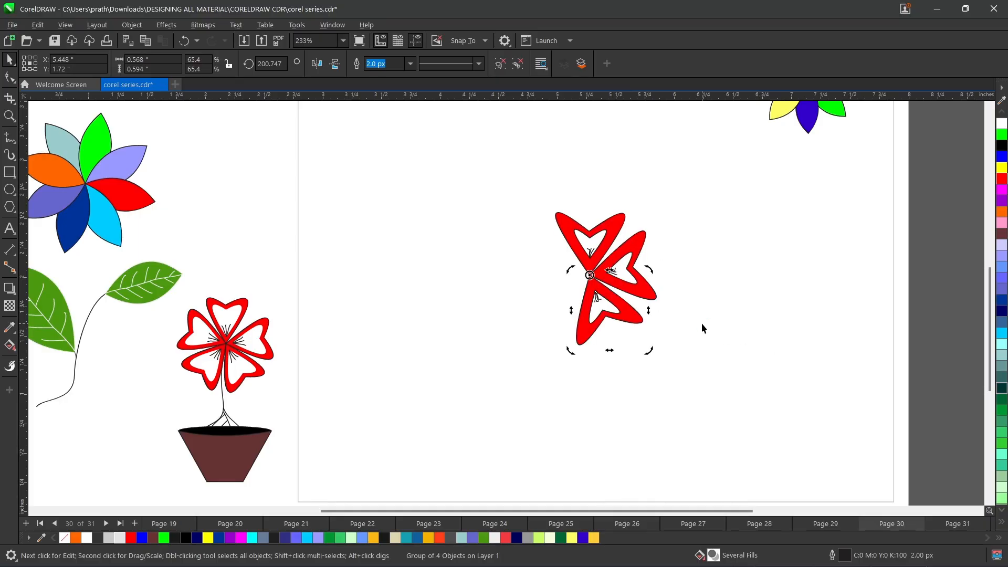
{"action": "key", "text": "ctrl+r"}
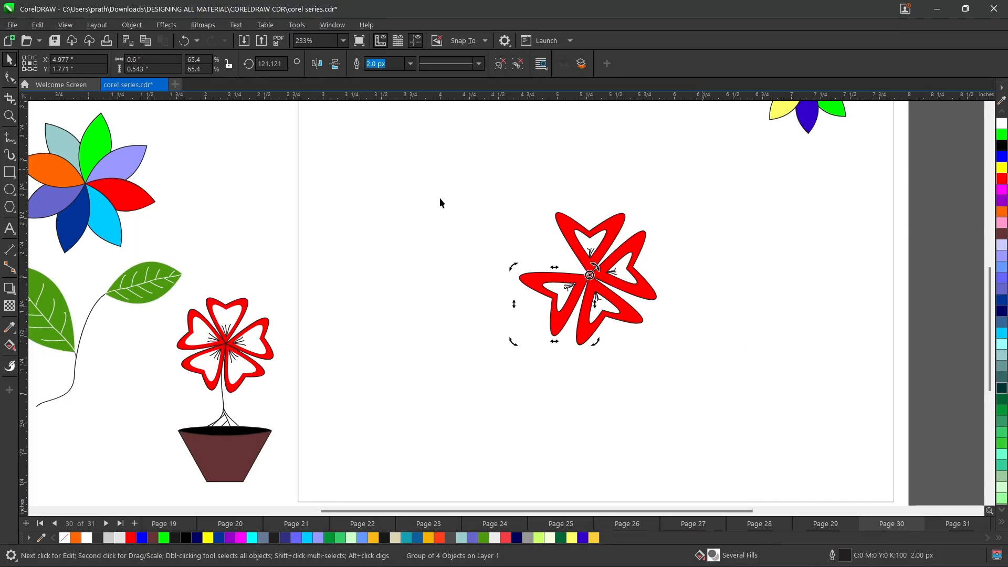
- Rotate the left petal to about 88° and the bottom petal to about 179° around the flower's centre
{"action": "left_click_drag", "start_coordinate": [512, 344], "coordinate": [501, 288]}
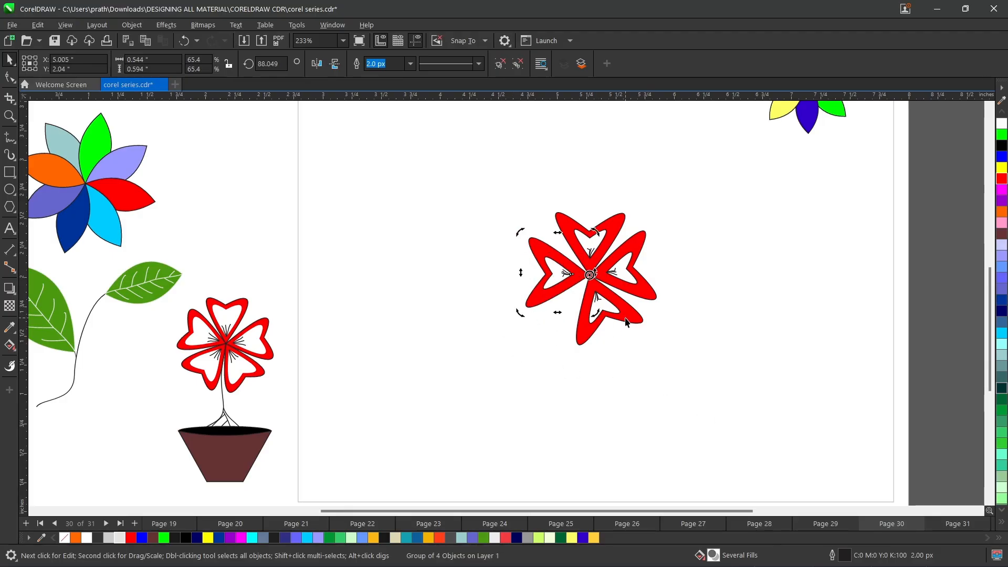
{"action": "left_click", "coordinate": [616, 314]}
{"action": "left_click", "coordinate": [616, 315]}
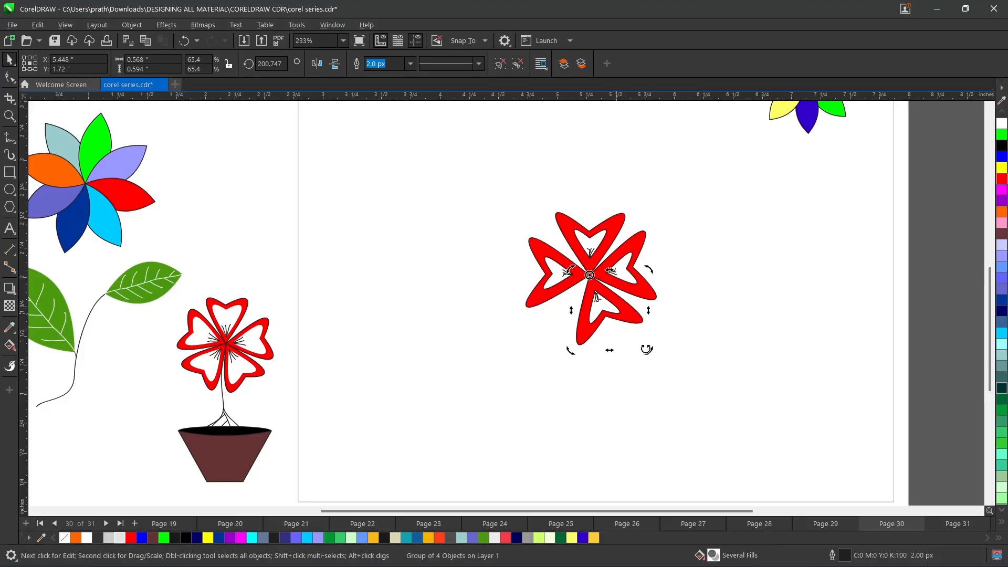
{"action": "left_click_drag", "start_coordinate": [651, 353], "coordinate": [616, 360]}
{"action": "left_click", "coordinate": [634, 255]}
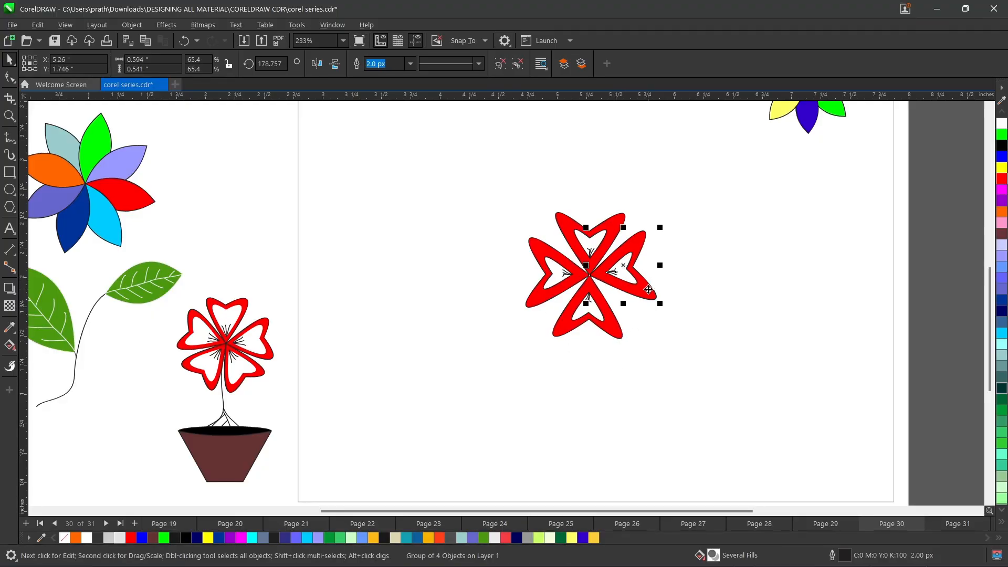
{"action": "left_click_drag", "start_coordinate": [662, 309], "coordinate": [643, 323]}
{"action": "left_click", "coordinate": [644, 282]}
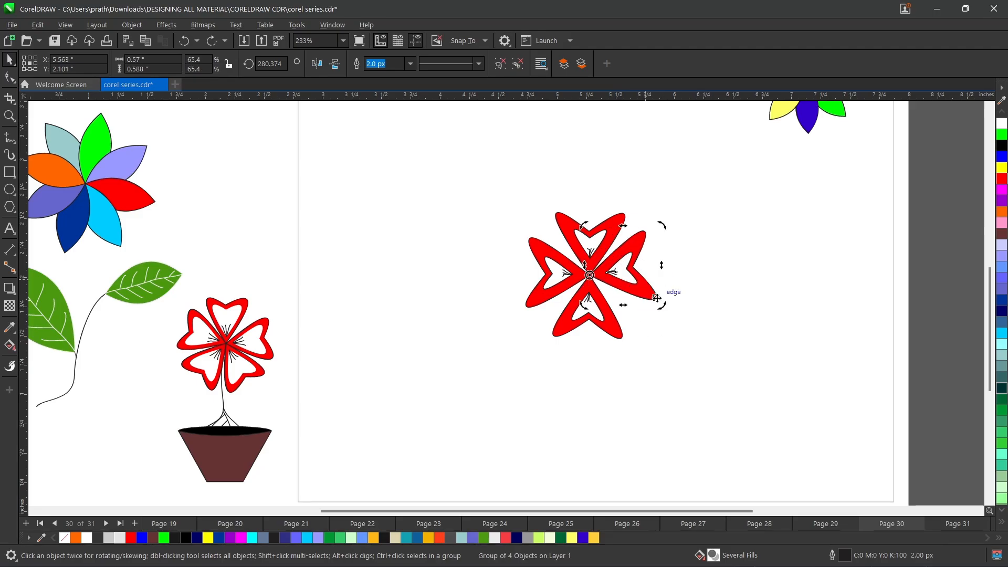
{"action": "key", "text": "ctrl+z"}
{"action": "key", "text": "F10"}
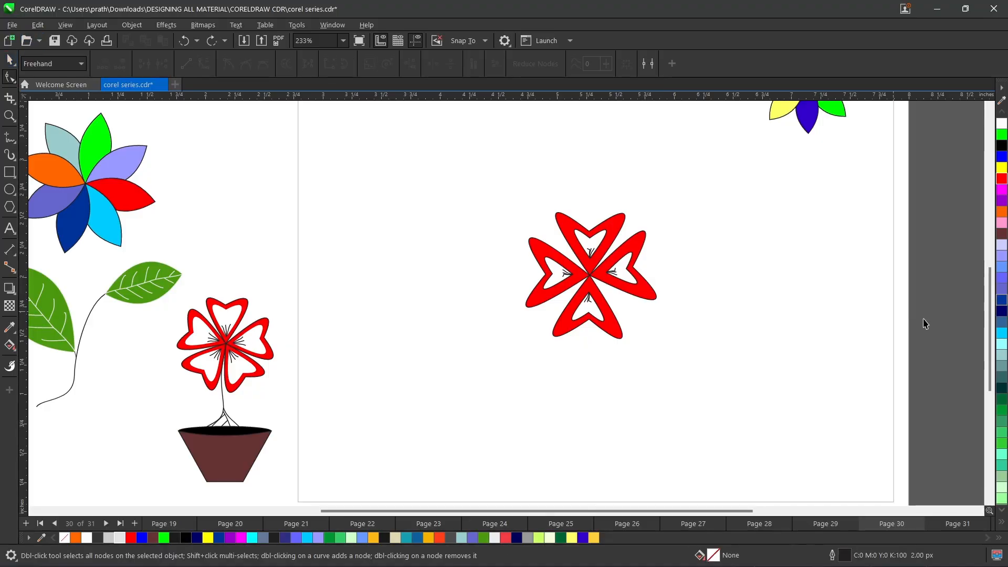
{"action": "key", "text": "space"}
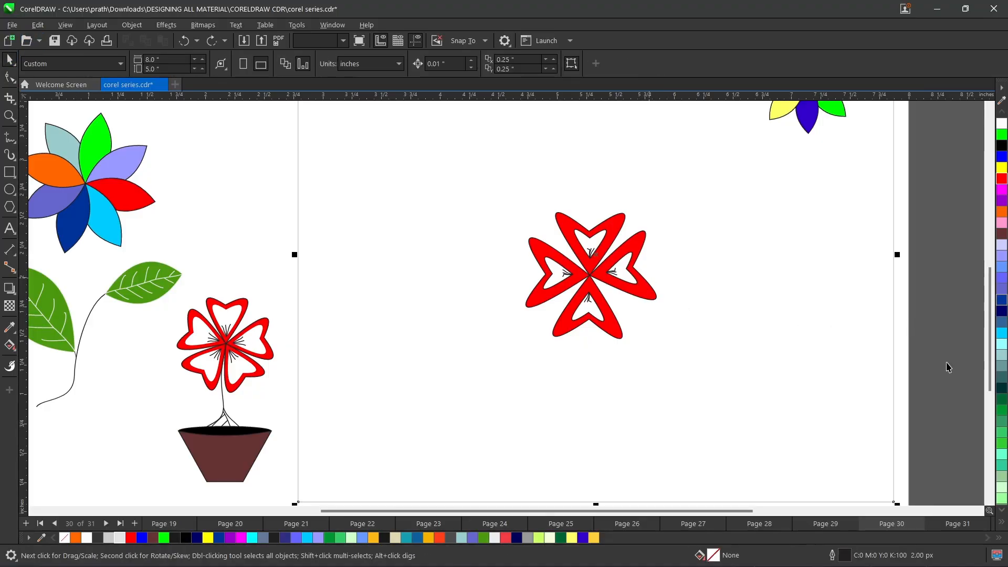
{"action": "left_click", "coordinate": [955, 362]}
{"action": "left_click_drag", "start_coordinate": [966, 359], "coordinate": [585, 227]}
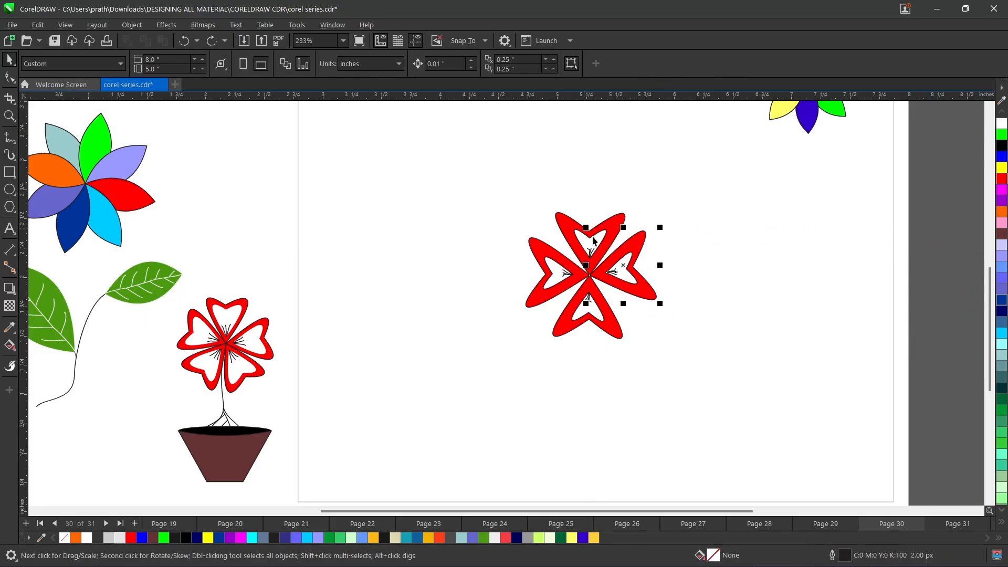
- Rotate the right petal to about 275° around the flower's centre, evening out the petal spacing
{"action": "left_click", "coordinate": [629, 272]}
{"action": "left_click_drag", "start_coordinate": [664, 306], "coordinate": [654, 309]}
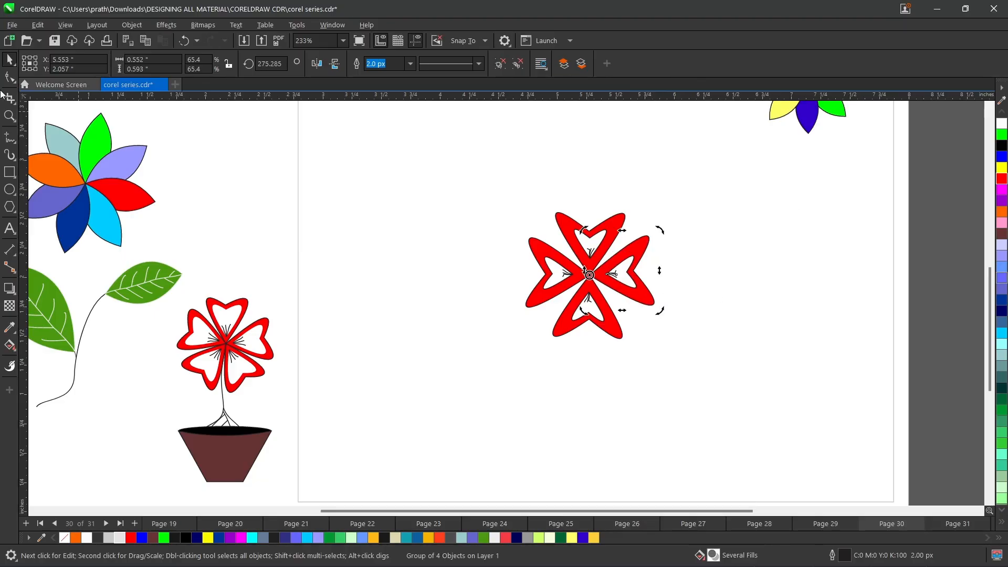
{"action": "left_click", "coordinate": [920, 183]}
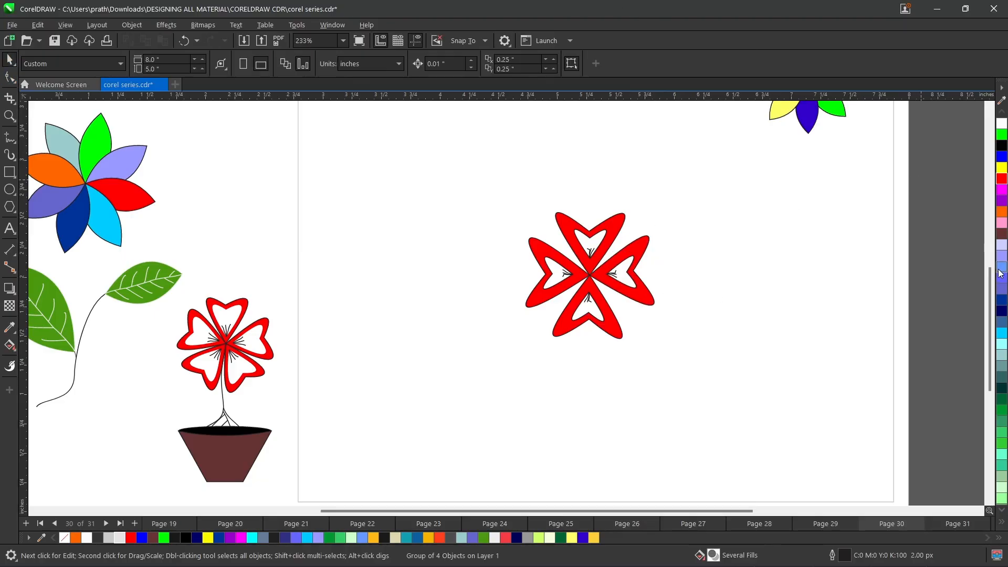
- Group the four petals and rotate the flower clockwise about its centre so the petals point diagonally
{"action": "scroll", "coordinate": [990, 287], "scroll_direction": "down", "scroll_amount": 2}
{"action": "scroll", "coordinate": [1000, 287], "scroll_direction": "down", "scroll_amount": 1}
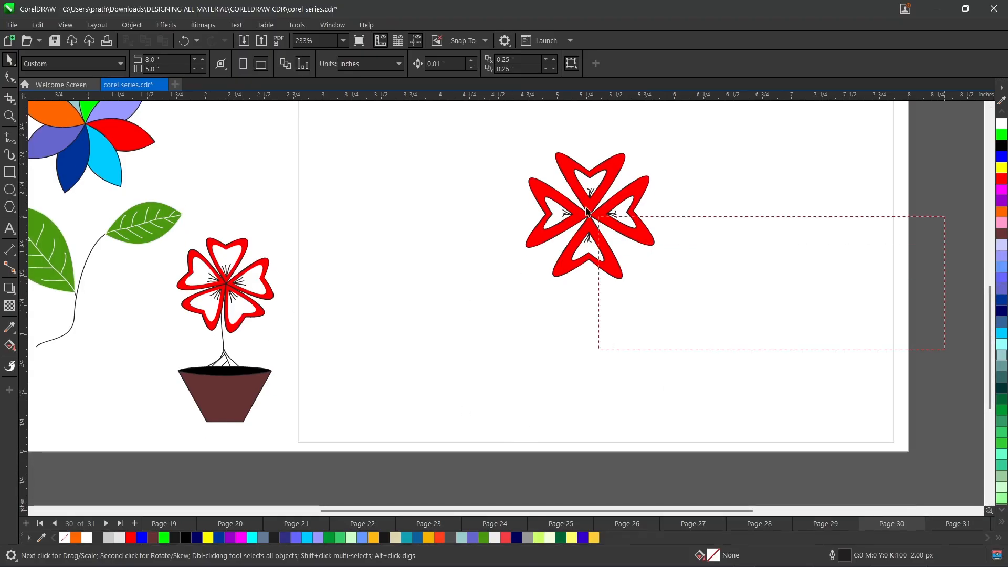
{"action": "left_click_drag", "start_coordinate": [587, 212], "coordinate": [507, 144]}
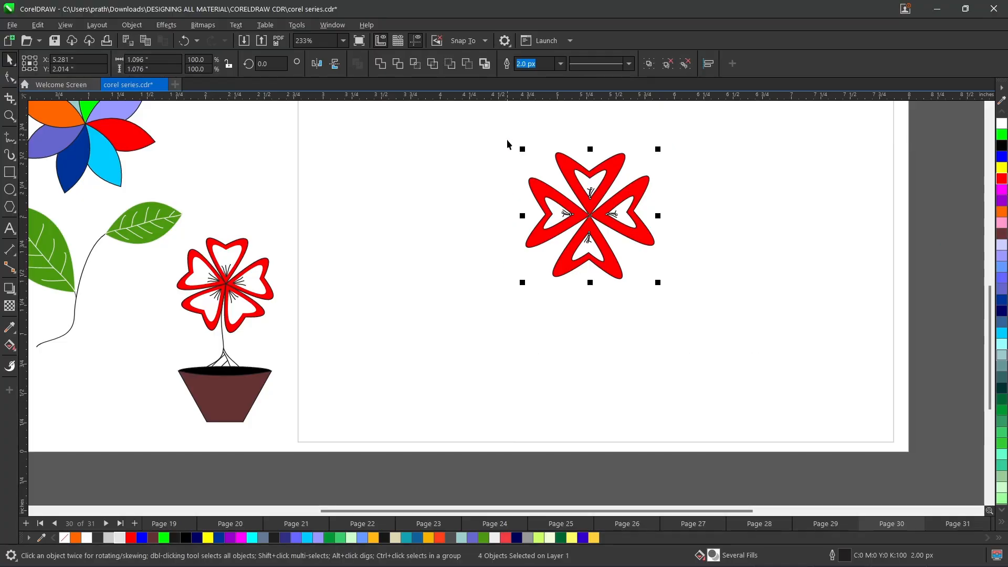
{"action": "key", "text": "ctrl+g"}
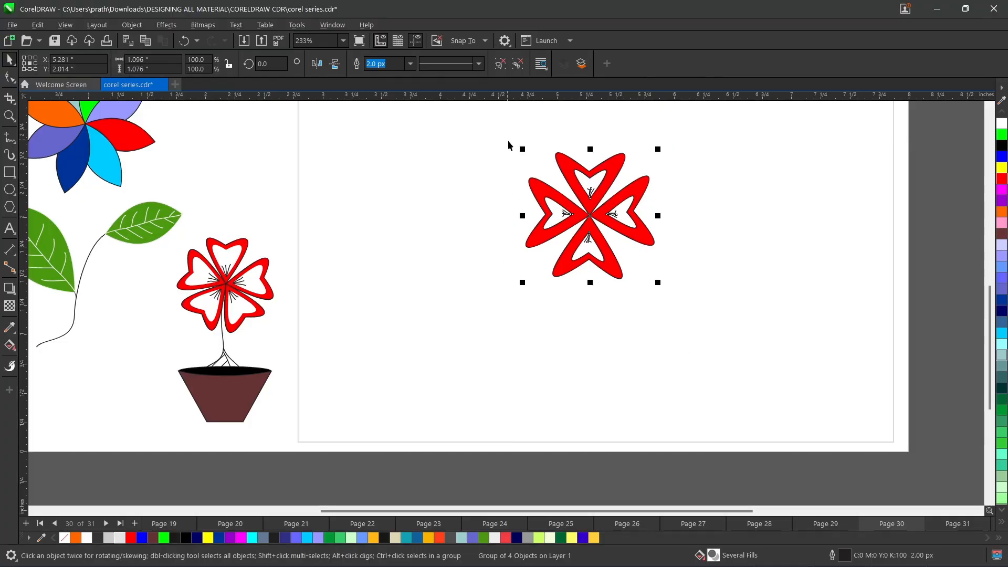
{"action": "left_click", "coordinate": [580, 161]}
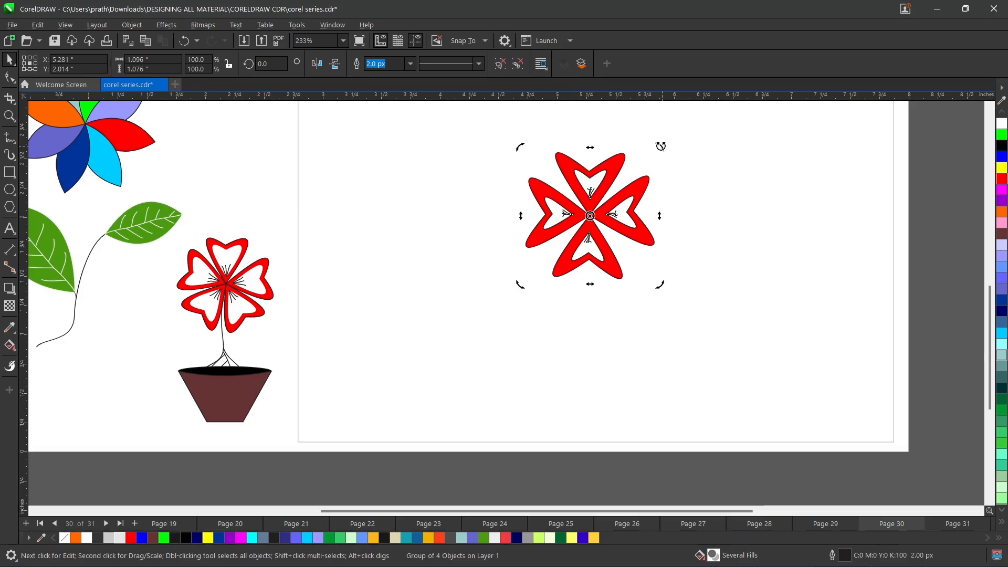
{"action": "left_click_drag", "start_coordinate": [659, 146], "coordinate": [705, 226]}
{"action": "left_click", "coordinate": [930, 224]}
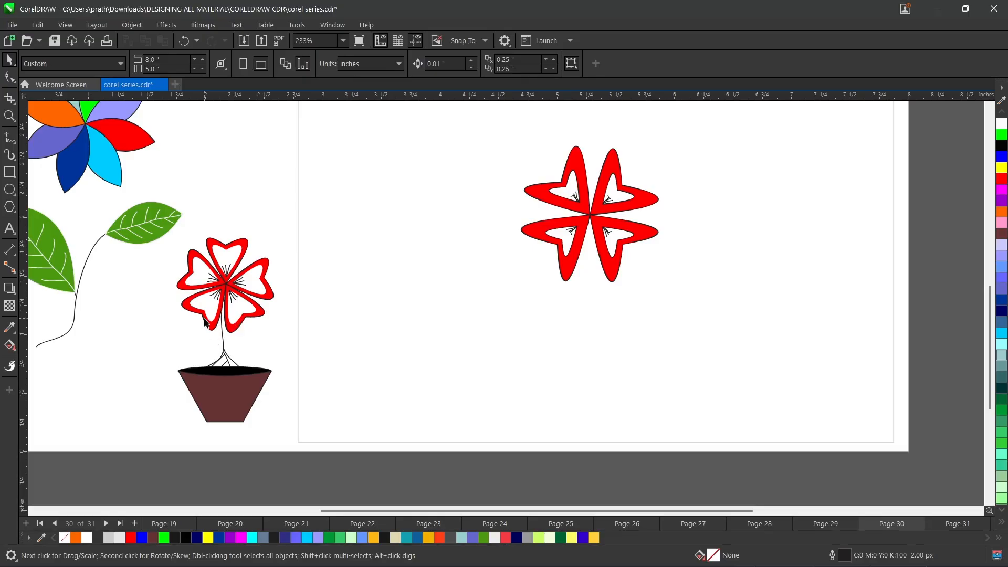
- Draw a freehand stem about 1.04 inches tall from the four-petal flower's centre downward, with short branching roots at its lower end
{"action": "left_click", "coordinate": [9, 139]}
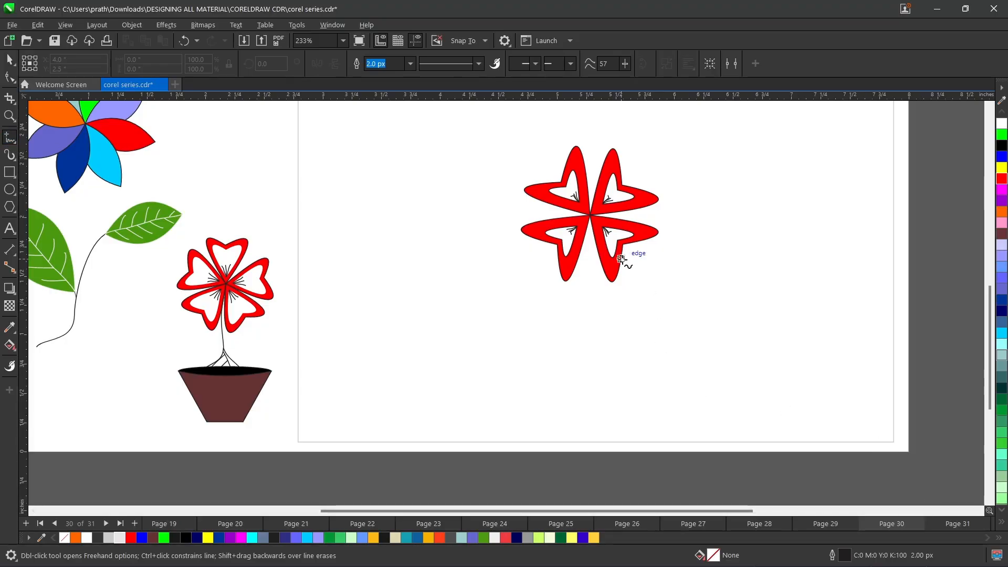
{"action": "left_click_drag", "start_coordinate": [591, 216], "coordinate": [588, 340]}
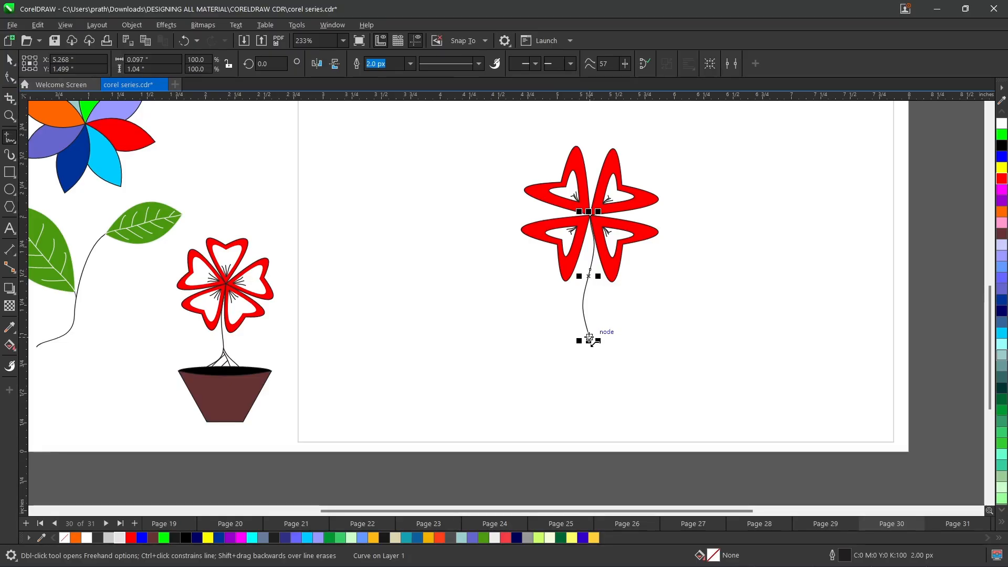
{"action": "mouse_move", "coordinate": [589, 338]}
{"action": "left_mouse_down"}
{"action": "mouse_move", "coordinate": [555, 355]}
{"action": "mouse_move", "coordinate": [607, 357]}
{"action": "mouse_move", "coordinate": [571, 354]}
{"action": "mouse_move", "coordinate": [586, 363]}
{"action": "mouse_move", "coordinate": [601, 340]}
{"action": "mouse_move", "coordinate": [605, 358]}
{"action": "left_mouse_up"}
- Draw a flat ellipse about 1.245 × 0.148 inches across the roots and fill it with black
{"action": "left_click", "coordinate": [9, 60]}
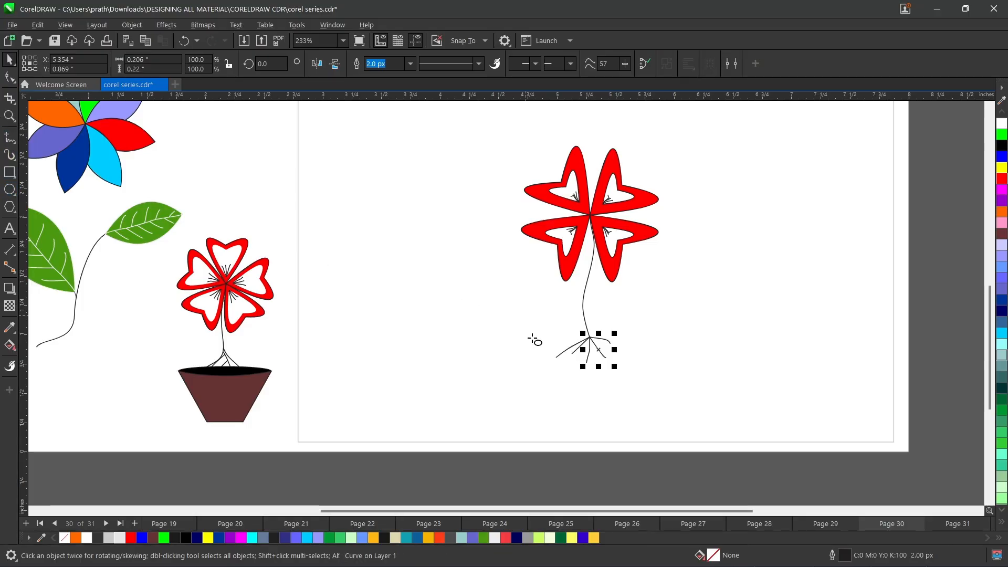
{"action": "left_click_drag", "start_coordinate": [510, 335], "coordinate": [658, 353]}
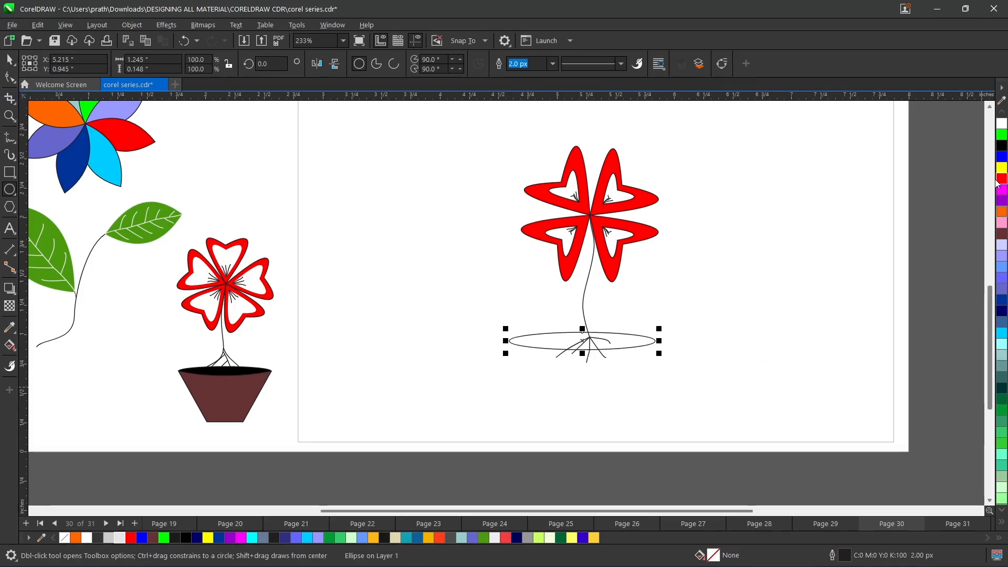
{"action": "left_click", "coordinate": [1001, 146]}
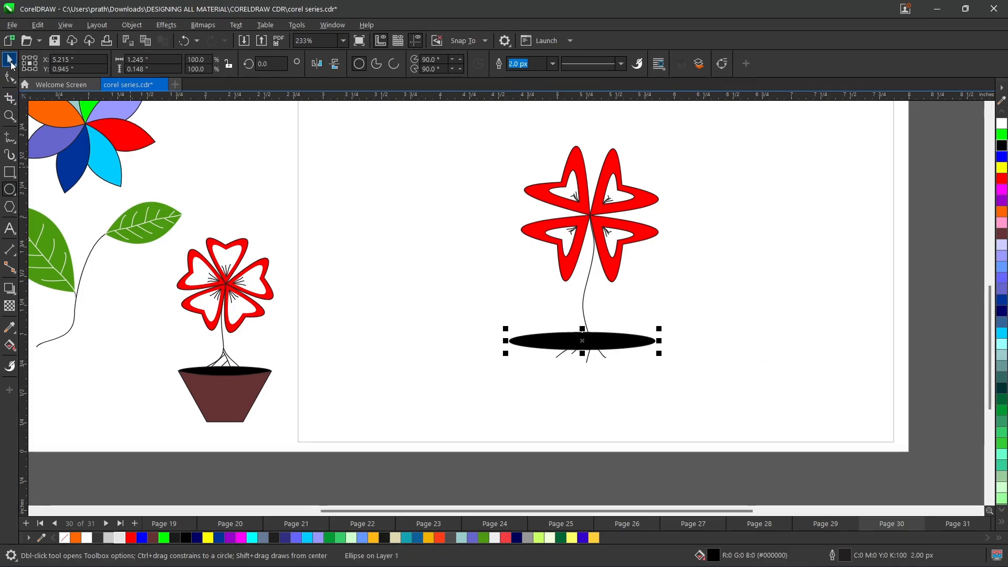
- Move the black ellipse down and centre it under the stem, leaving only the tops of the roots exposed
{"action": "left_click", "coordinate": [9, 60]}
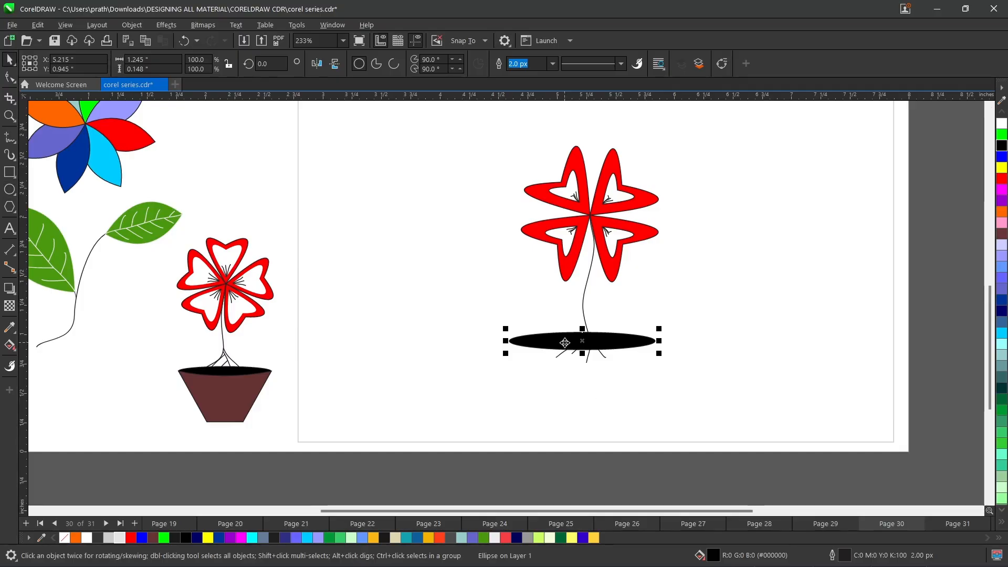
{"action": "left_click_drag", "start_coordinate": [565, 343], "coordinate": [572, 369]}
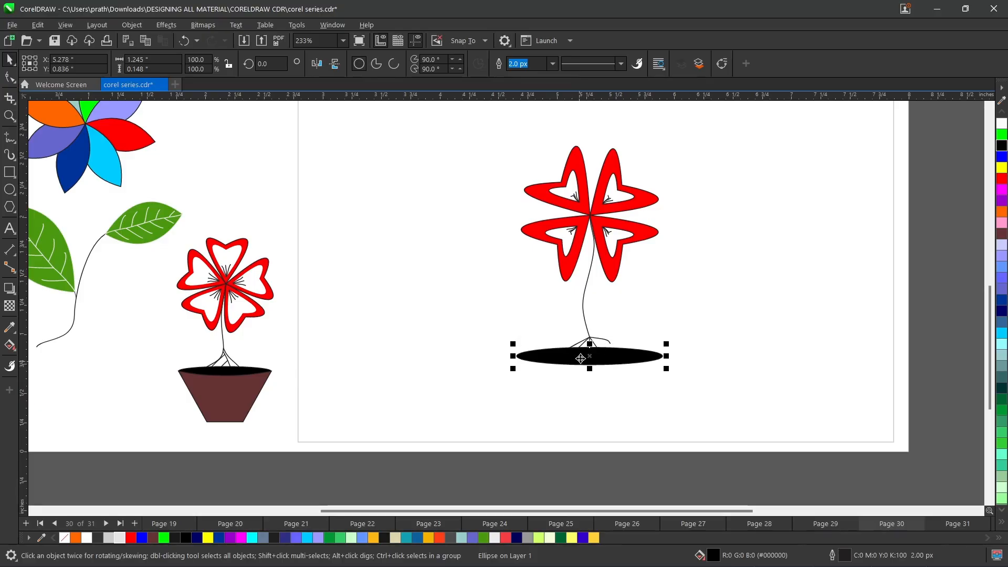
{"action": "key", "text": "Up"}
{"action": "key", "text": "Up"}
{"action": "key", "text": "Up"}
{"action": "key", "text": "Up"}
{"action": "key", "text": "Up"}
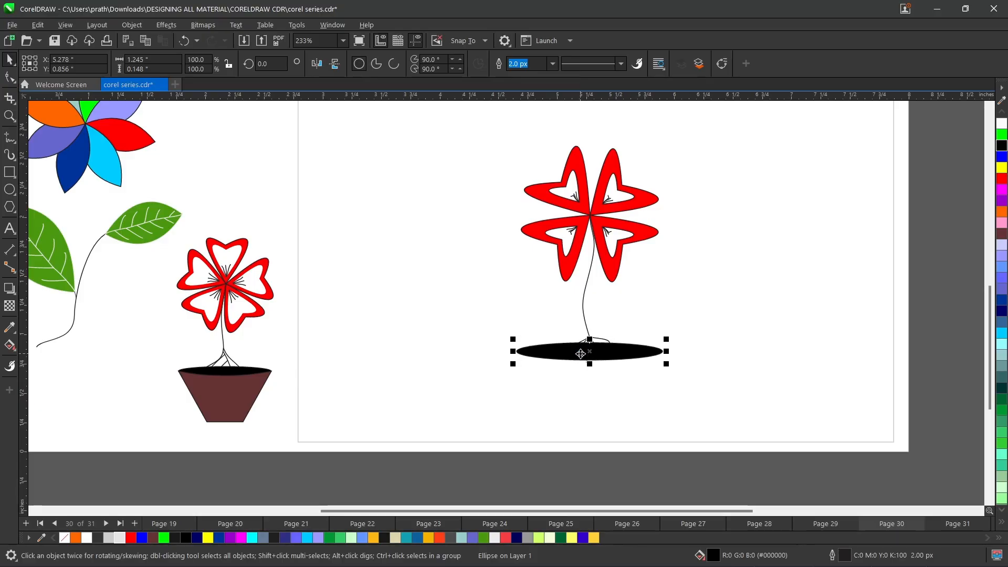
{"action": "key", "text": "Down"}
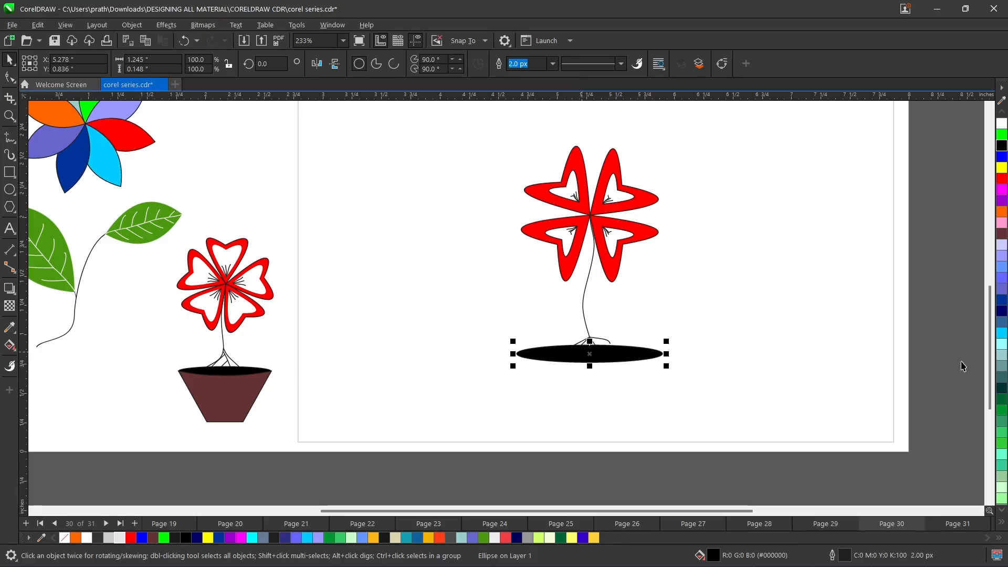
{"action": "left_click", "coordinate": [969, 347]}
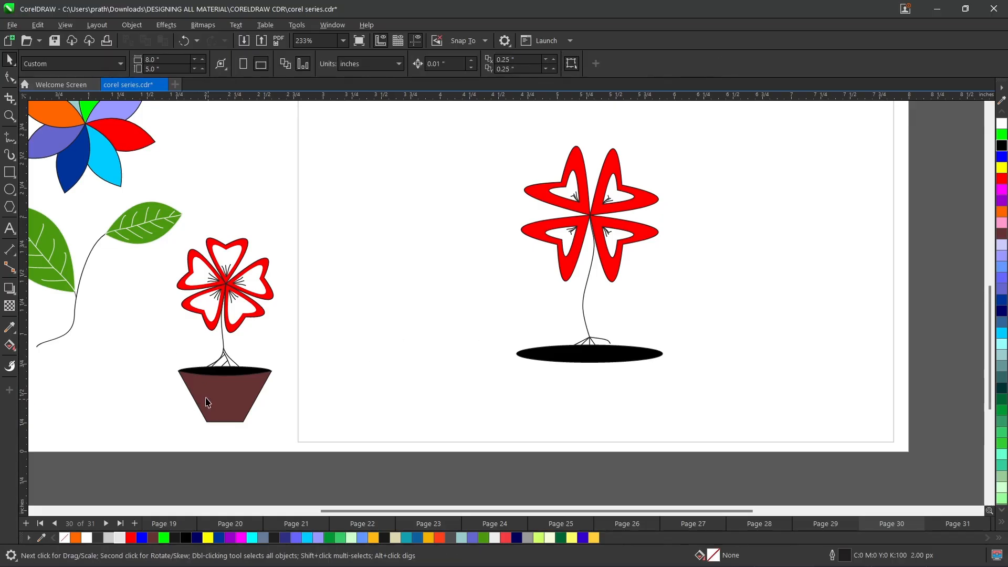
- Draw a rectangle about 1.245 × 0.584 inches down from the middle of the ellipse and convert it to curves
{"action": "left_click", "coordinate": [9, 173]}
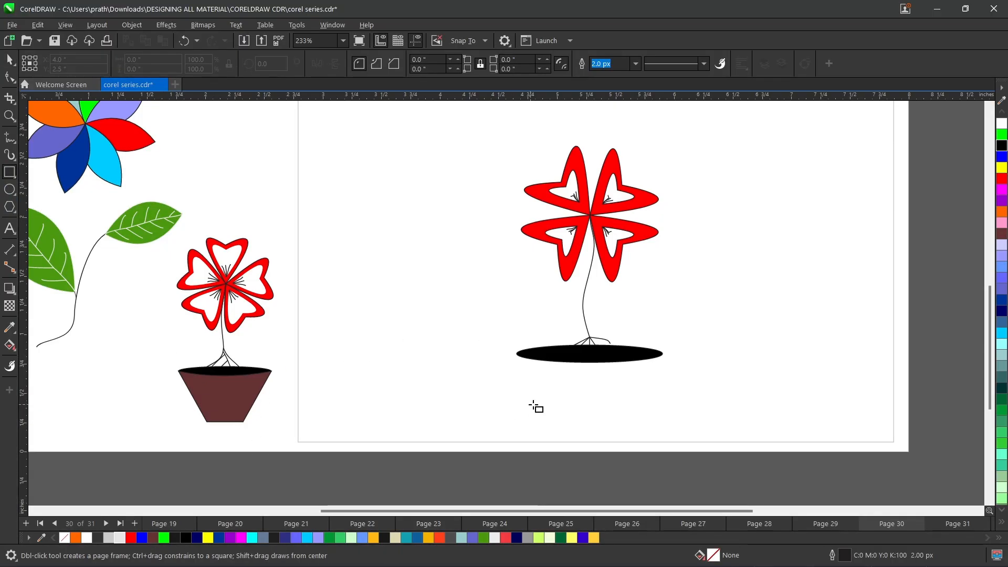
{"action": "left_click_drag", "start_coordinate": [519, 353], "coordinate": [663, 423]}
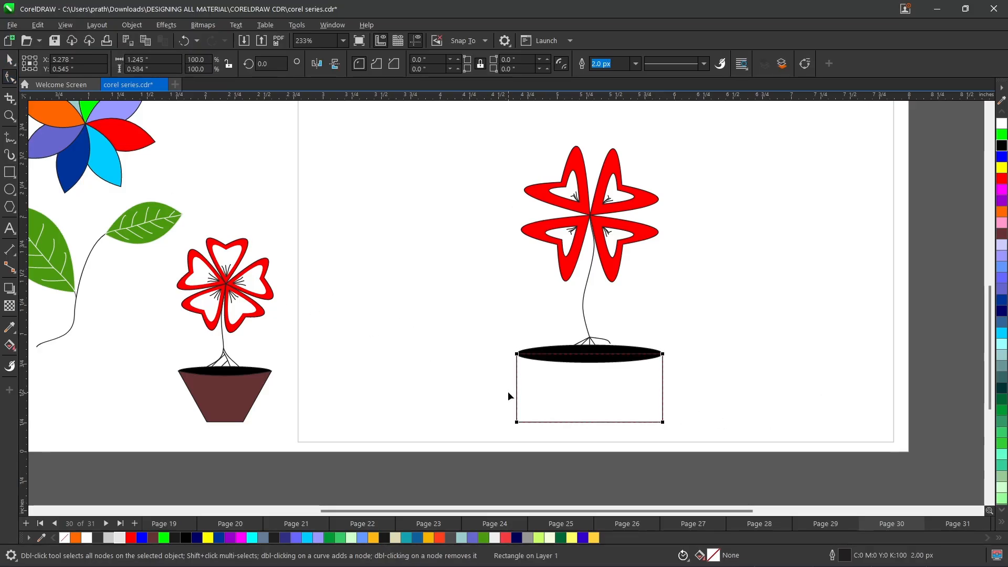
{"action": "key", "text": "ctrl+q"}
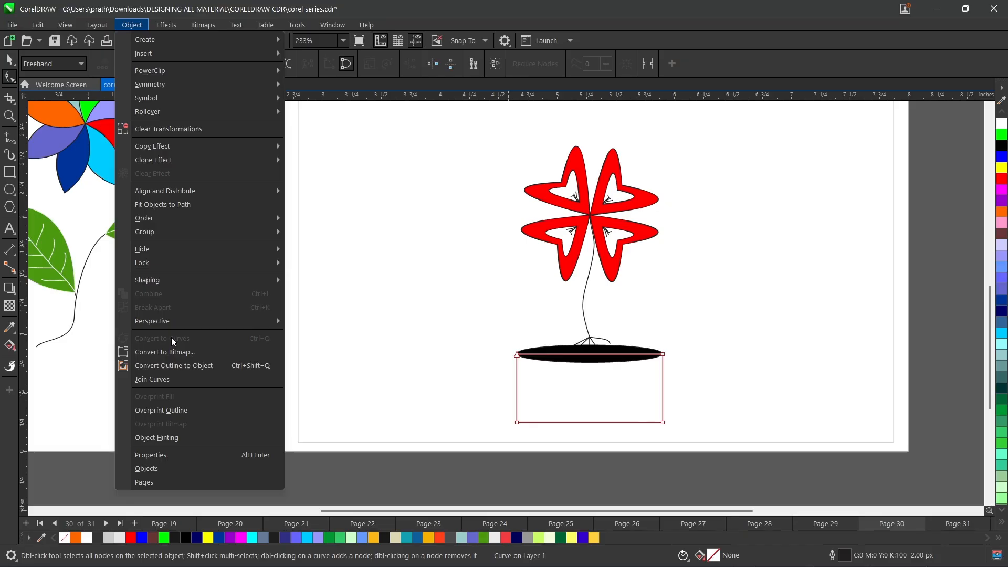
{"action": "left_click", "coordinate": [10, 60]}
{"action": "left_click", "coordinate": [10, 59]}
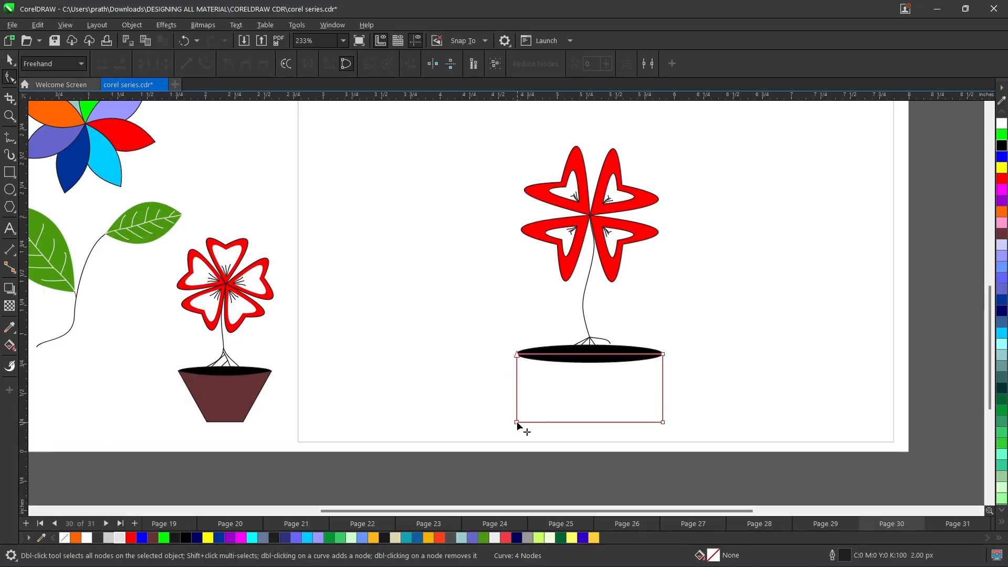
- Move the rectangle's two lower nodes inward and slightly down, level with each other, to form a tapered pot
{"action": "left_click_drag", "start_coordinate": [518, 423], "coordinate": [545, 431]}
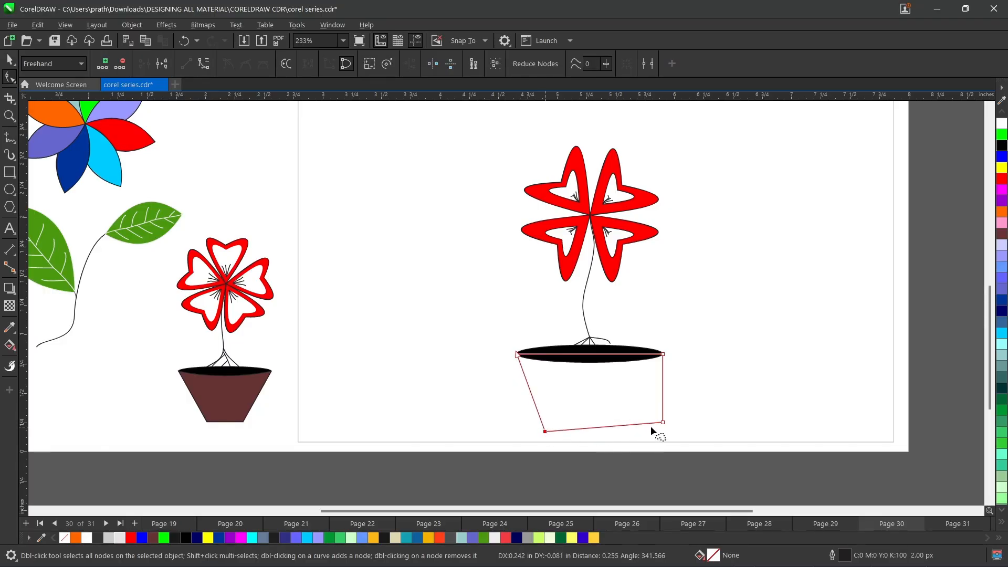
{"action": "key", "text": "Delete"}
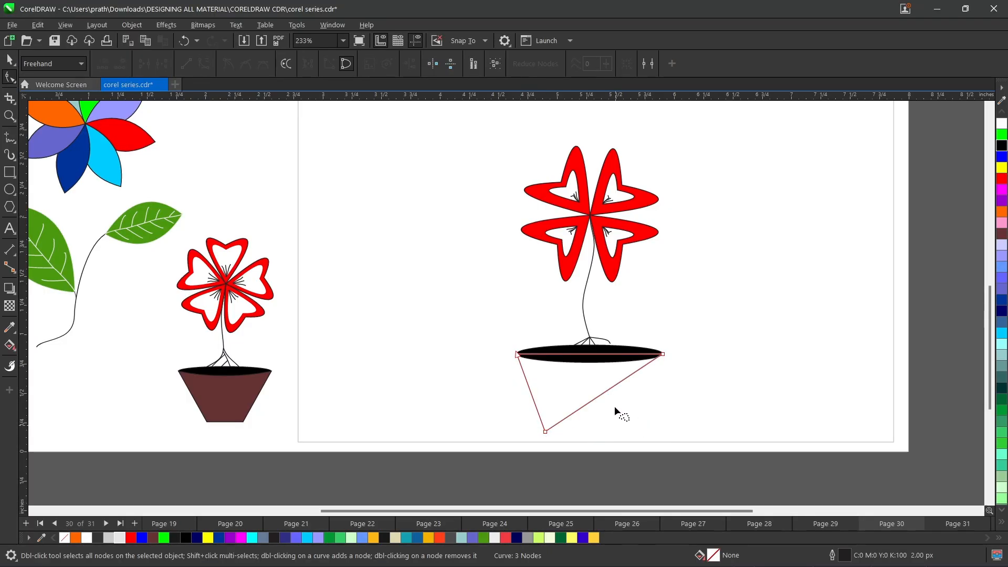
{"action": "key", "text": "ctrl+z"}
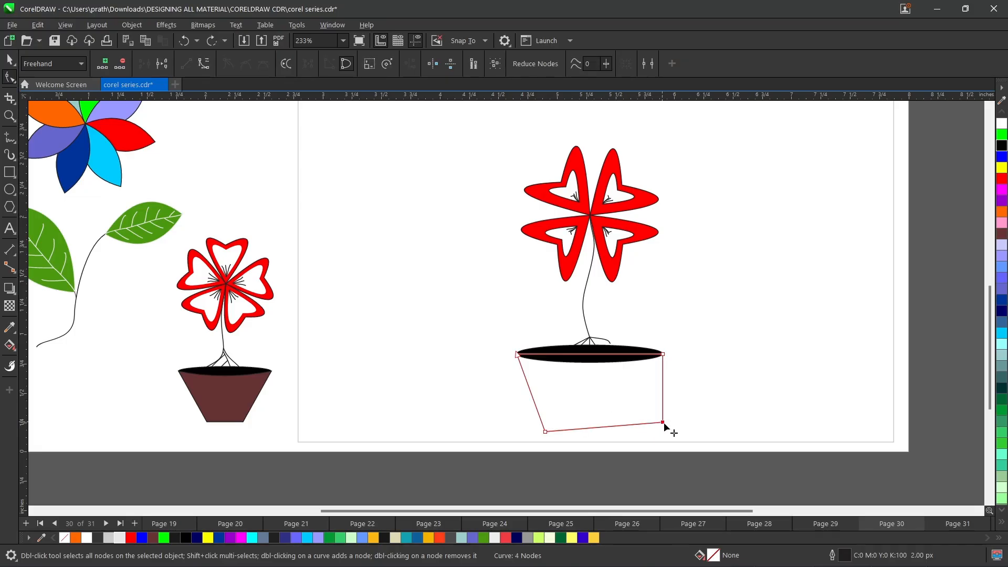
{"action": "left_click_drag", "start_coordinate": [663, 423], "coordinate": [620, 435]}
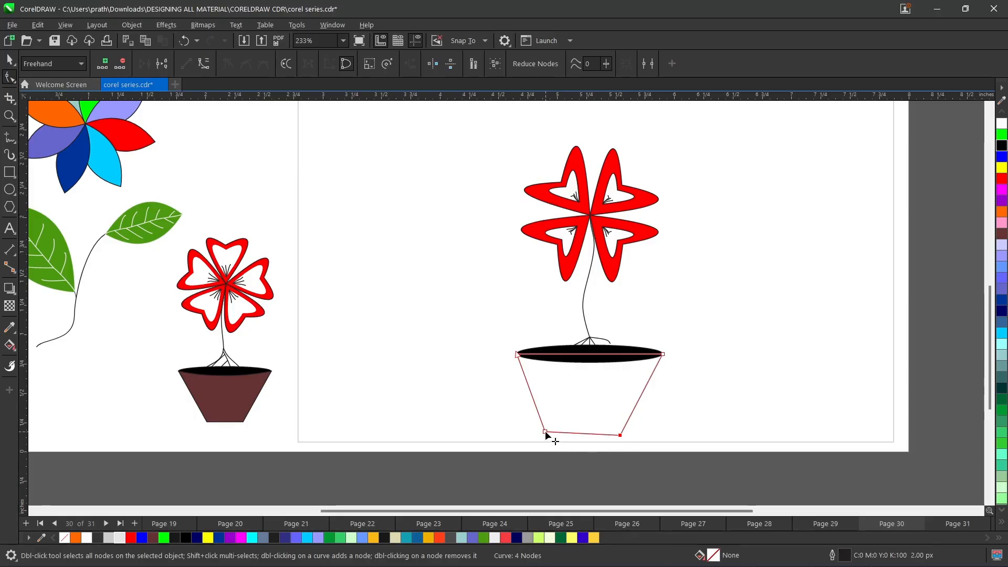
{"action": "left_click_drag", "start_coordinate": [545, 432], "coordinate": [560, 436]}
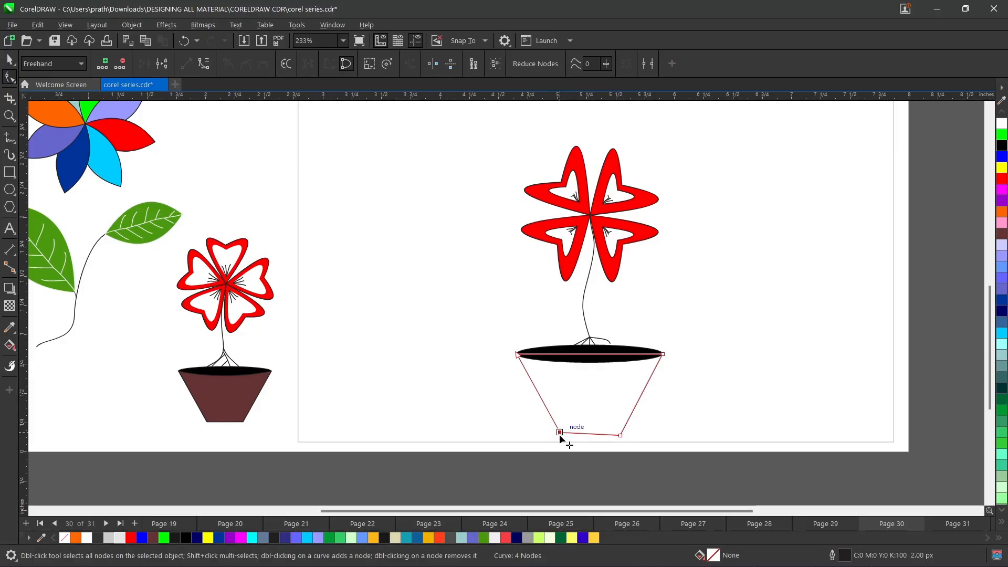
{"action": "left_click", "coordinate": [559, 436]}
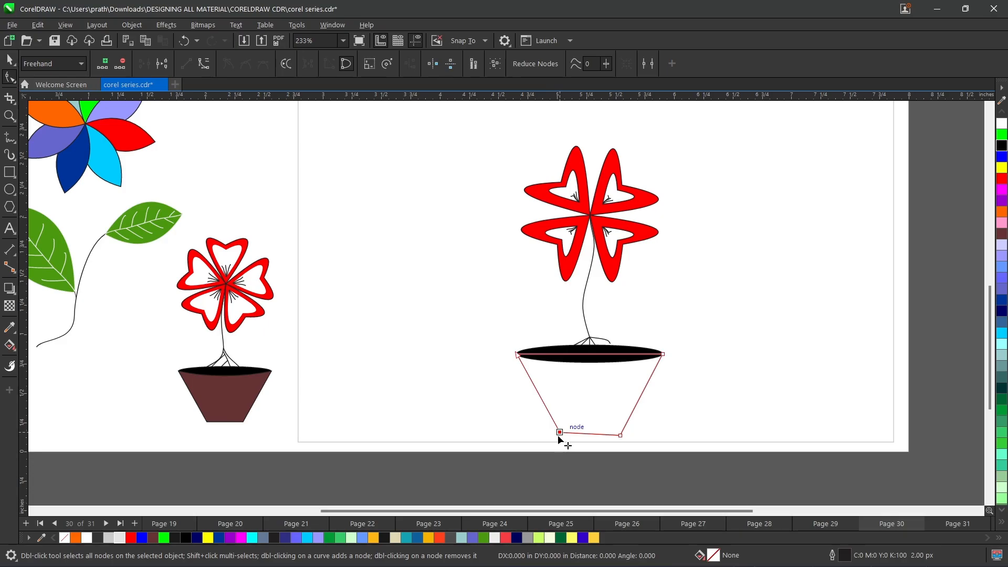
{"action": "scroll", "coordinate": [563, 440], "scroll_direction": "up", "scroll_amount": 3}
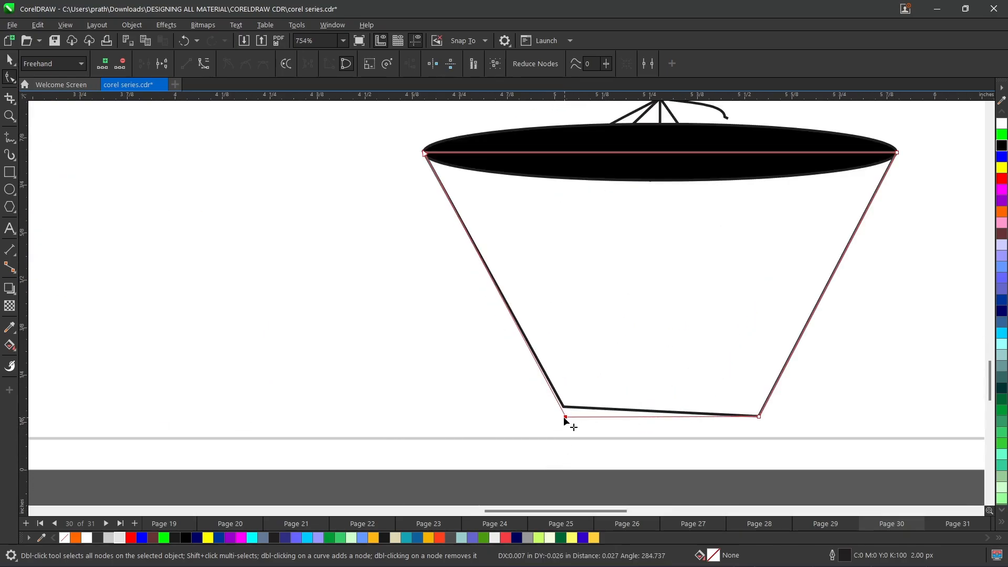
{"action": "scroll", "coordinate": [563, 415], "scroll_direction": "down", "scroll_amount": 2}
{"action": "scroll", "coordinate": [562, 405], "scroll_direction": "down", "scroll_amount": 1}
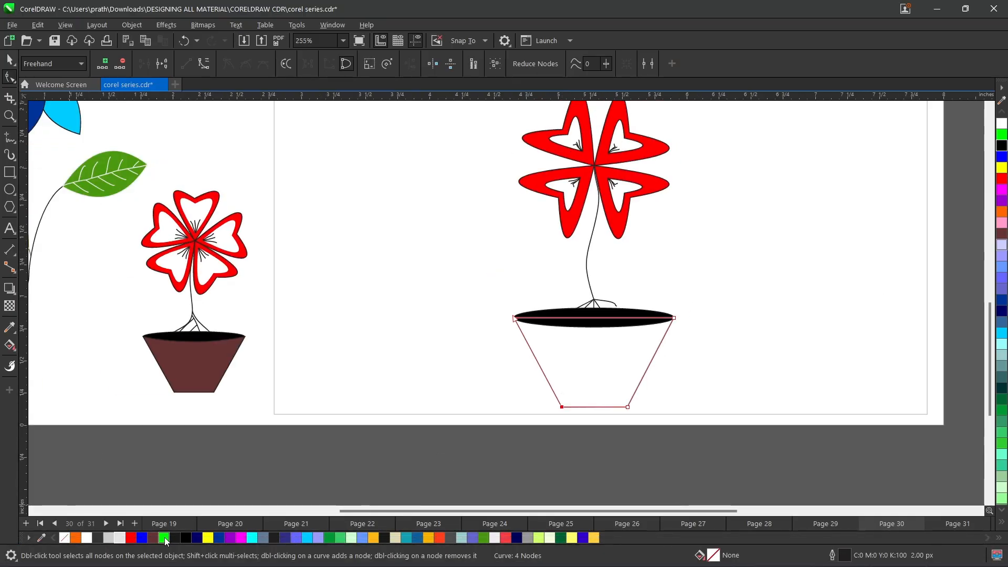
- Fill the tapered pot shape with Dark Brown and deselect it
{"action": "left_click", "coordinate": [152, 537]}
{"action": "scroll", "coordinate": [574, 383], "scroll_direction": "down", "scroll_amount": 1}
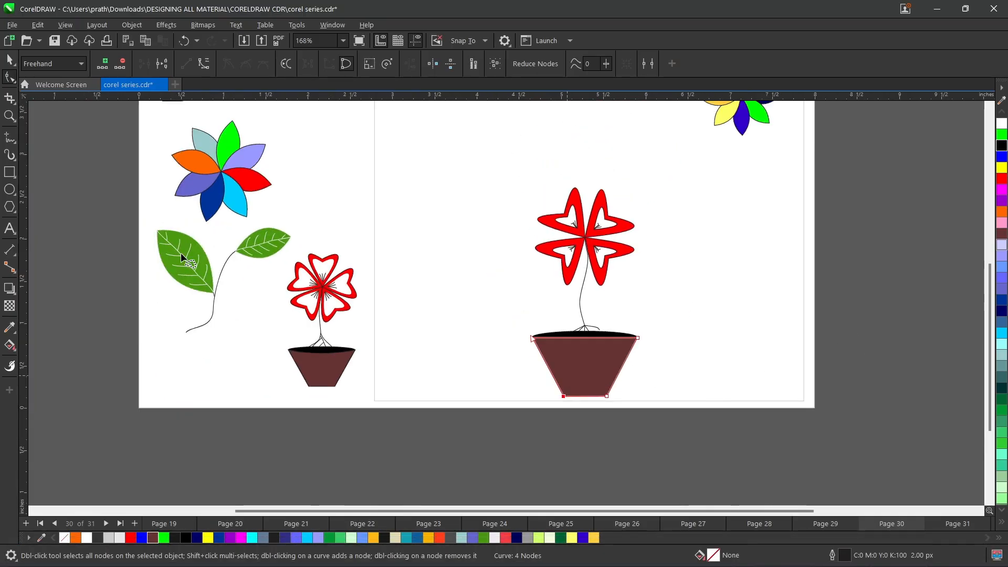
{"action": "left_click", "coordinate": [9, 60]}
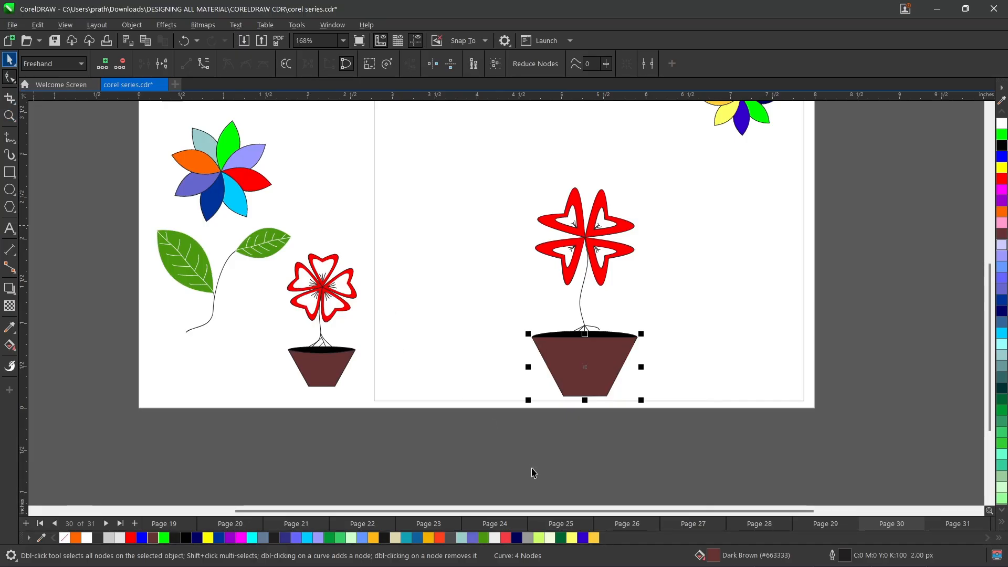
{"action": "left_click", "coordinate": [716, 254]}
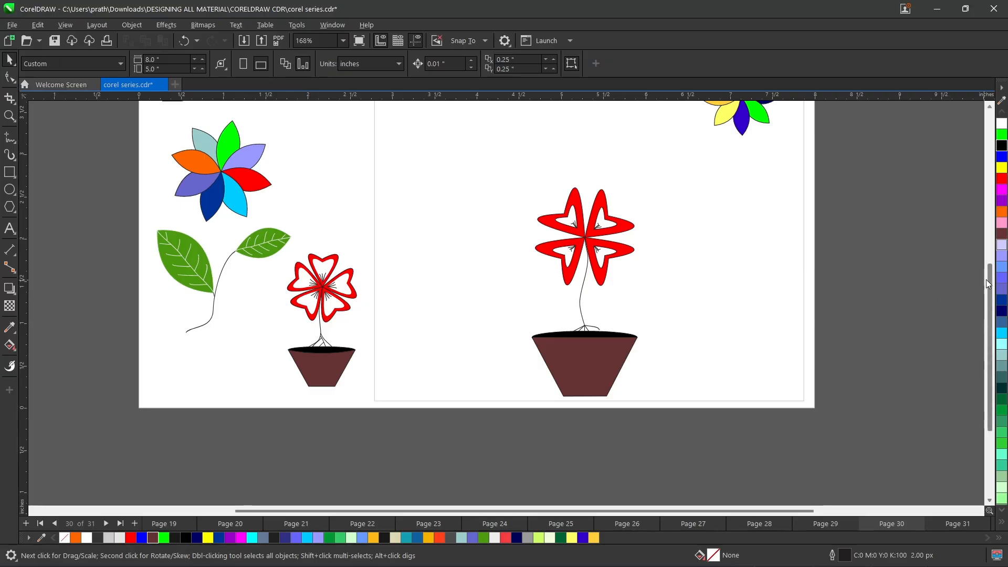
{"action": "scroll", "coordinate": [927, 298], "scroll_direction": "up", "scroll_amount": 2}
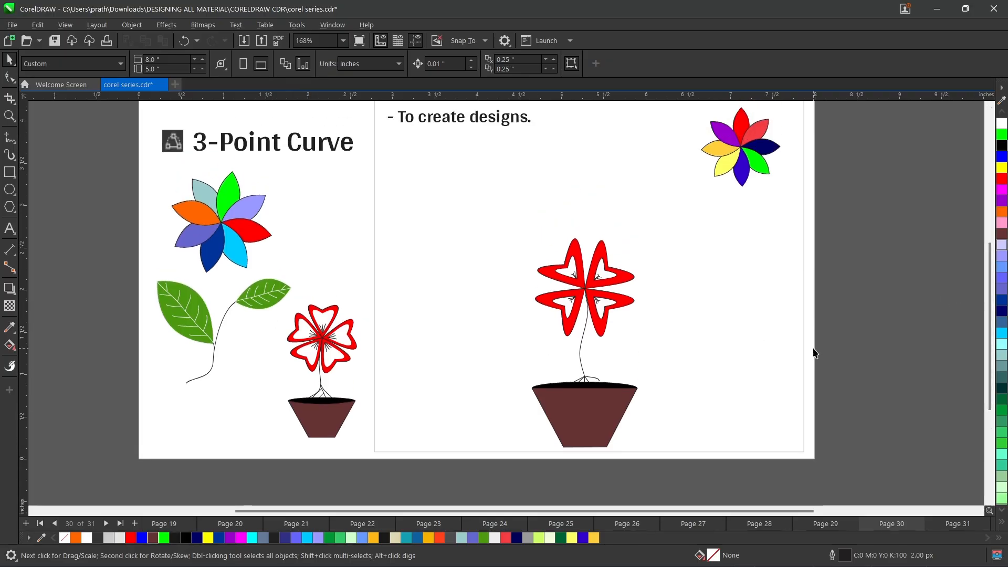
{"action": "scroll", "coordinate": [991, 325], "scroll_direction": "down", "scroll_amount": 5}
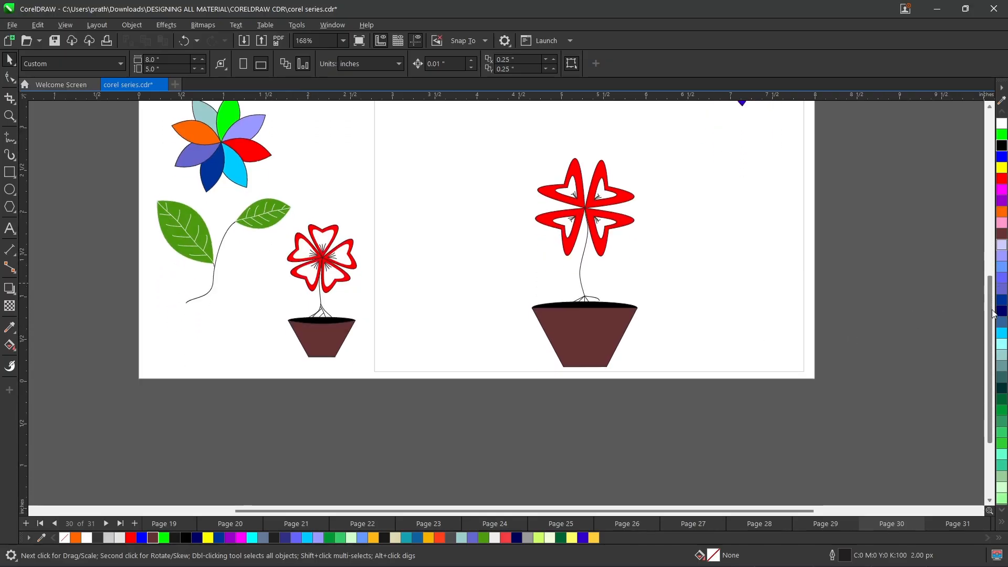
{"action": "left_click_drag", "start_coordinate": [991, 329], "coordinate": [998, 252]}
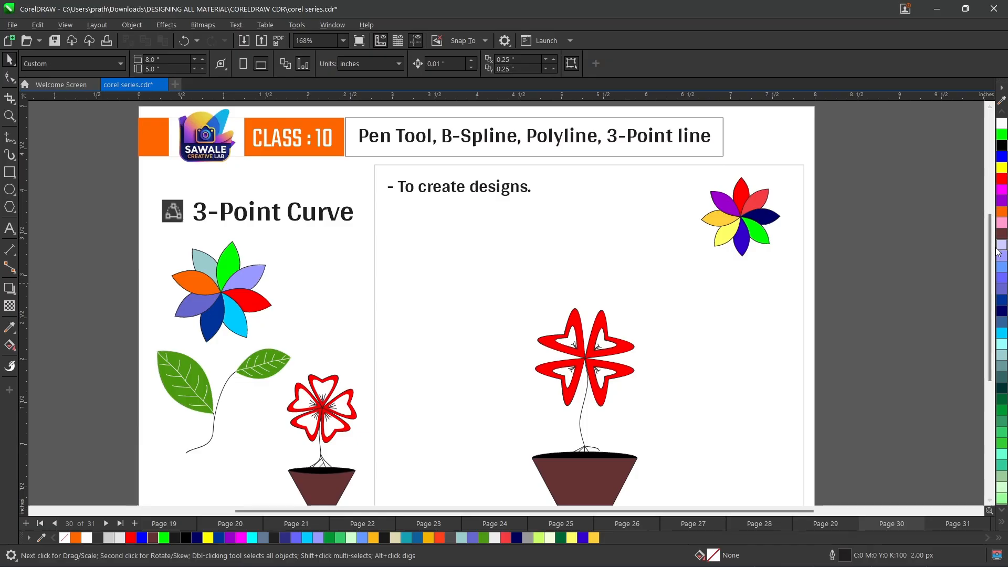
{"action": "left_click_drag", "start_coordinate": [990, 249], "coordinate": [992, 250]}
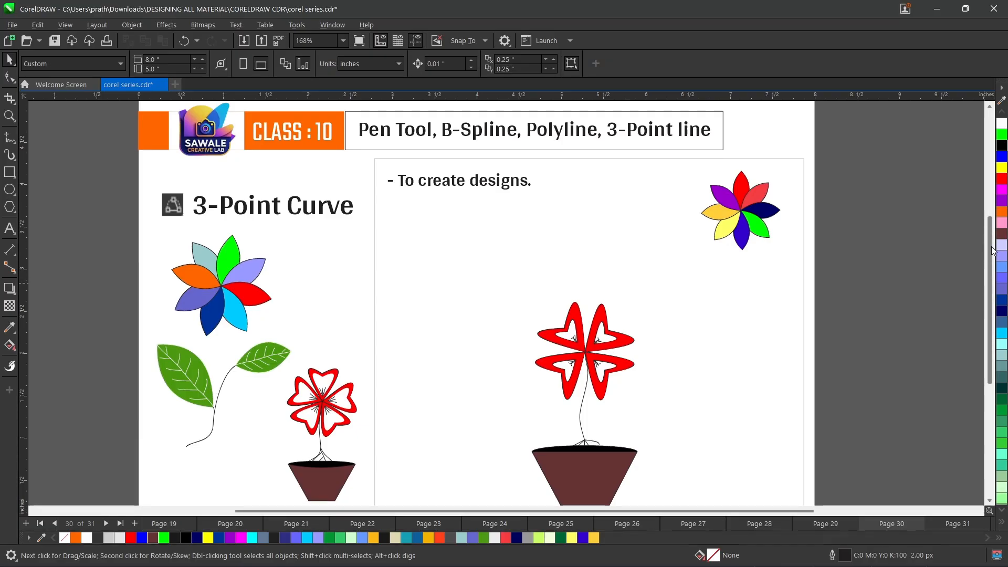
{"action": "left_click_drag", "start_coordinate": [992, 250], "coordinate": [992, 264]}
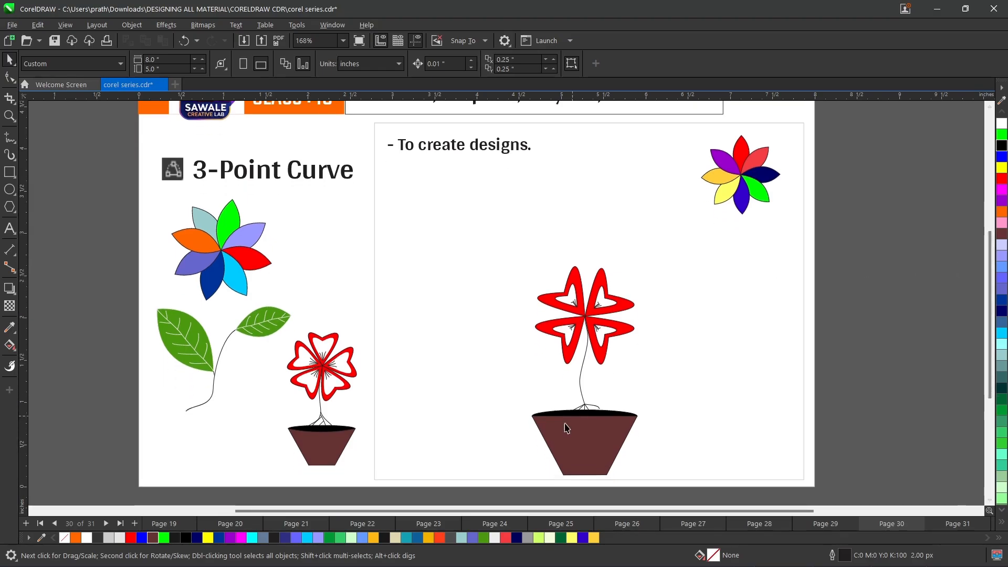
- Browse the lesson pages between Page 27 and Page 30 and return to the Pen Tool lesson on Page 27
{"action": "left_click", "coordinate": [682, 522]}
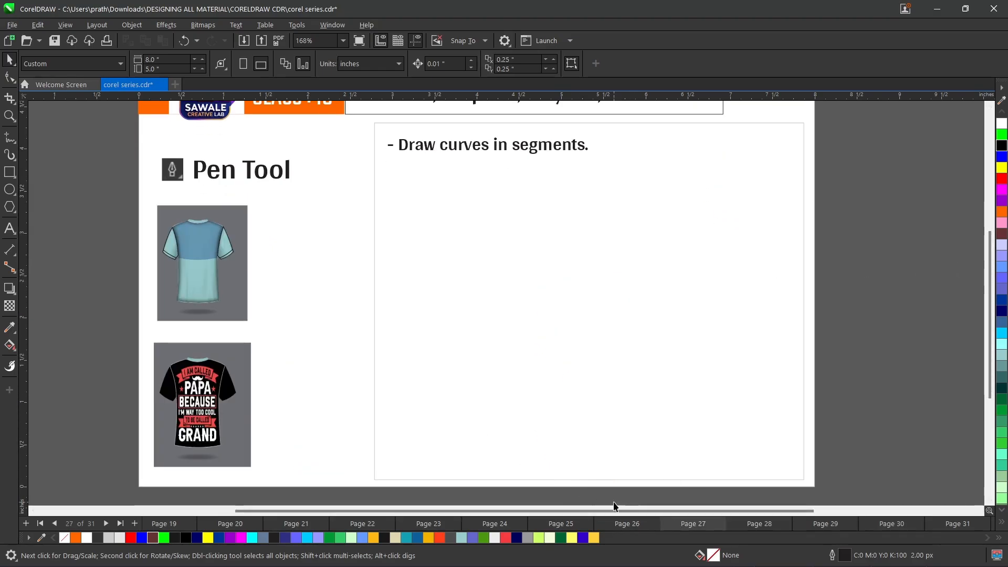
{"action": "left_click", "coordinate": [772, 527]}
{"action": "left_click", "coordinate": [812, 524]}
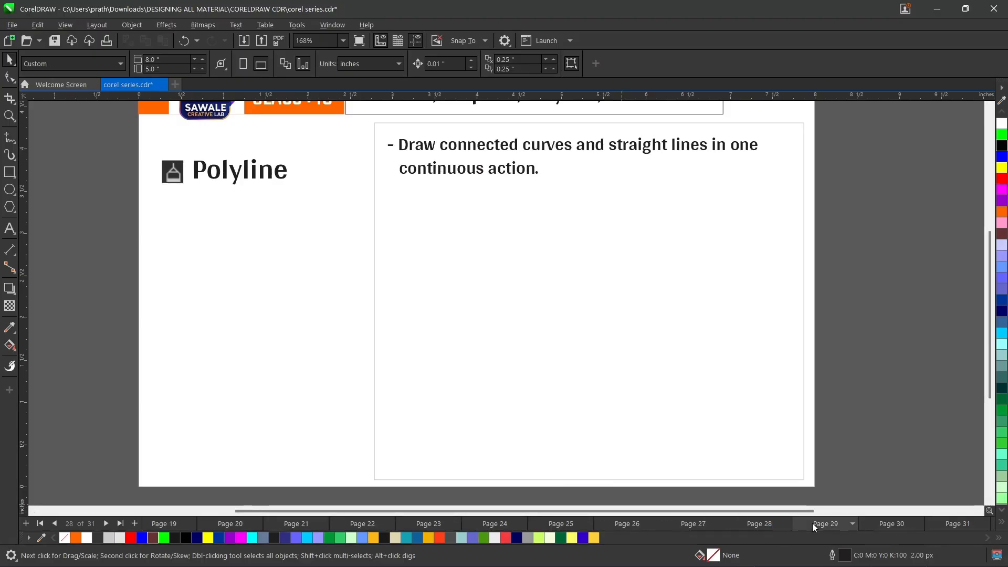
{"action": "left_click", "coordinate": [866, 525]}
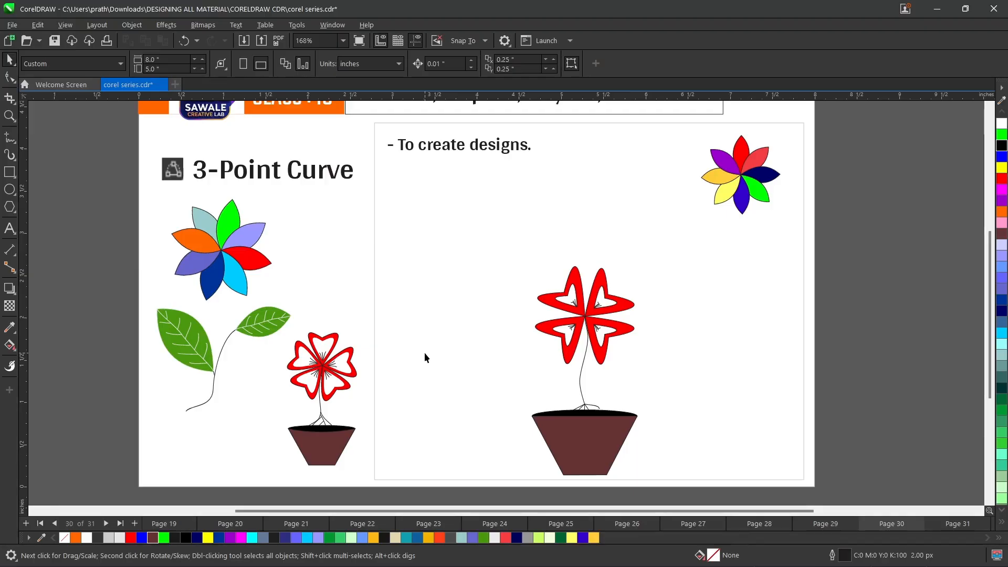
{"action": "left_click", "coordinate": [692, 524]}
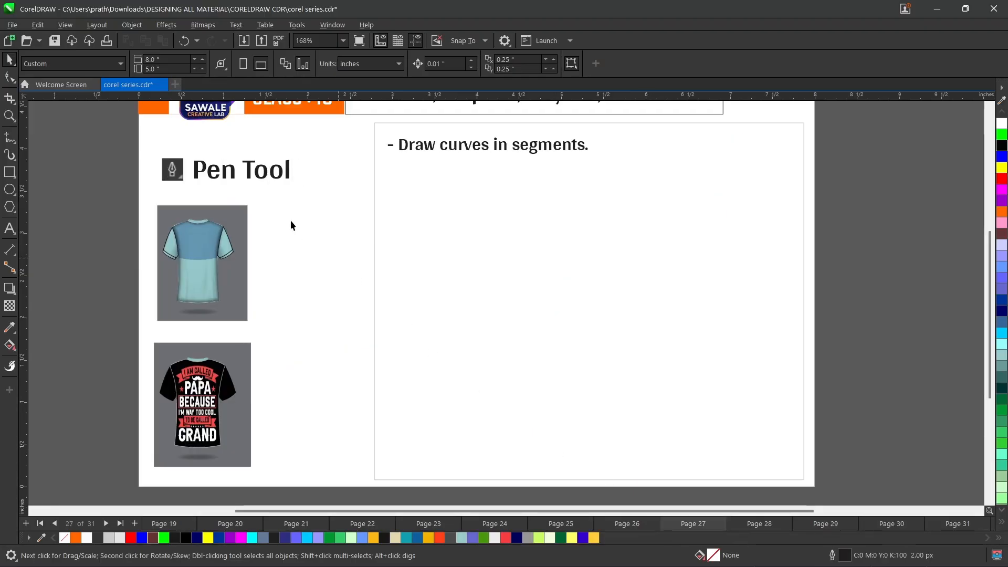
{"action": "scroll", "coordinate": [991, 323], "scroll_direction": "up", "scroll_amount": 1}
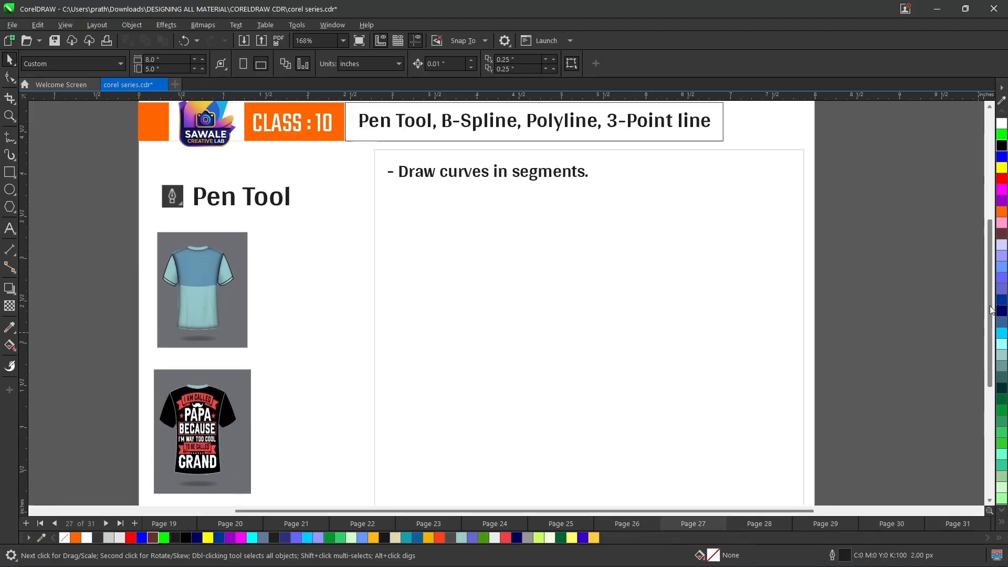